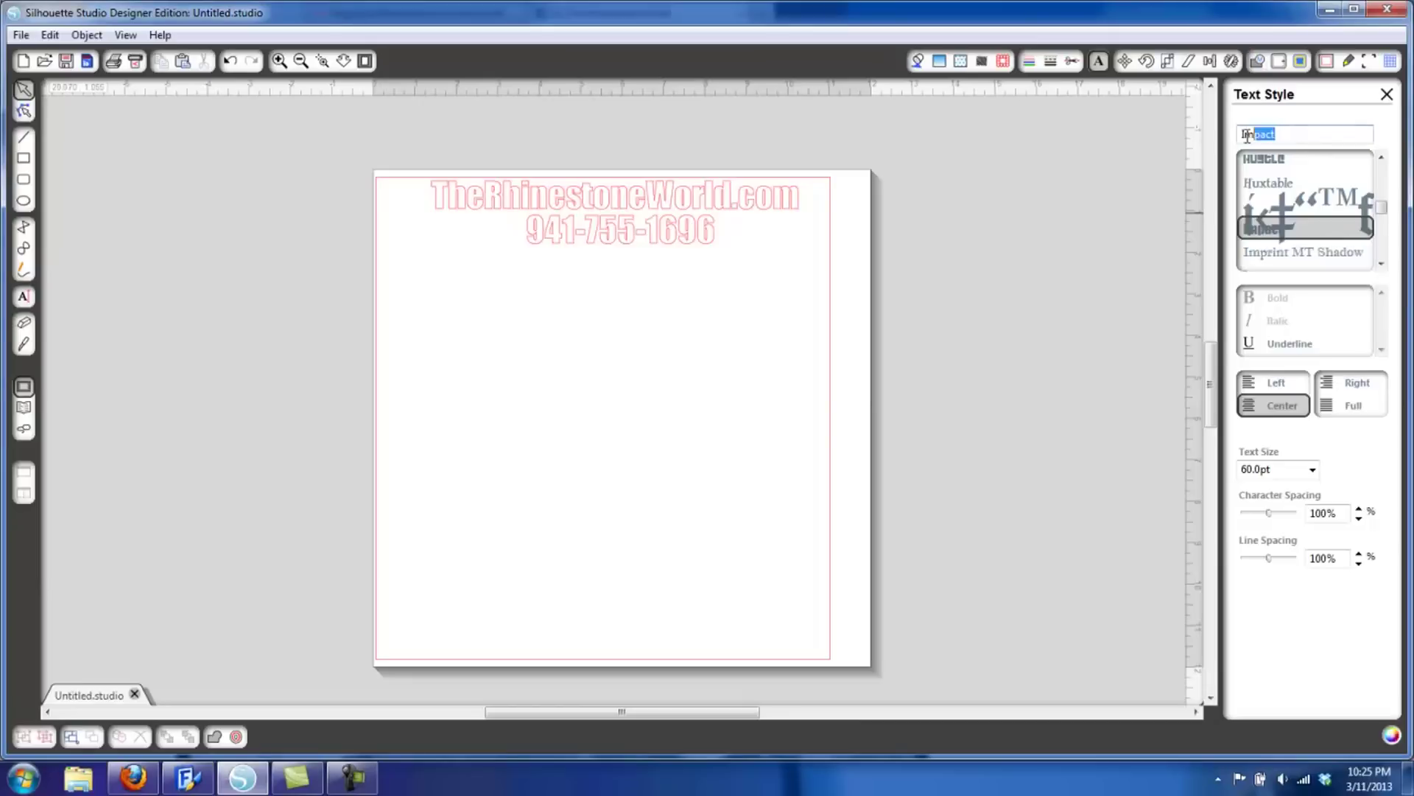
# - Add the word CHEER in the TRW Zebra Block HTV font on the blank area below the heading
pyautogui.write('trw z')
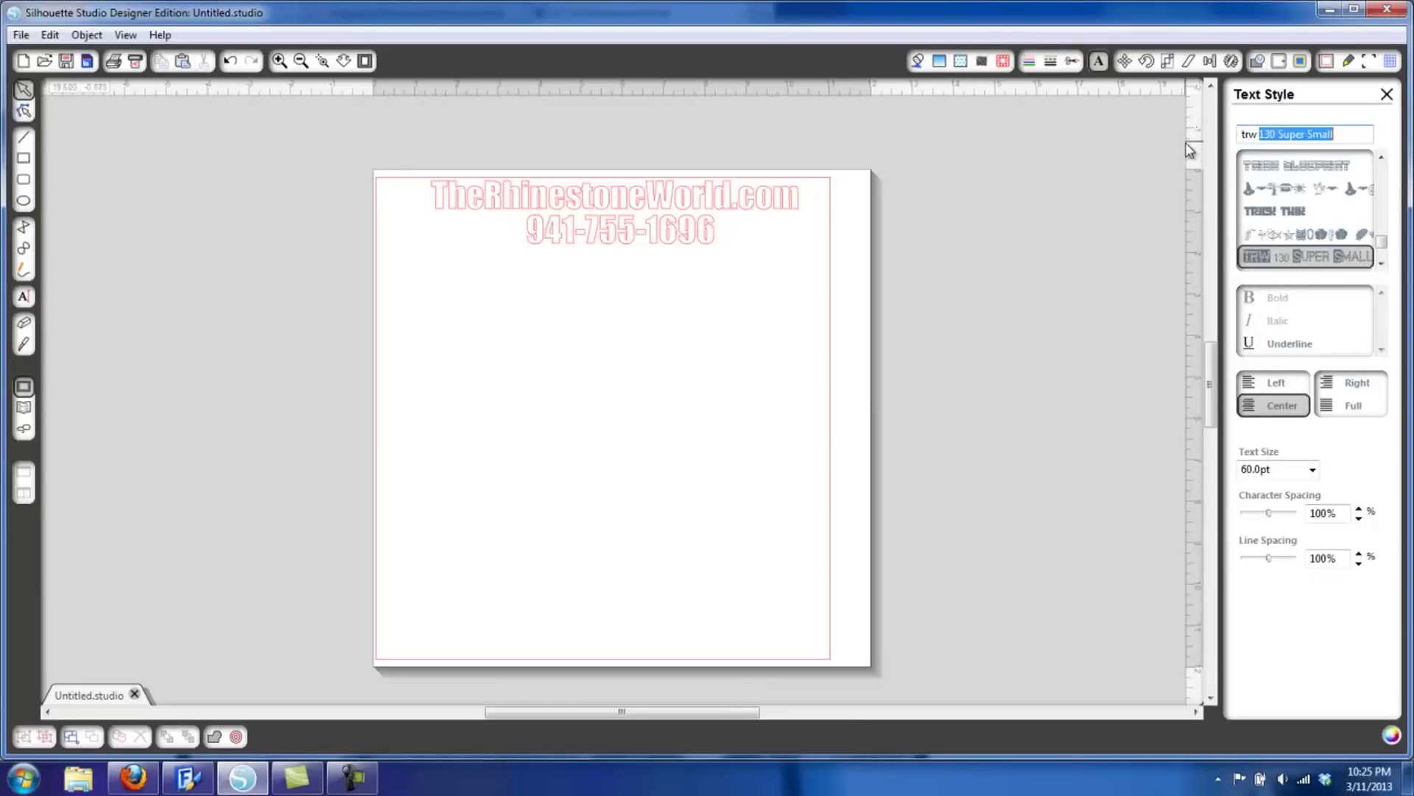
pyautogui.write('ebra Block HTV')
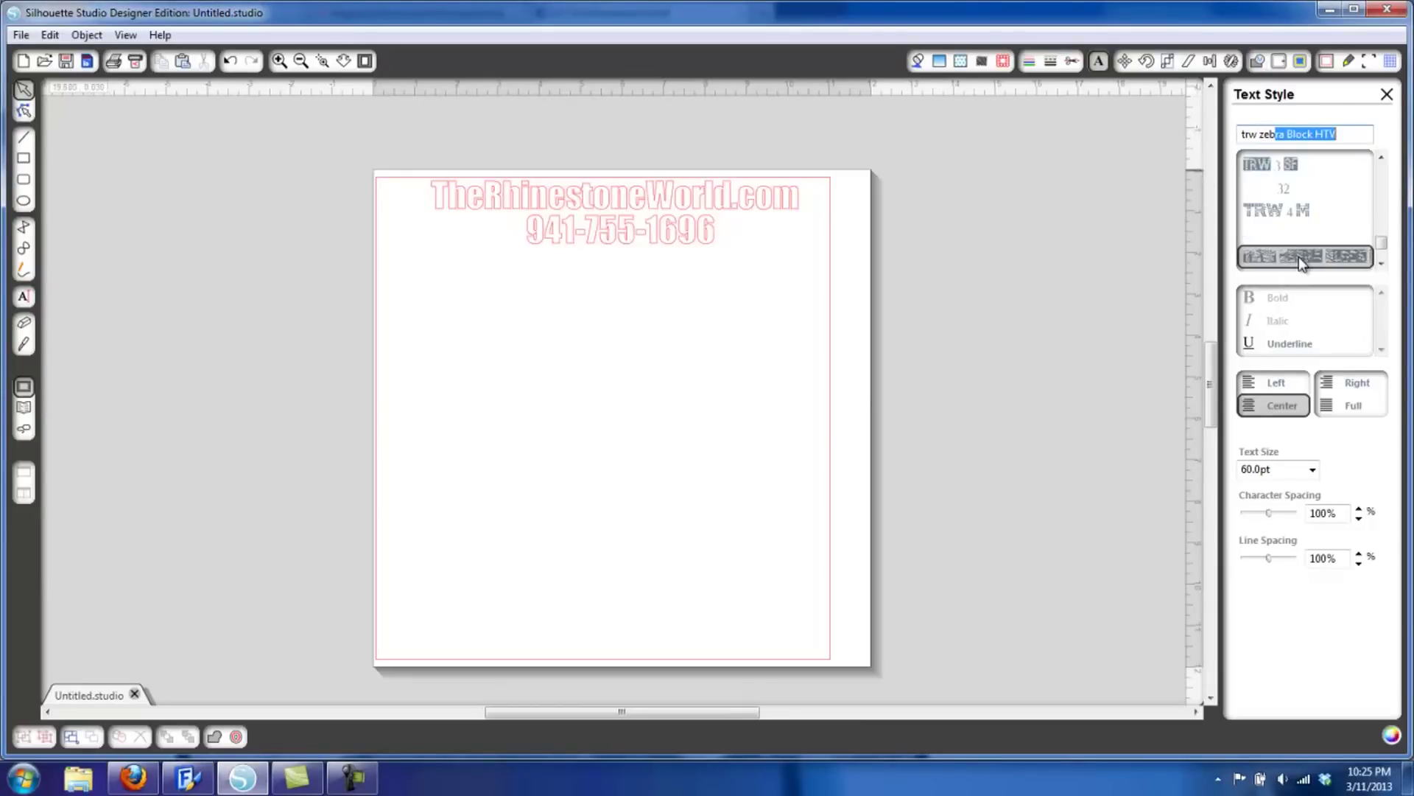
pyautogui.press('Return')
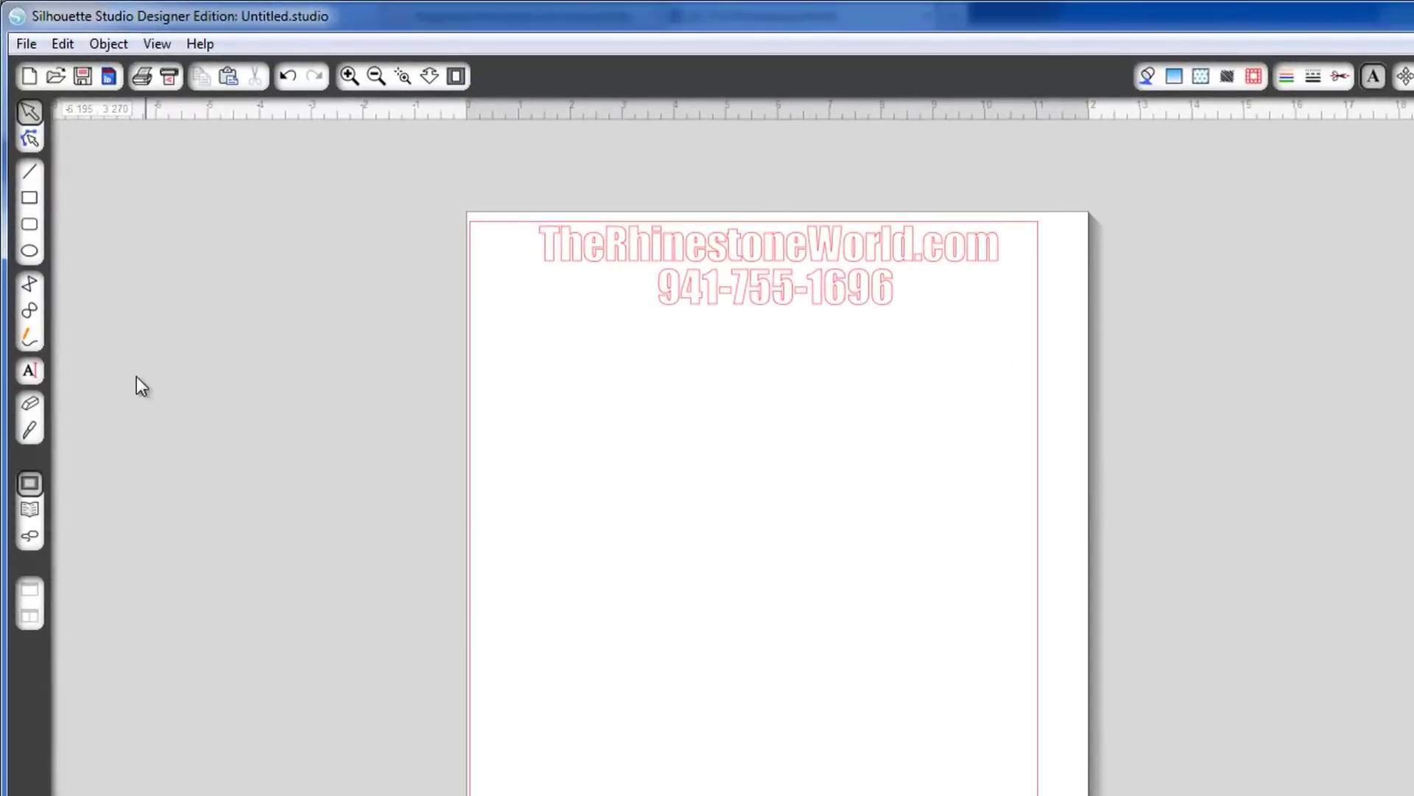
pyautogui.click(27, 371)
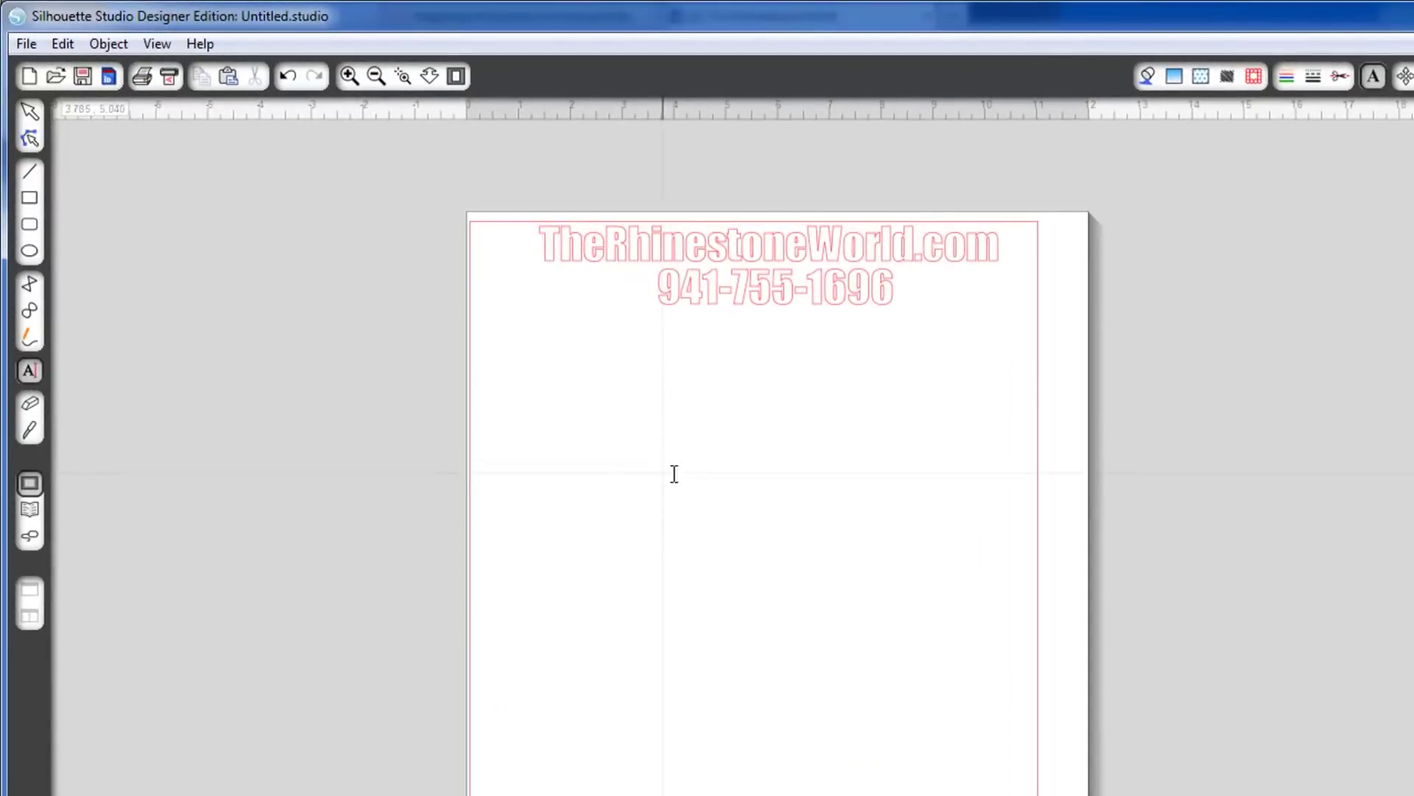
pyautogui.click(600, 440)
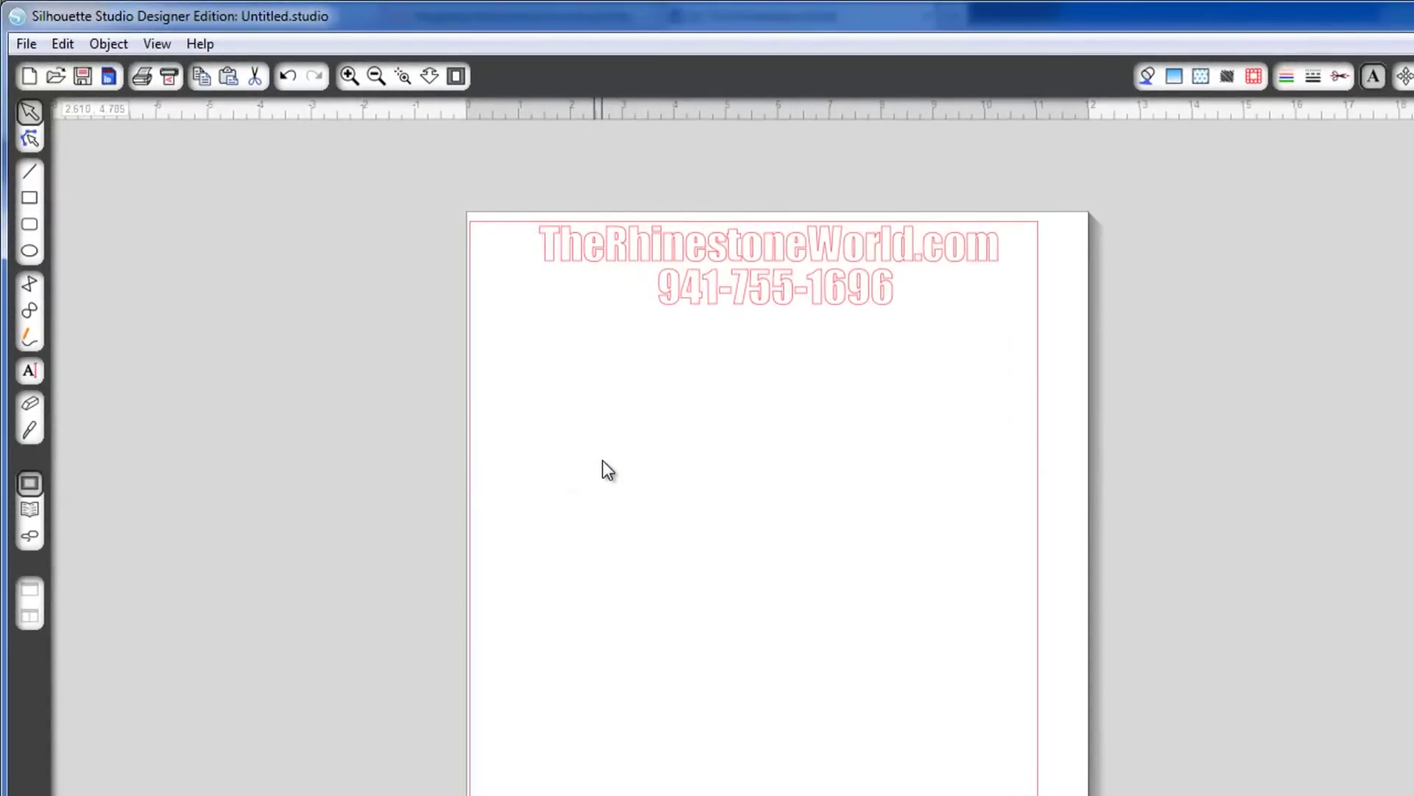
pyautogui.write('CHEER')
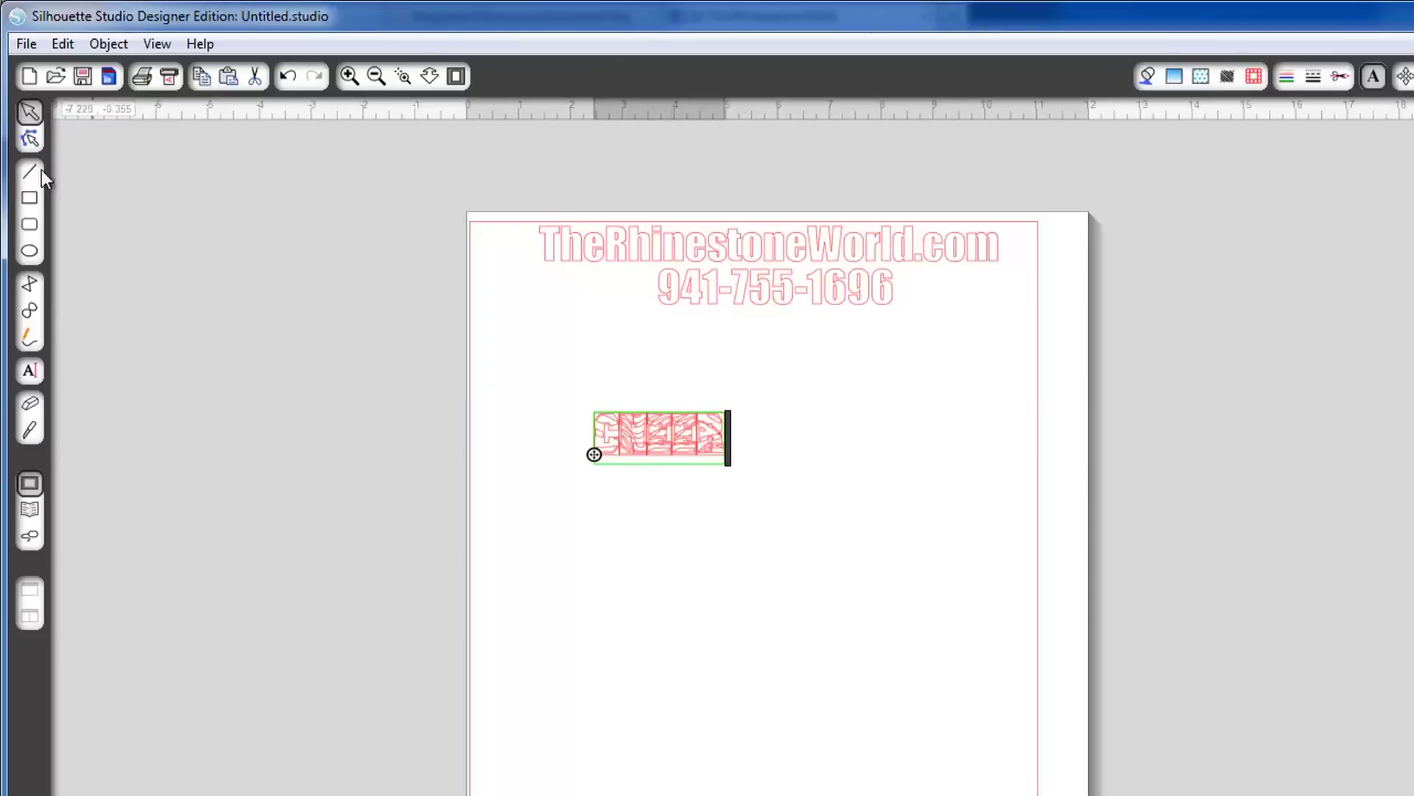
# - Enlarge the CHEER text to about 8.04 in wide and reposition it lower and closer to the page's left edge
pyautogui.click(648, 445)
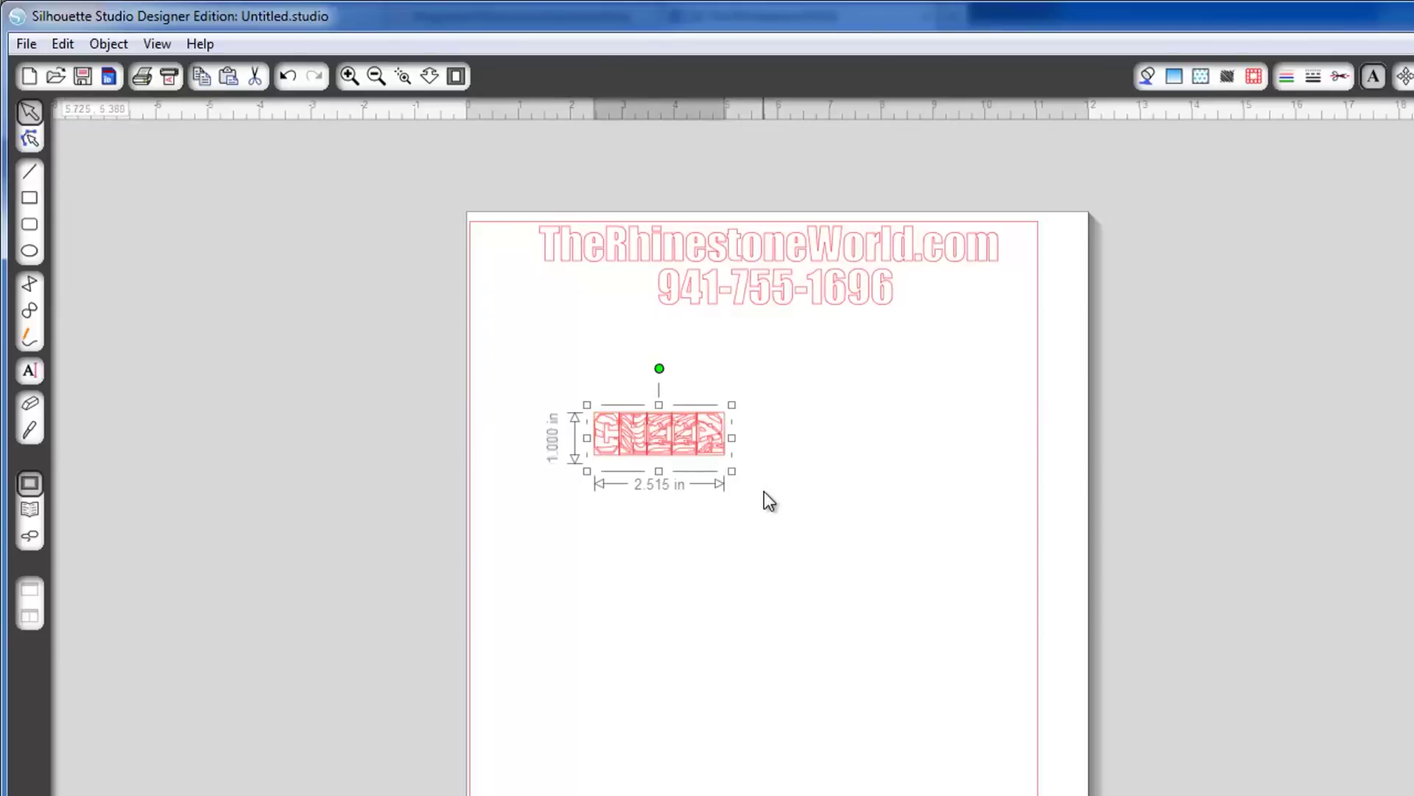
pyautogui.moveTo(732, 471); pyautogui.dragTo(989, 594)
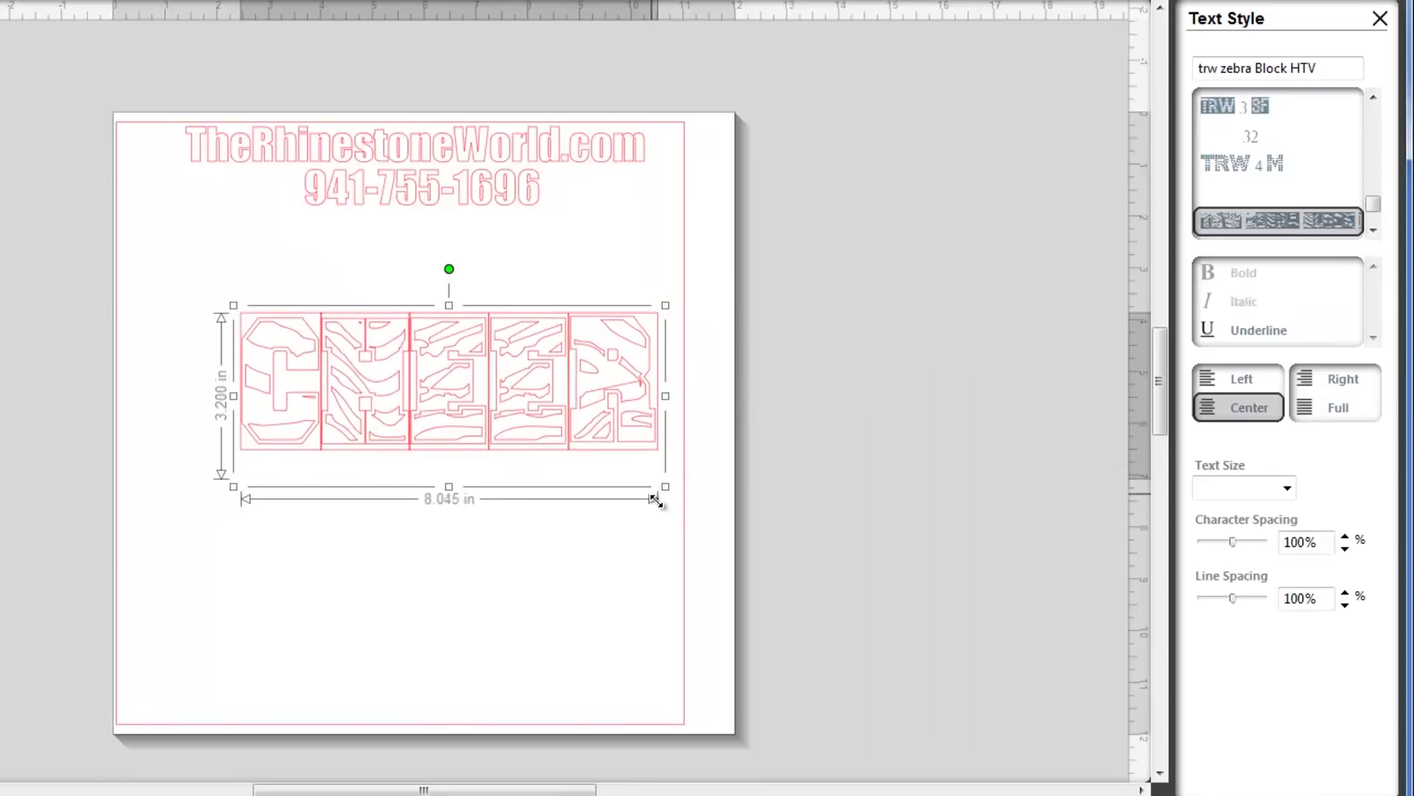
pyautogui.moveTo(655, 501); pyautogui.dragTo(654, 499)
pyautogui.moveTo(587, 411); pyautogui.dragTo(504, 462)
pyautogui.click(486, 322)
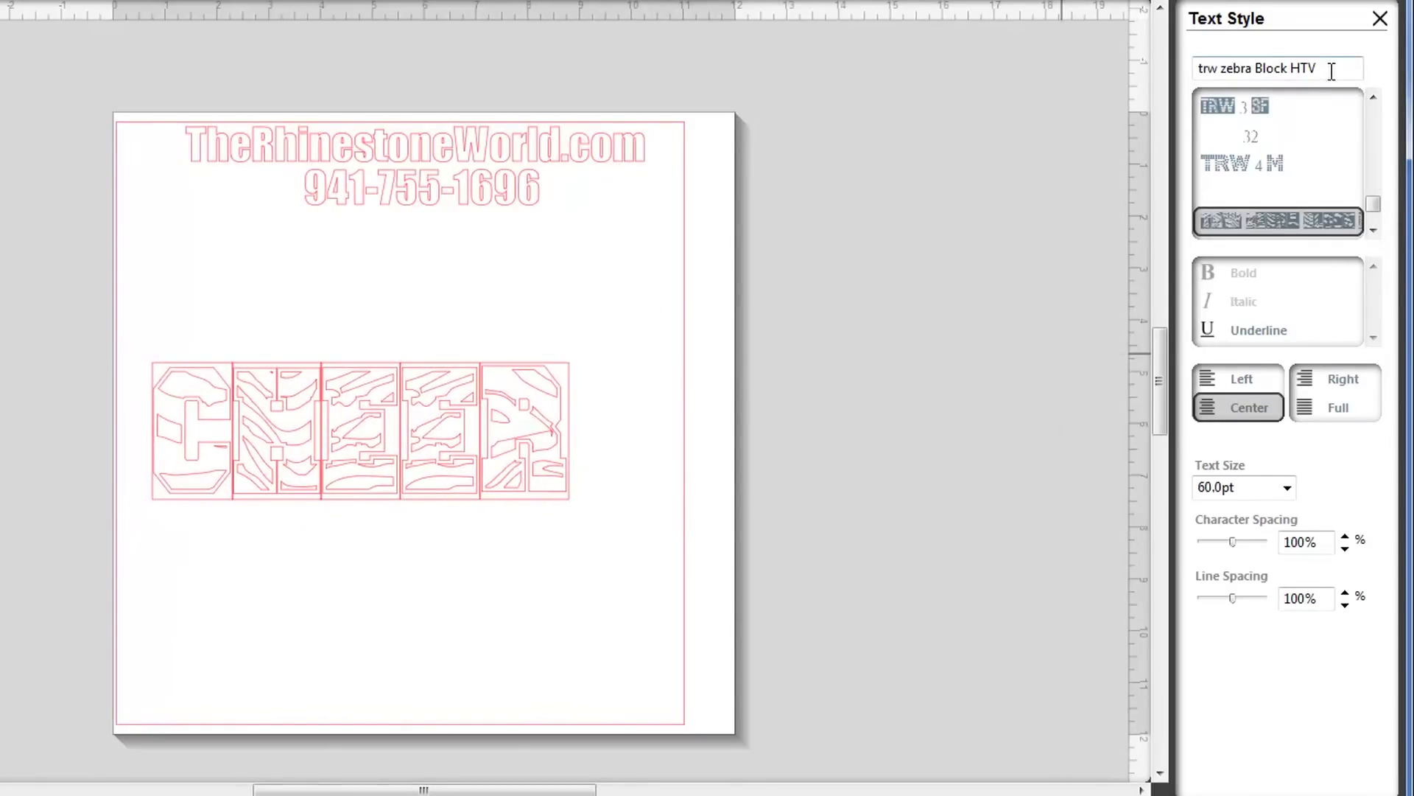
# - Add the text LAKEWOOD RANCH in the College-Black font above the CHEER block
pyautogui.moveTo(1332, 70); pyautogui.dragTo(1172, 80)
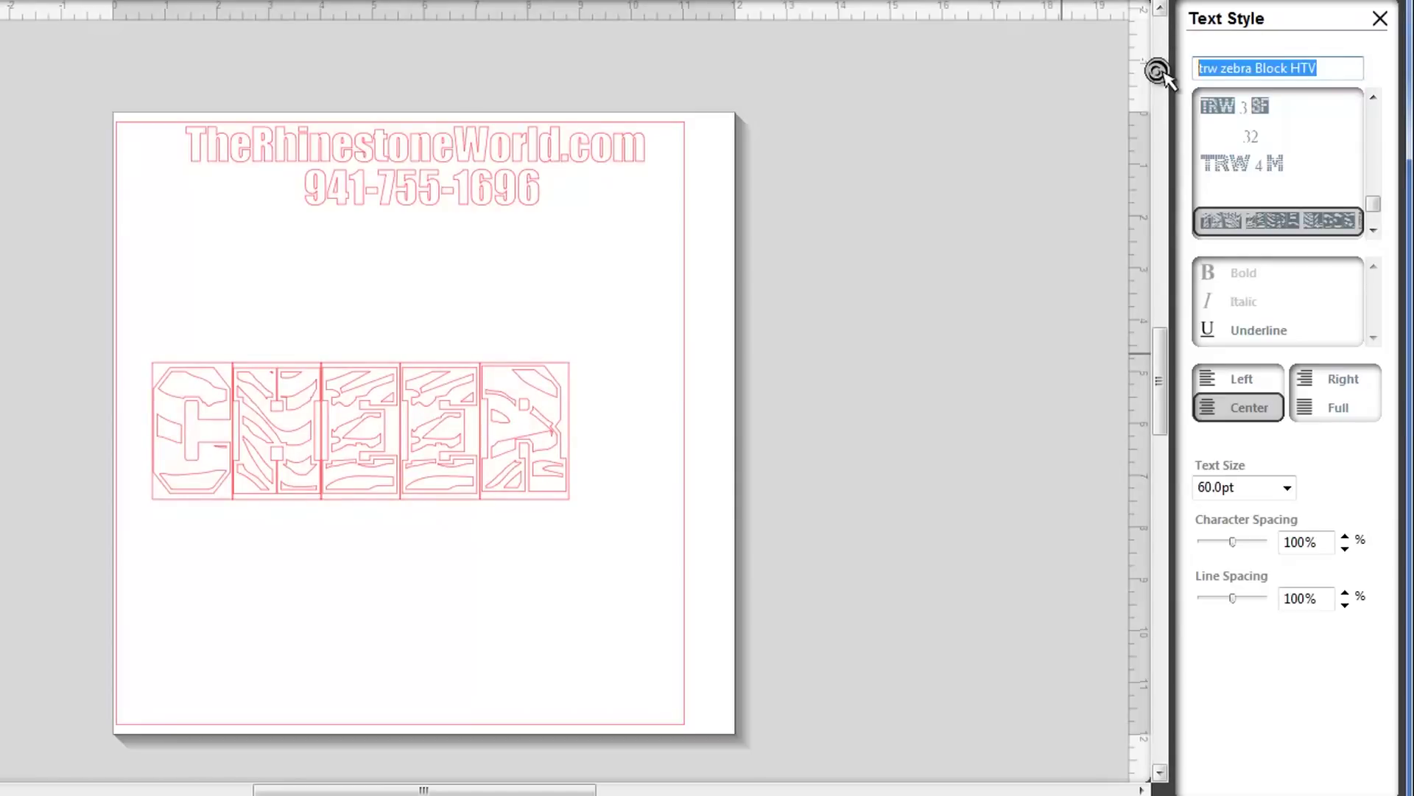
pyautogui.write('COLLege-Black')
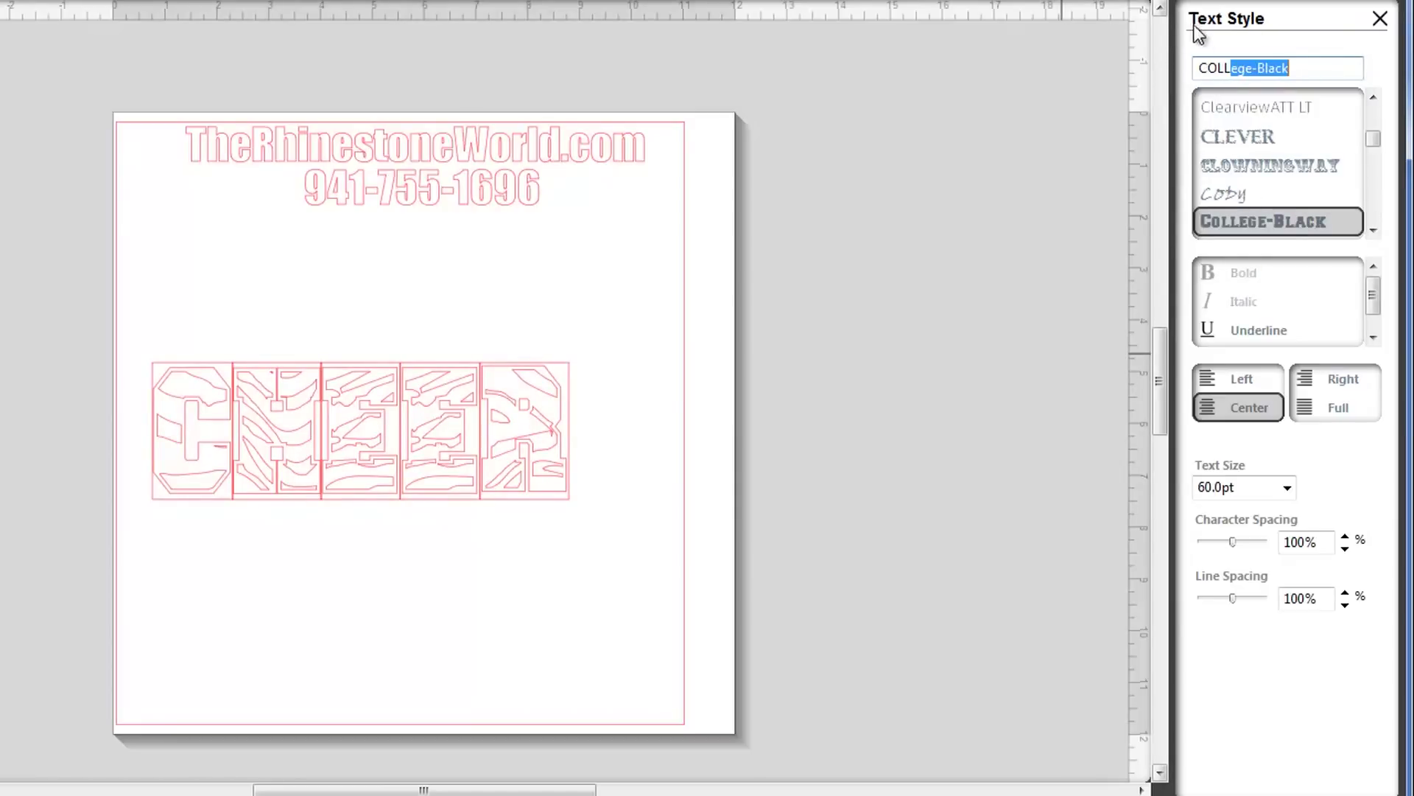
pyautogui.click(231, 335)
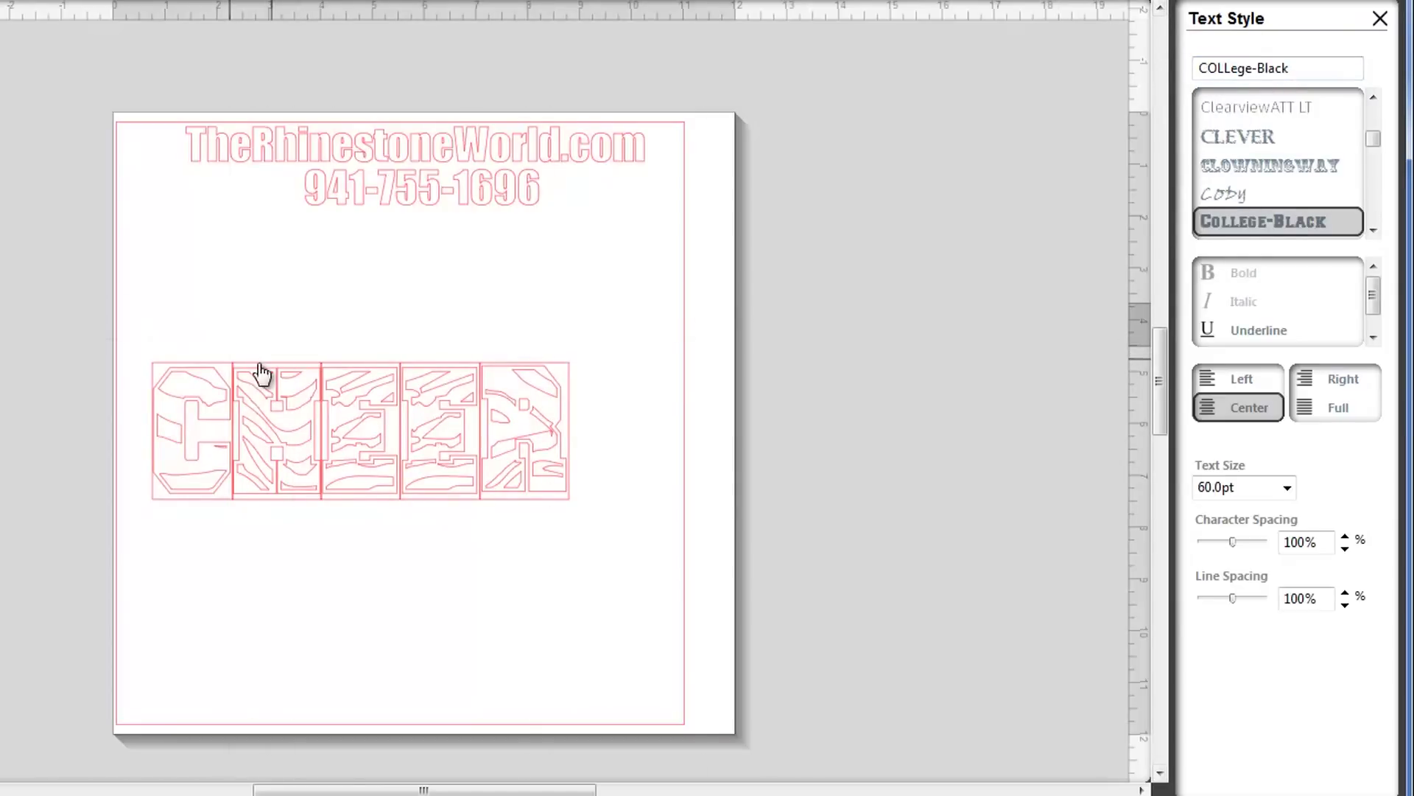
pyautogui.write('LA')
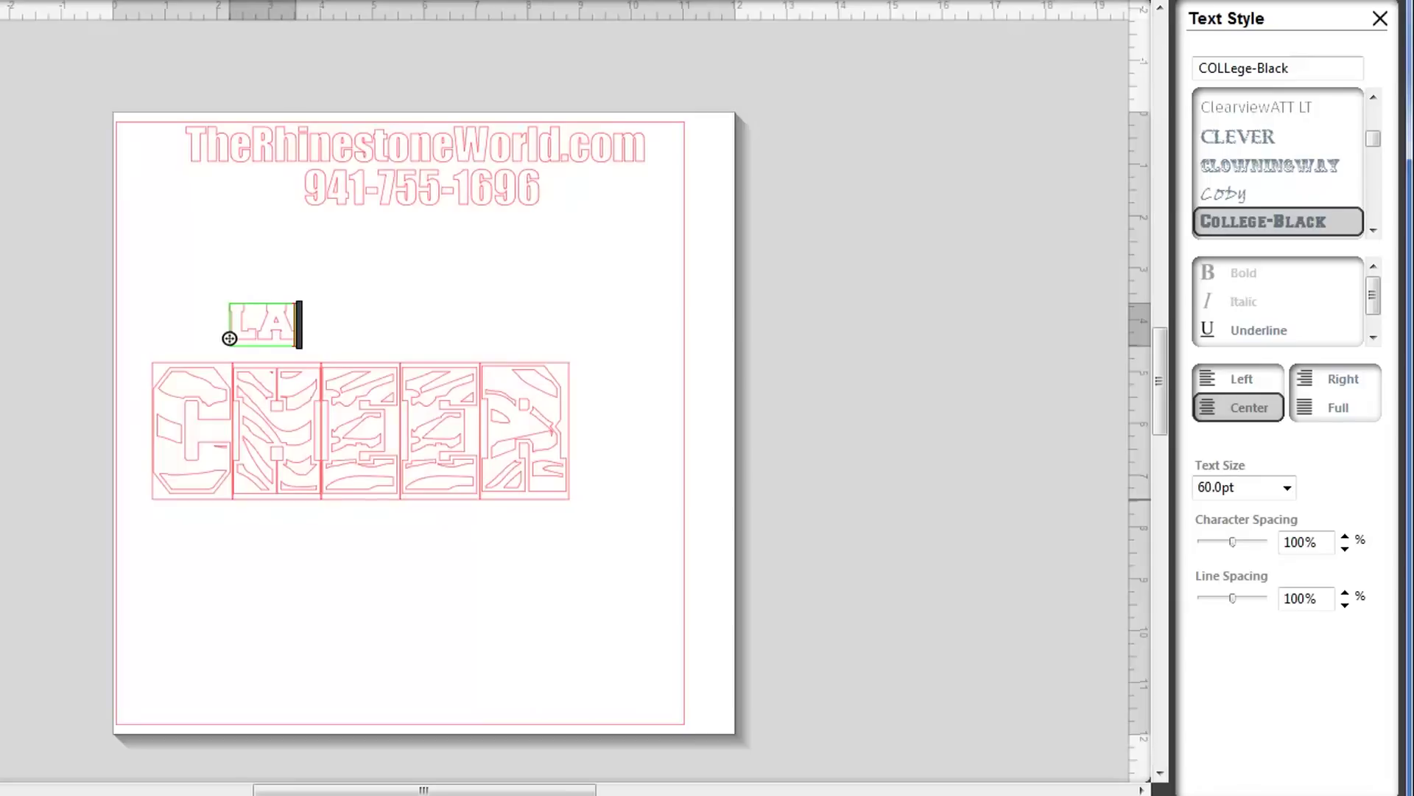
pyautogui.write('KEWOOD ')
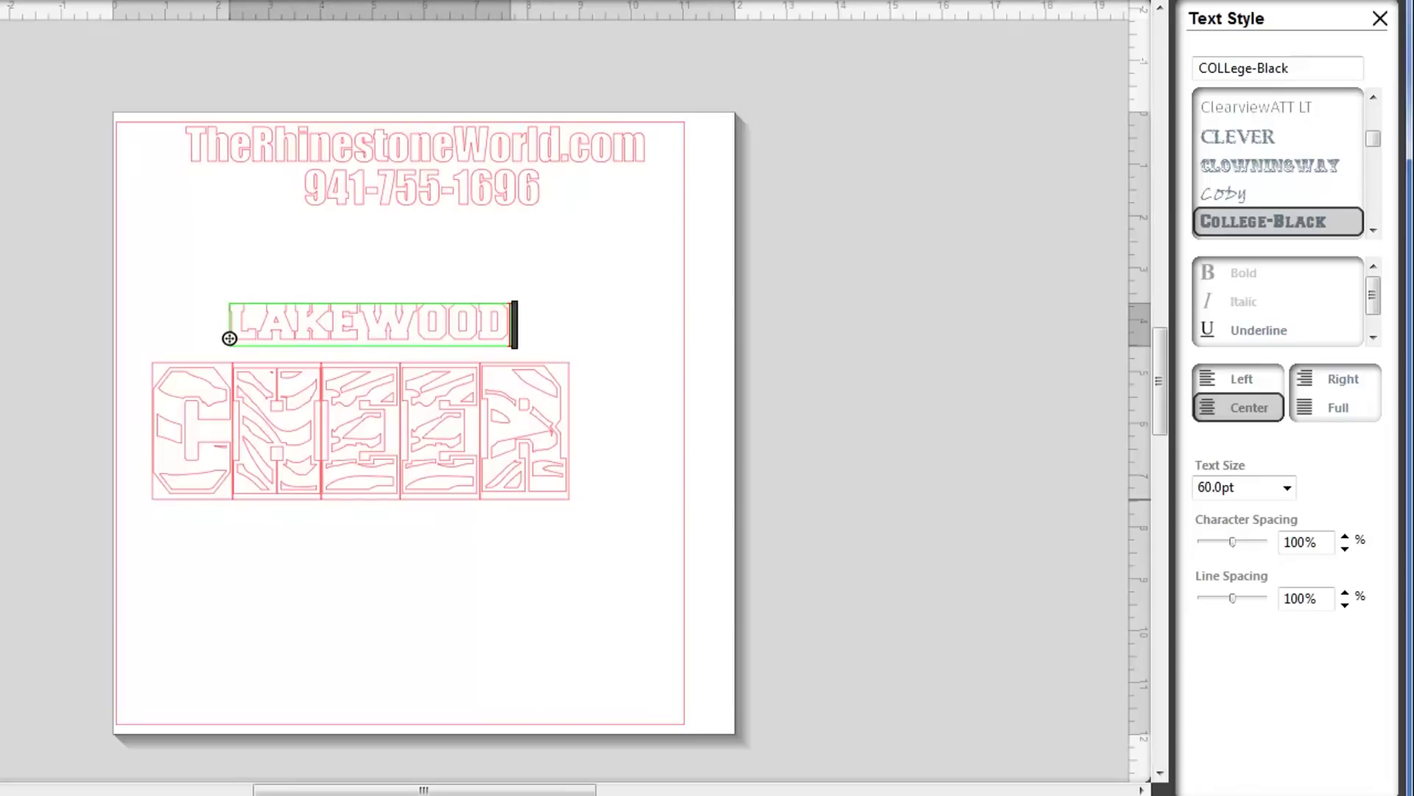
pyautogui.write('RANCH')
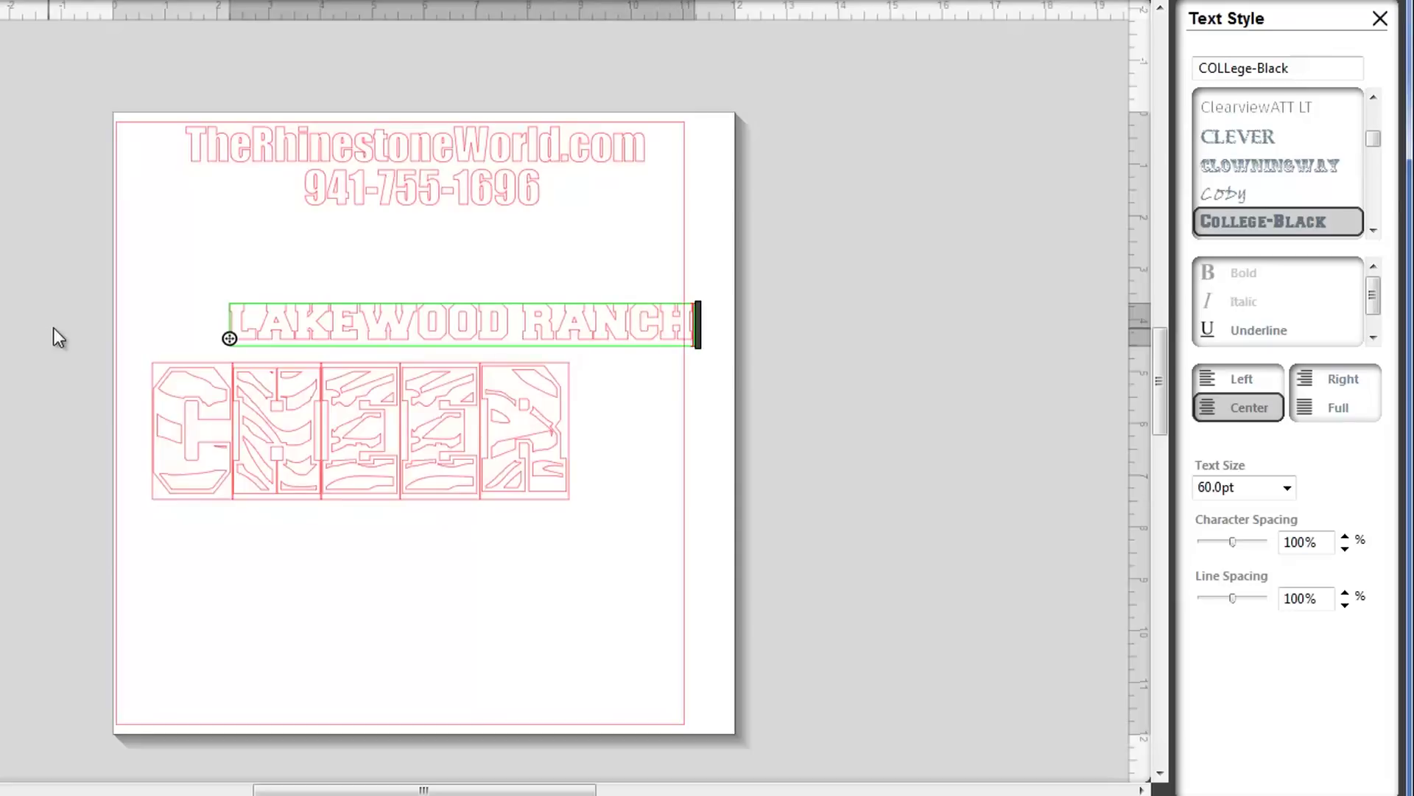
pyautogui.click(164, 252)
# - Place LAKEWOOD RANCH directly on top of the CHEER block, scale it to the block's width and stretch it slightly taller
pyautogui.click(328, 324)
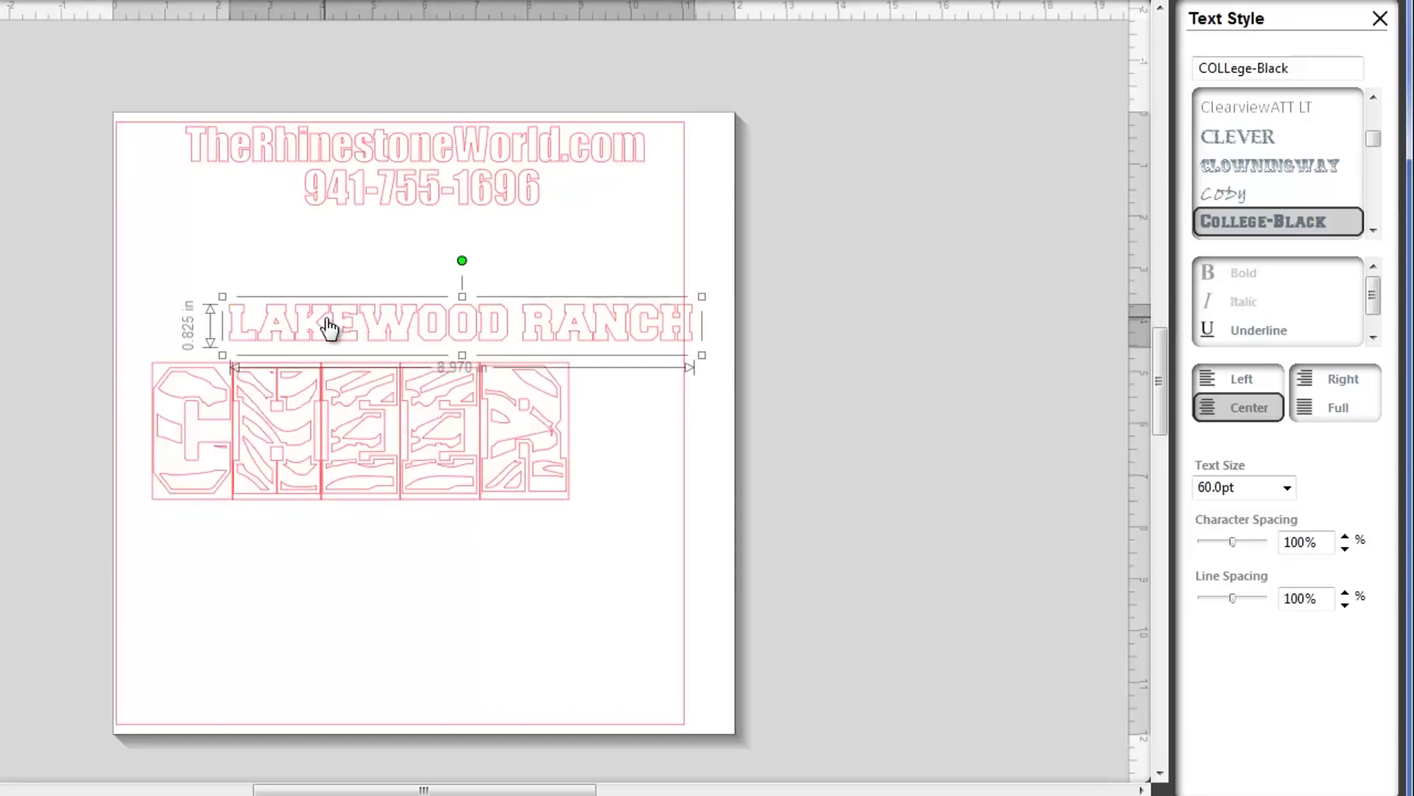
pyautogui.moveTo(329, 325); pyautogui.dragTo(254, 341)
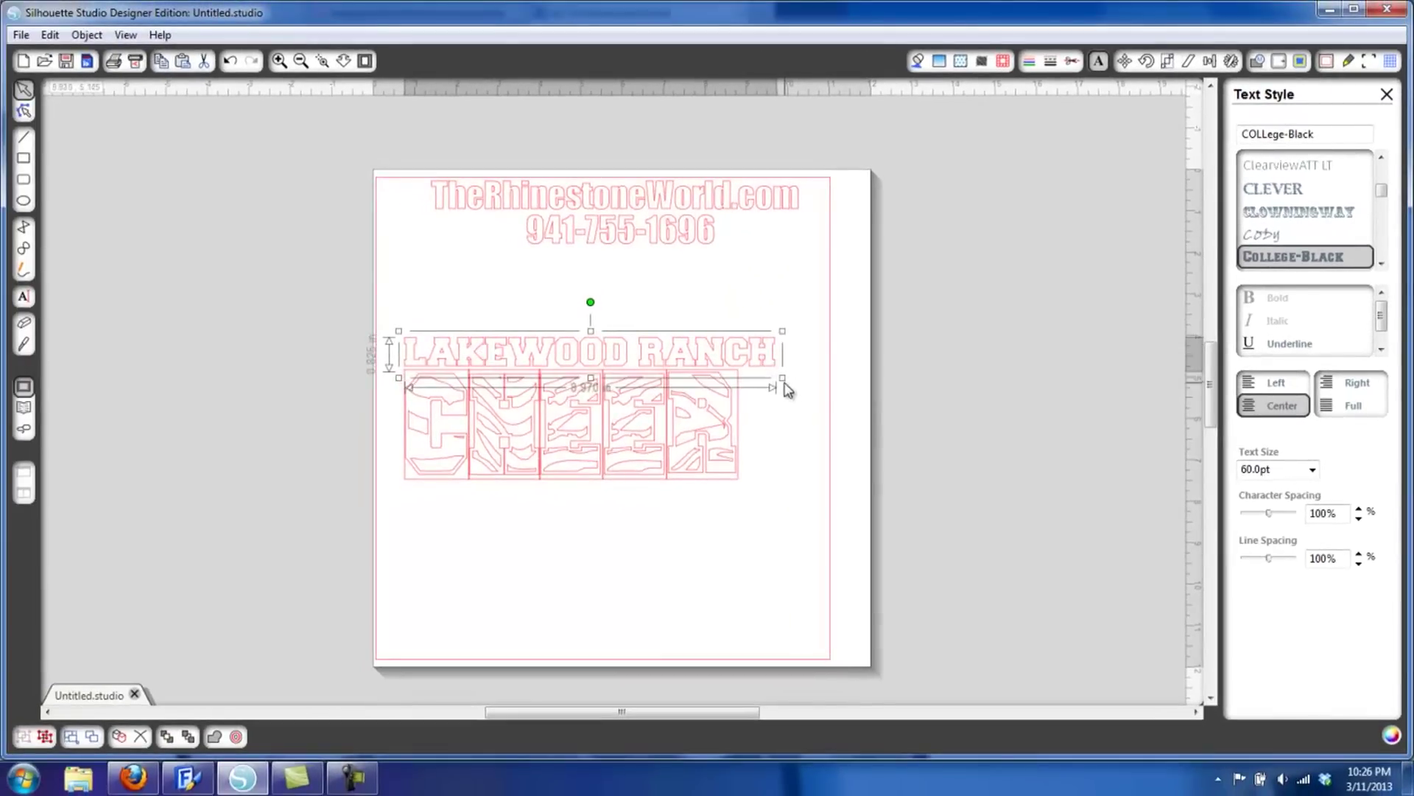
pyautogui.moveTo(783, 331); pyautogui.dragTo(747, 325)
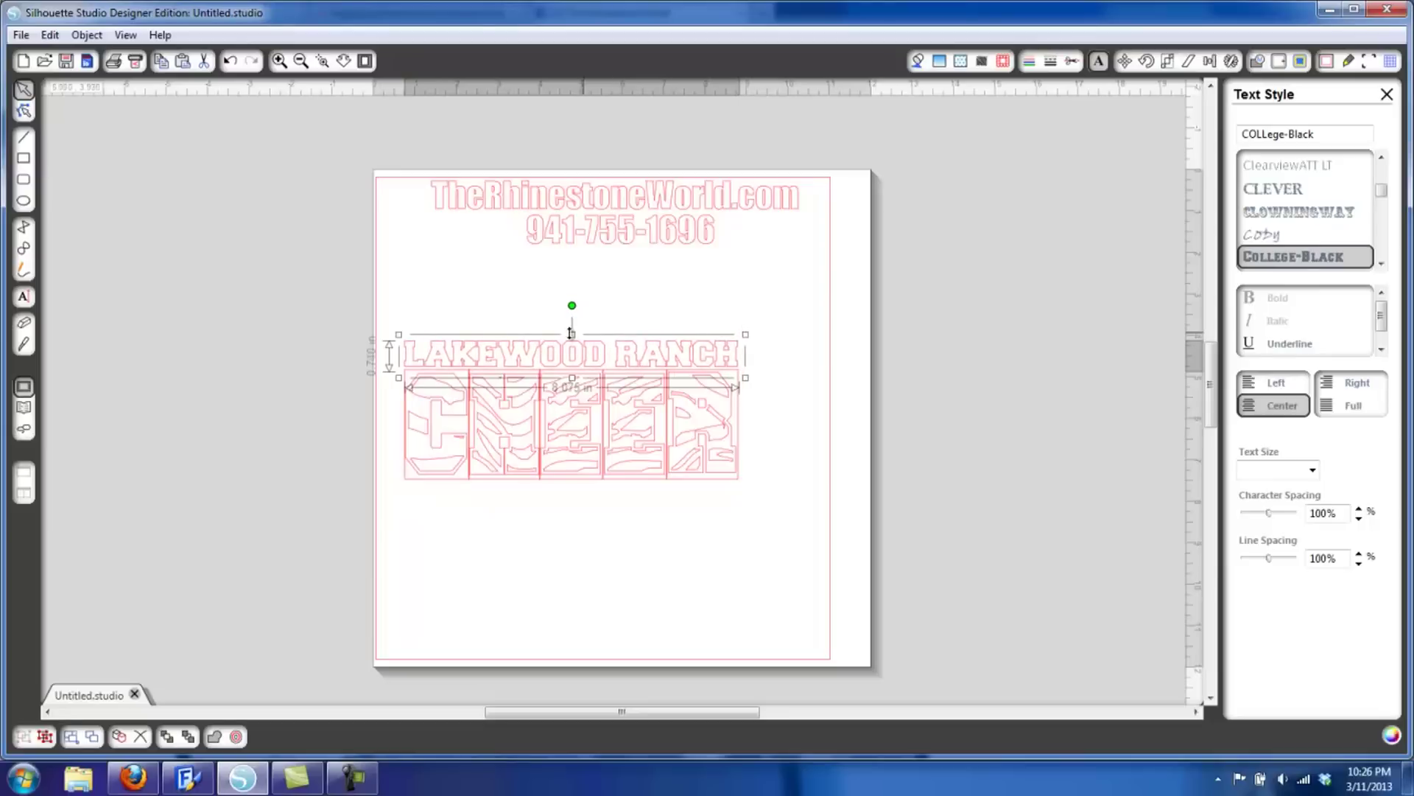
pyautogui.moveTo(573, 334); pyautogui.dragTo(573, 328)
pyautogui.click(645, 302)
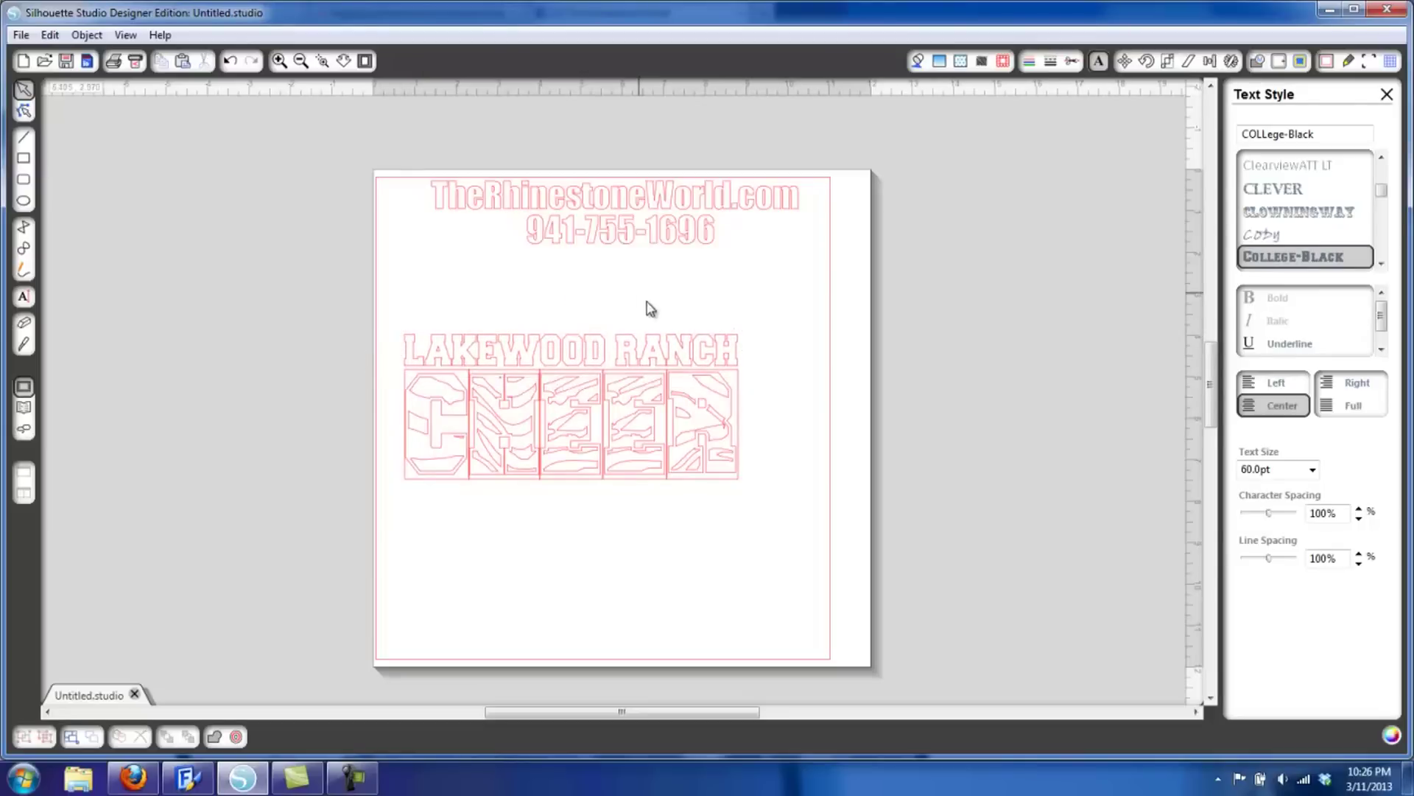
pyautogui.click(657, 354)
pyautogui.click(644, 312)
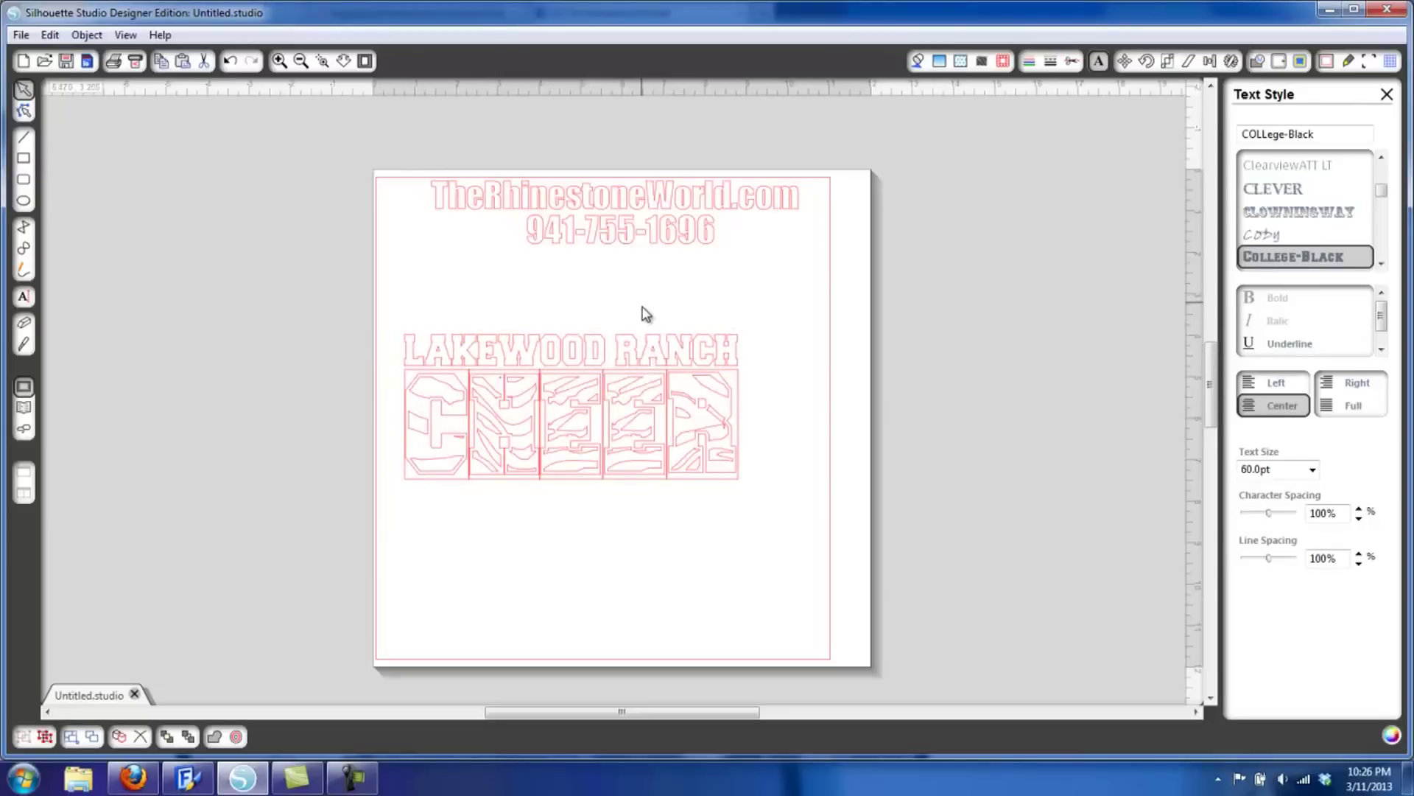
# - Add the text 2013 in the College-Black font below the CHEER block
pyautogui.click(24, 301)
pyautogui.click(577, 527)
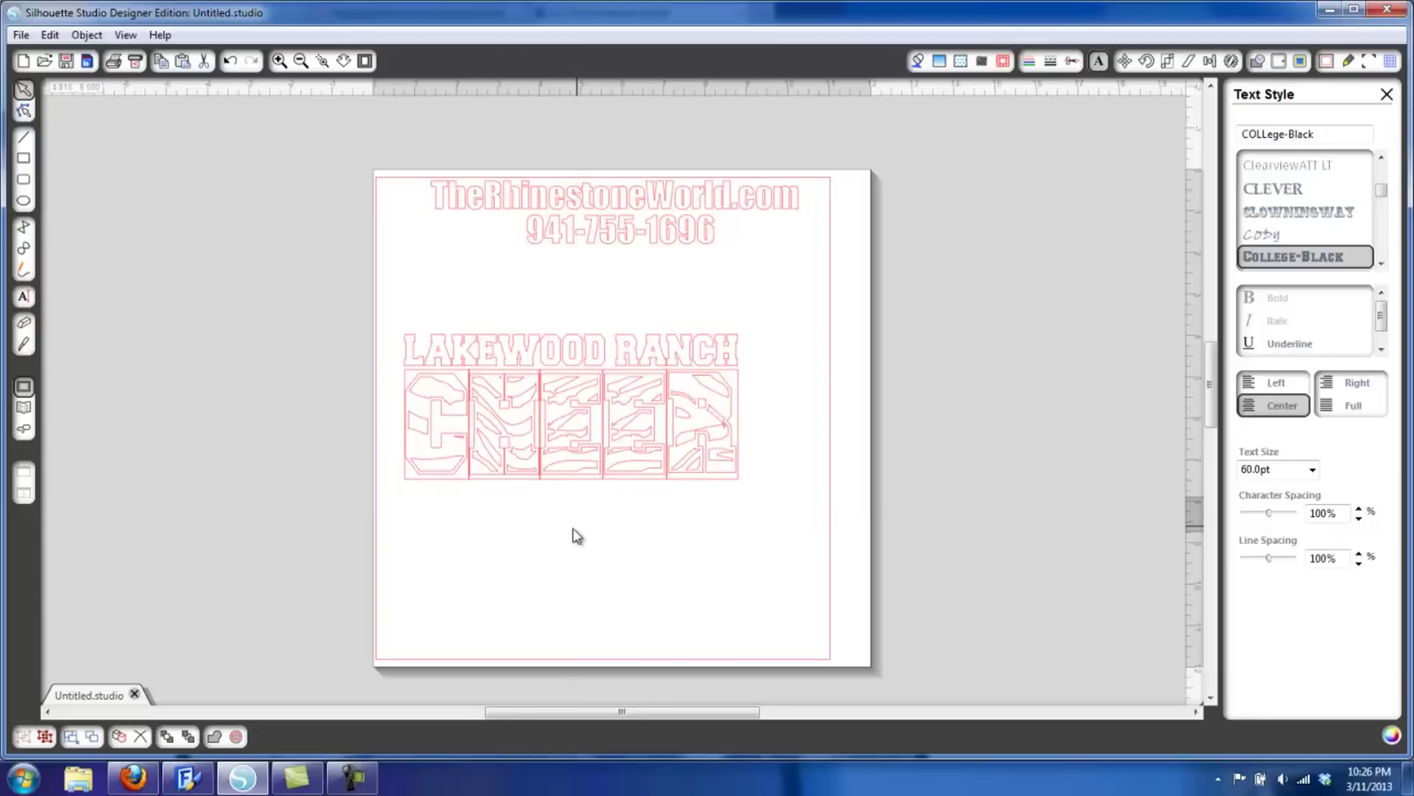
pyautogui.write('2013')
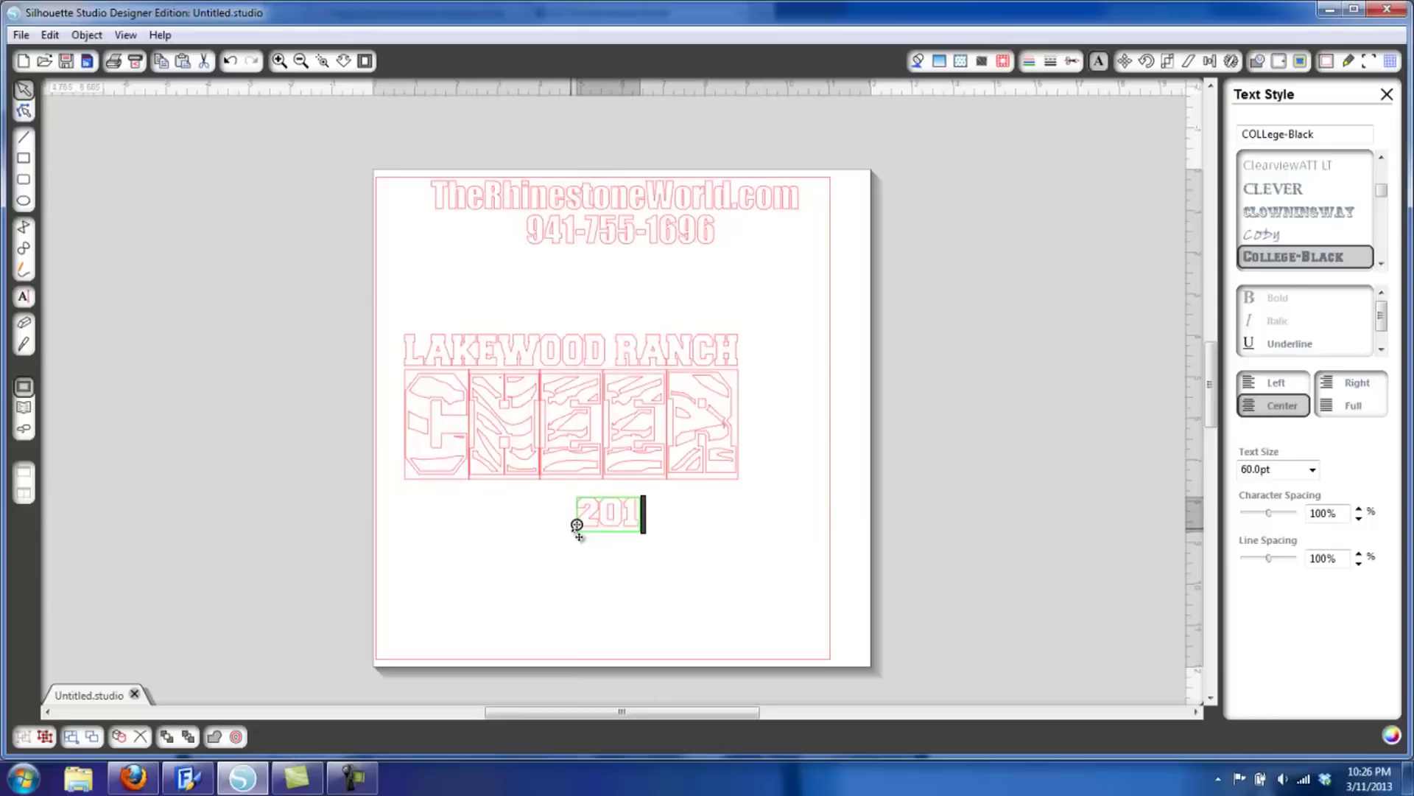
pyautogui.click(489, 568)
# - Rotate 2013 by 90° counter-clockwise and fit it along the design's right side, scaled to the full height of both text lines
pyautogui.click(632, 524)
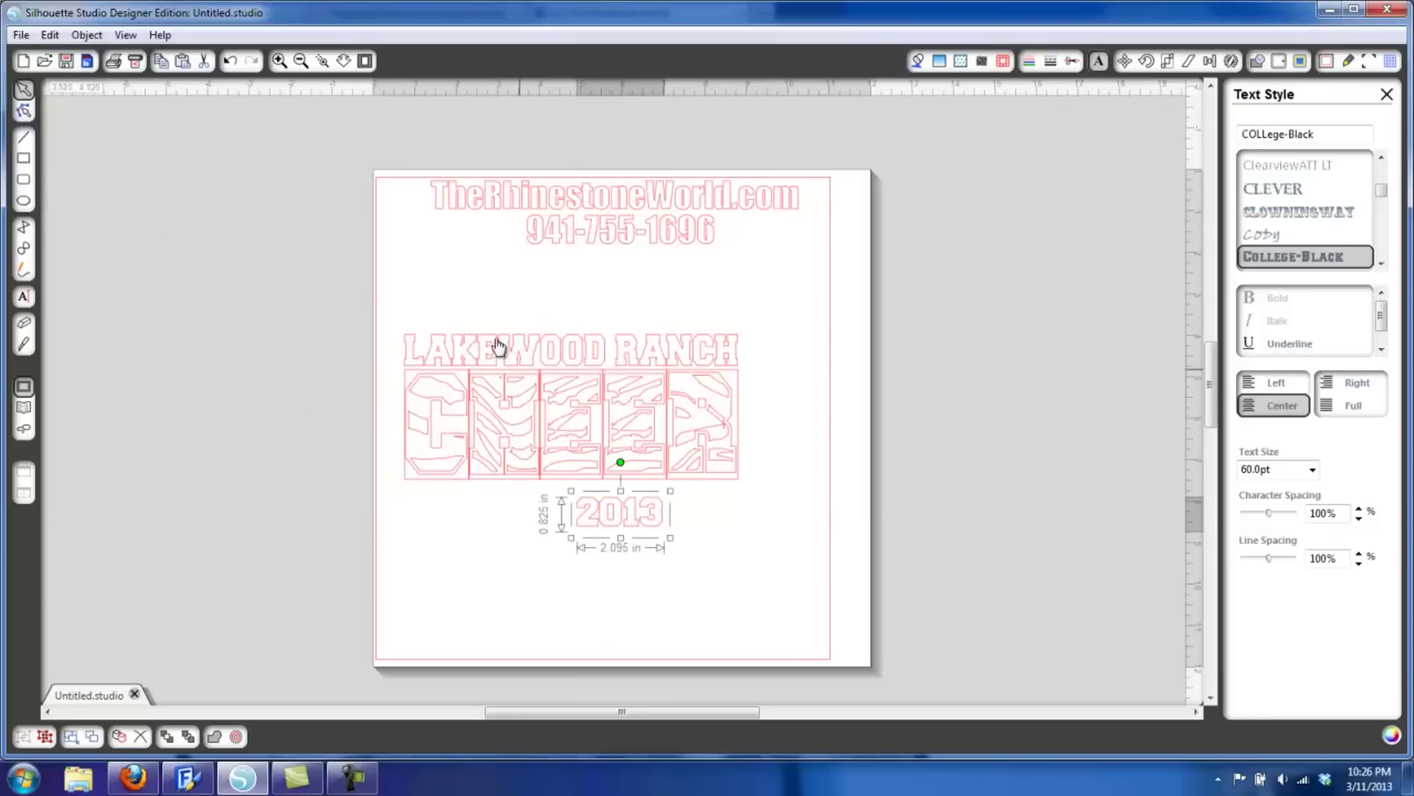
pyautogui.click(86, 34)
pyautogui.moveTo(121, 75)
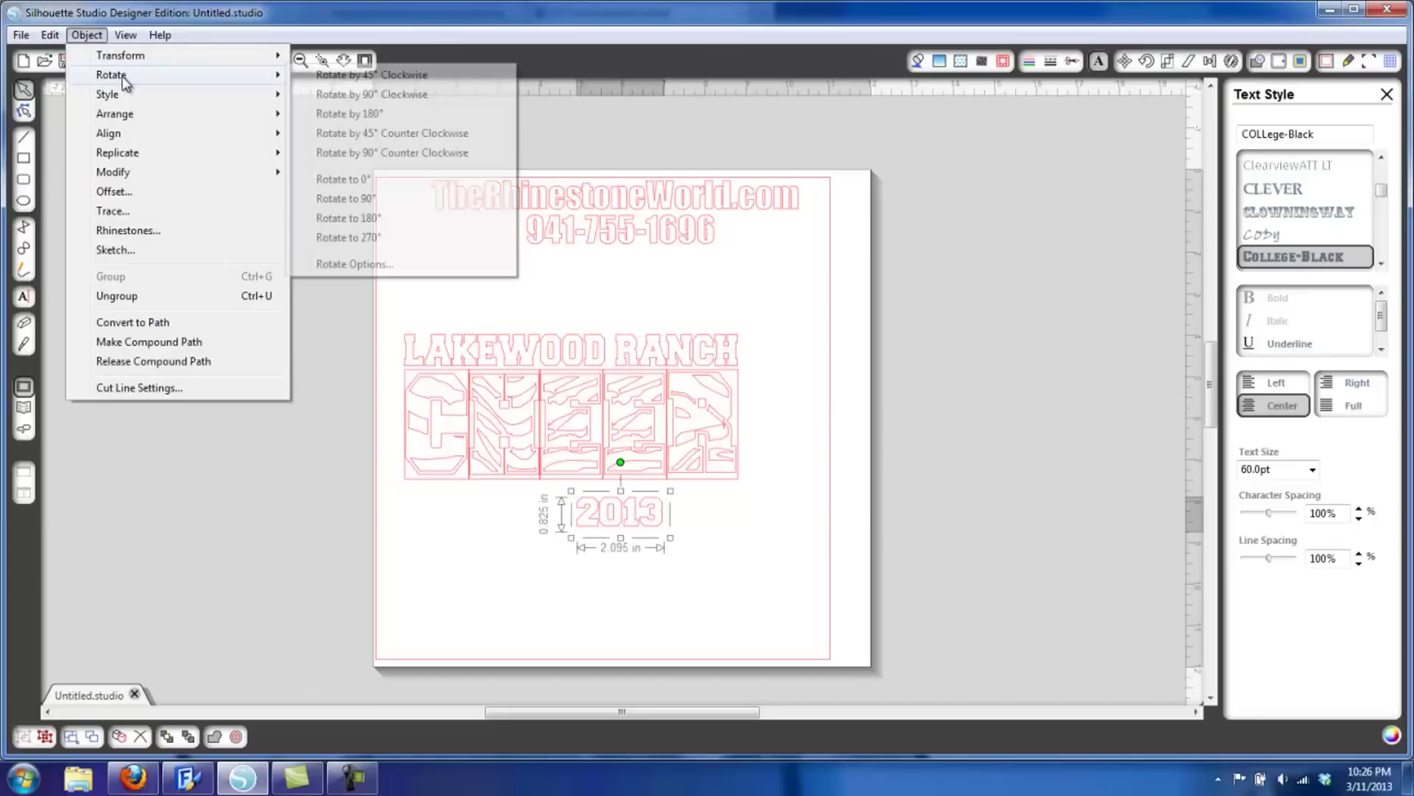
pyautogui.click(383, 154)
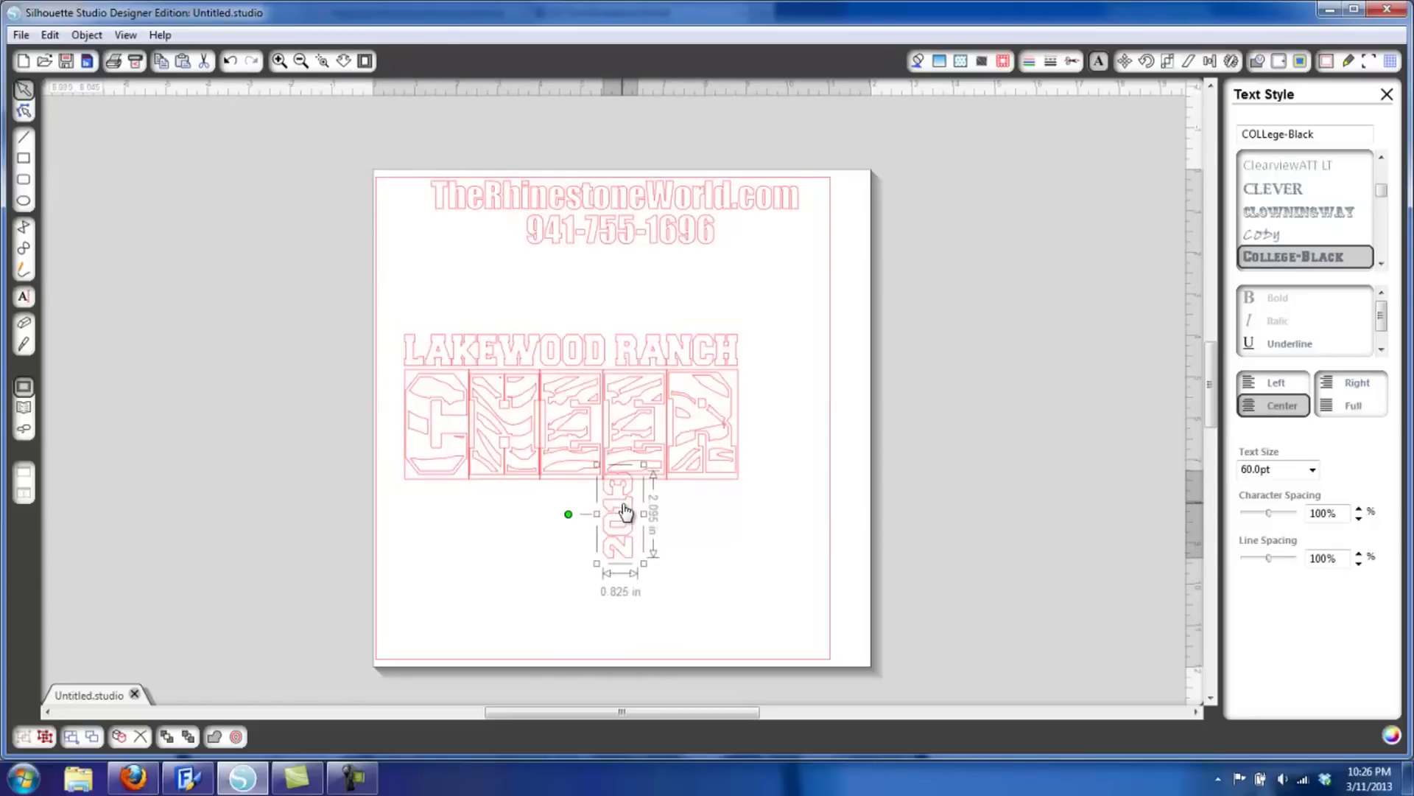
pyautogui.moveTo(733, 469); pyautogui.dragTo(808, 328)
pyautogui.click(793, 313)
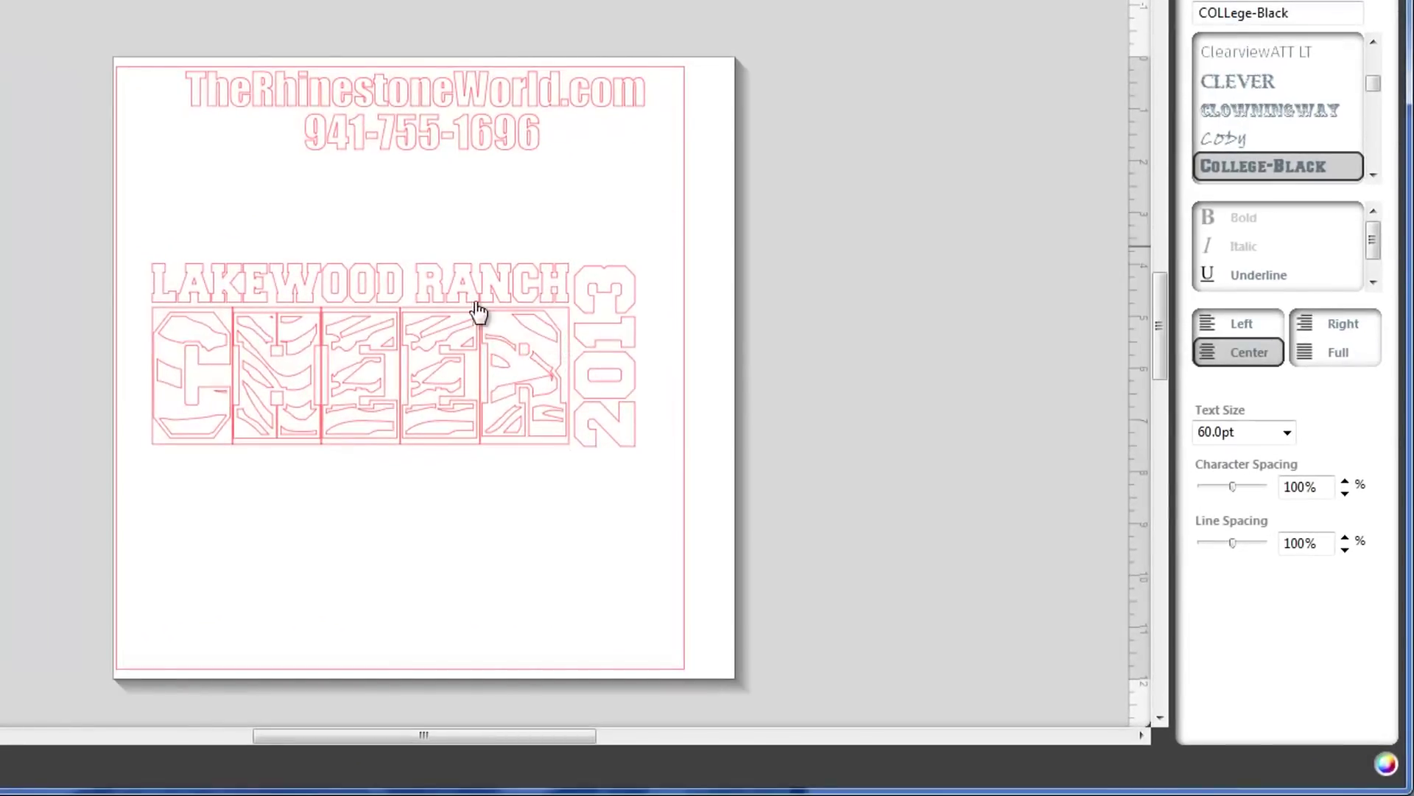
# - Duplicate the zebra CHEER text and place the copy below the original
pyautogui.click(458, 359)
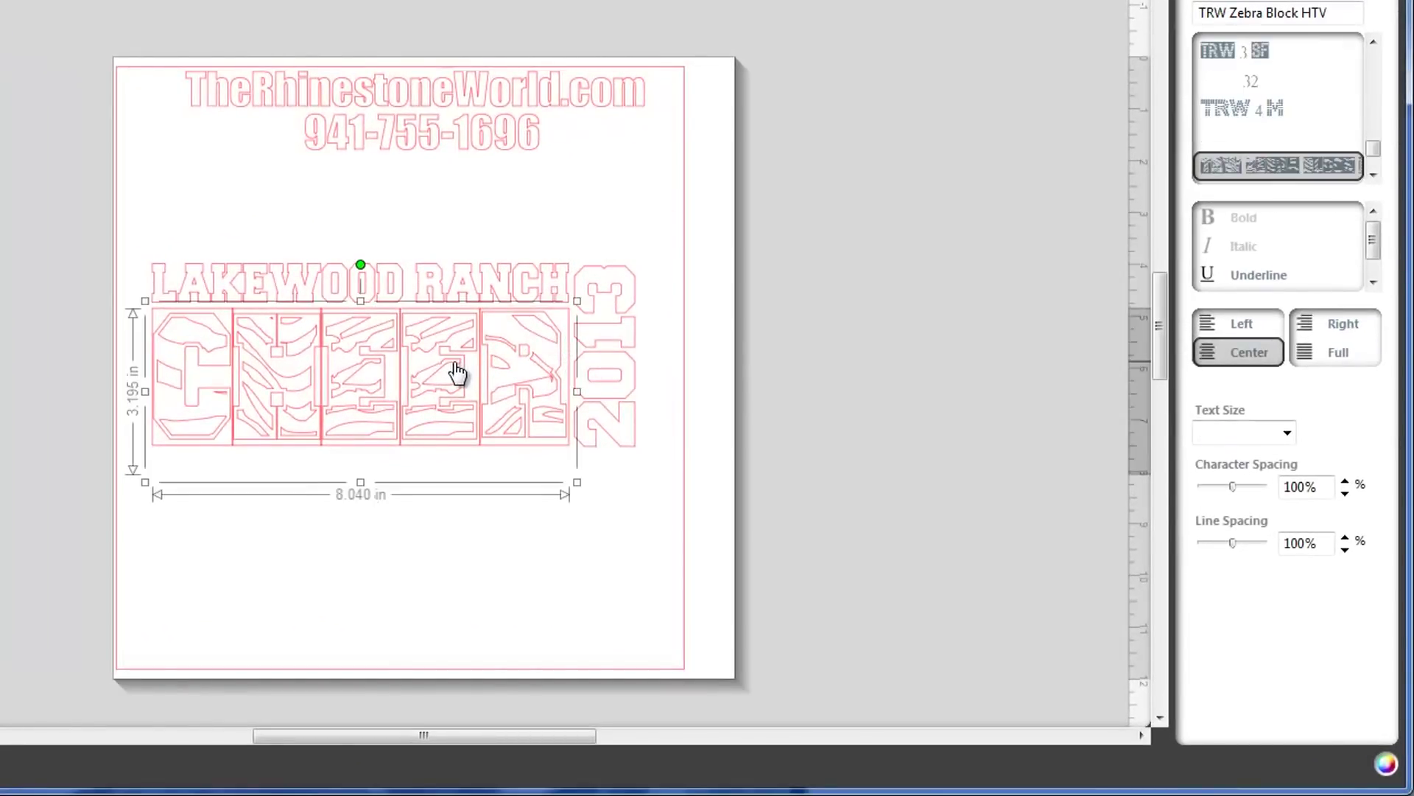
pyautogui.click(409, 519)
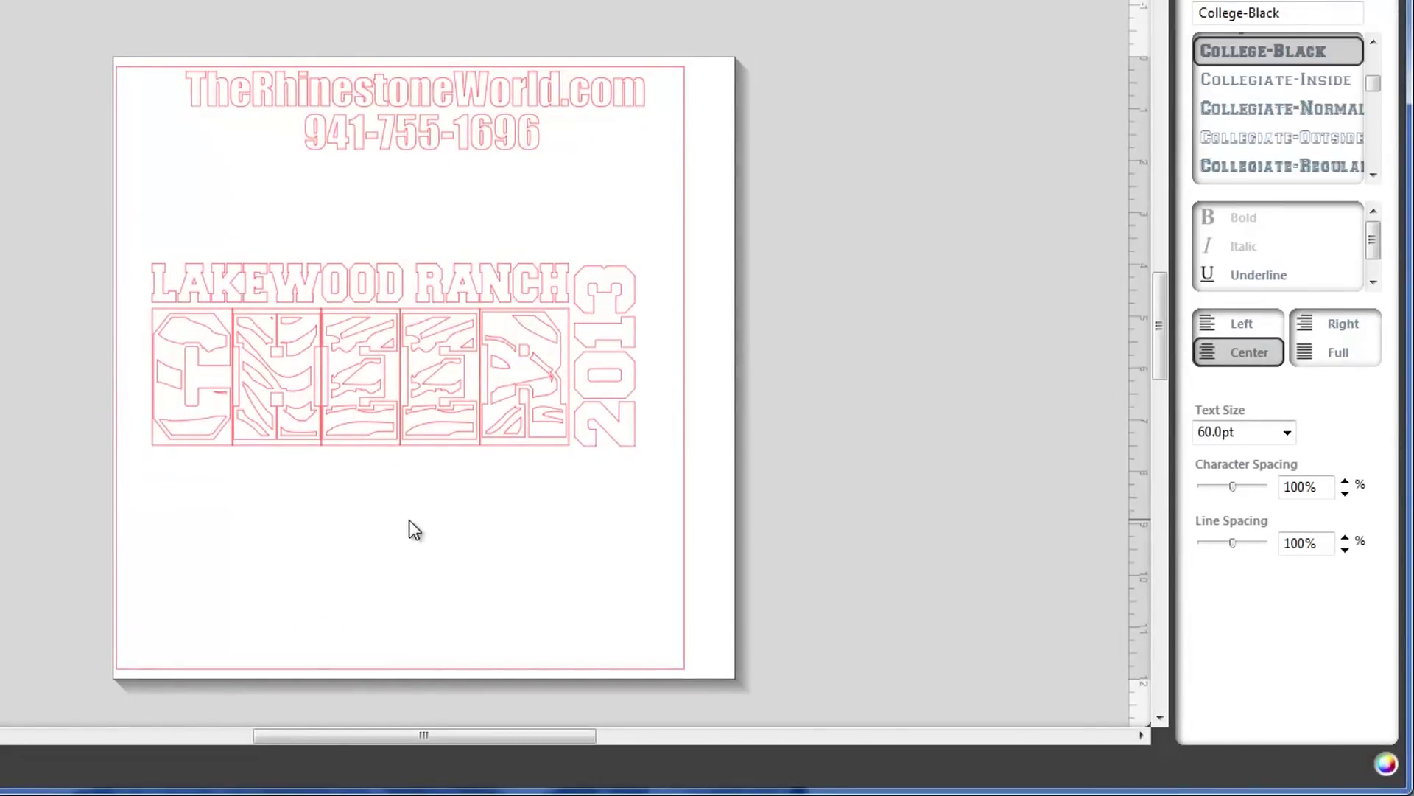
pyautogui.hotkey('ctrl', 'v')
pyautogui.moveTo(416, 482); pyautogui.dragTo(388, 607)
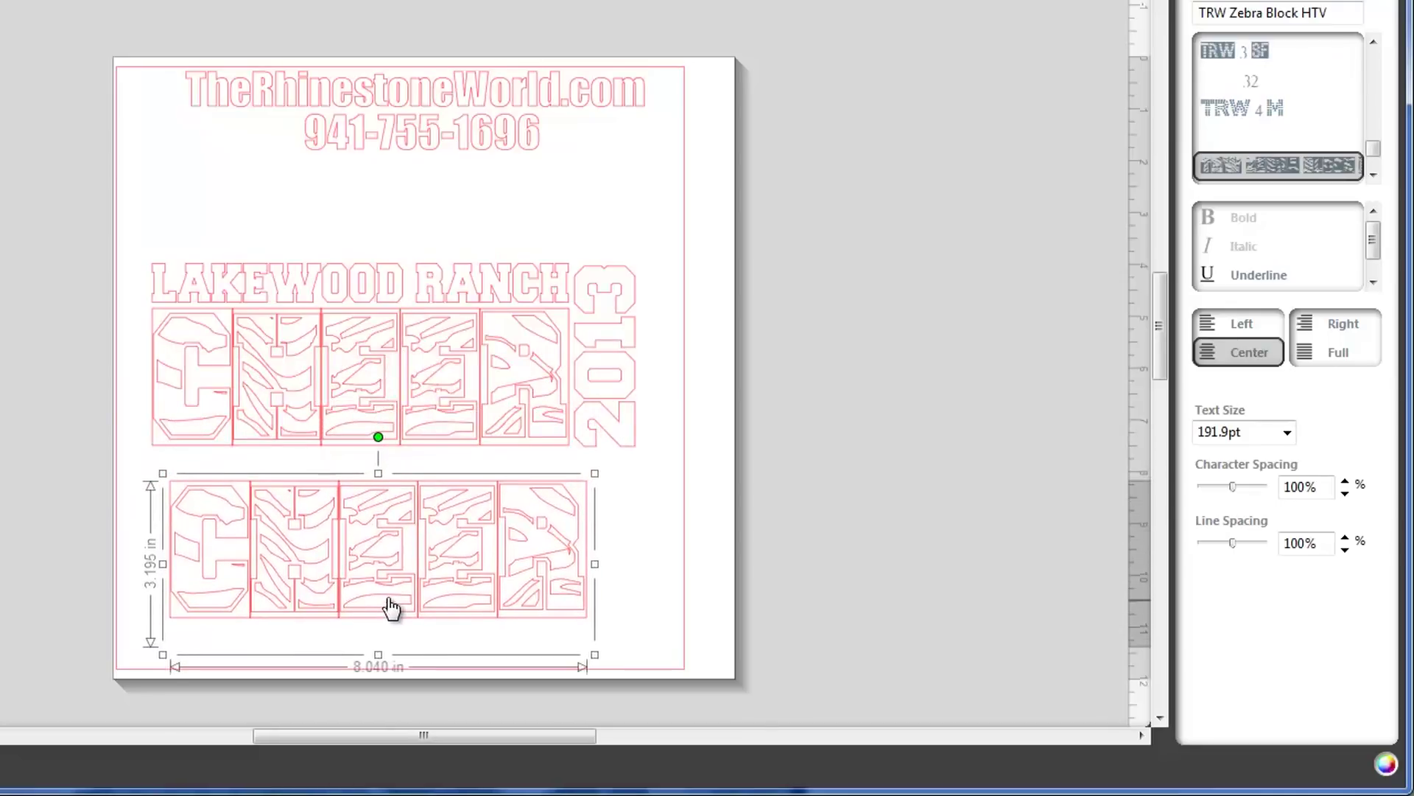
# - Replace the letters of the lower copy by retyping CHEER with the zebra font's alternate characters that have no letter outlines
pyautogui.doubleClick(391, 569)
pyautogui.press('BackSpace')
pyautogui.press('BackSpace')
pyautogui.press('BackSpace')
pyautogui.press('BackSpace')
pyautogui.press('BackSpace')
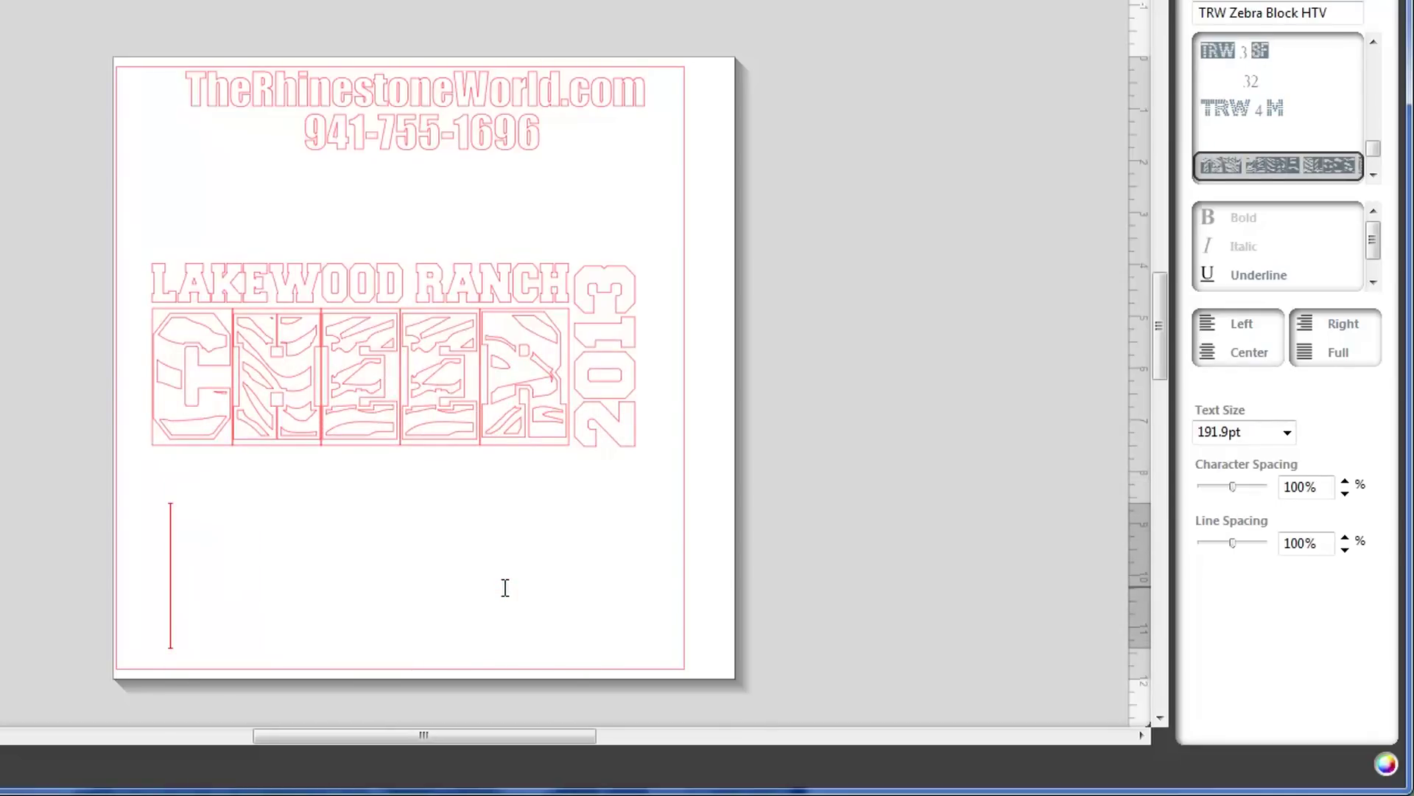
pyautogui.write('CHEER')
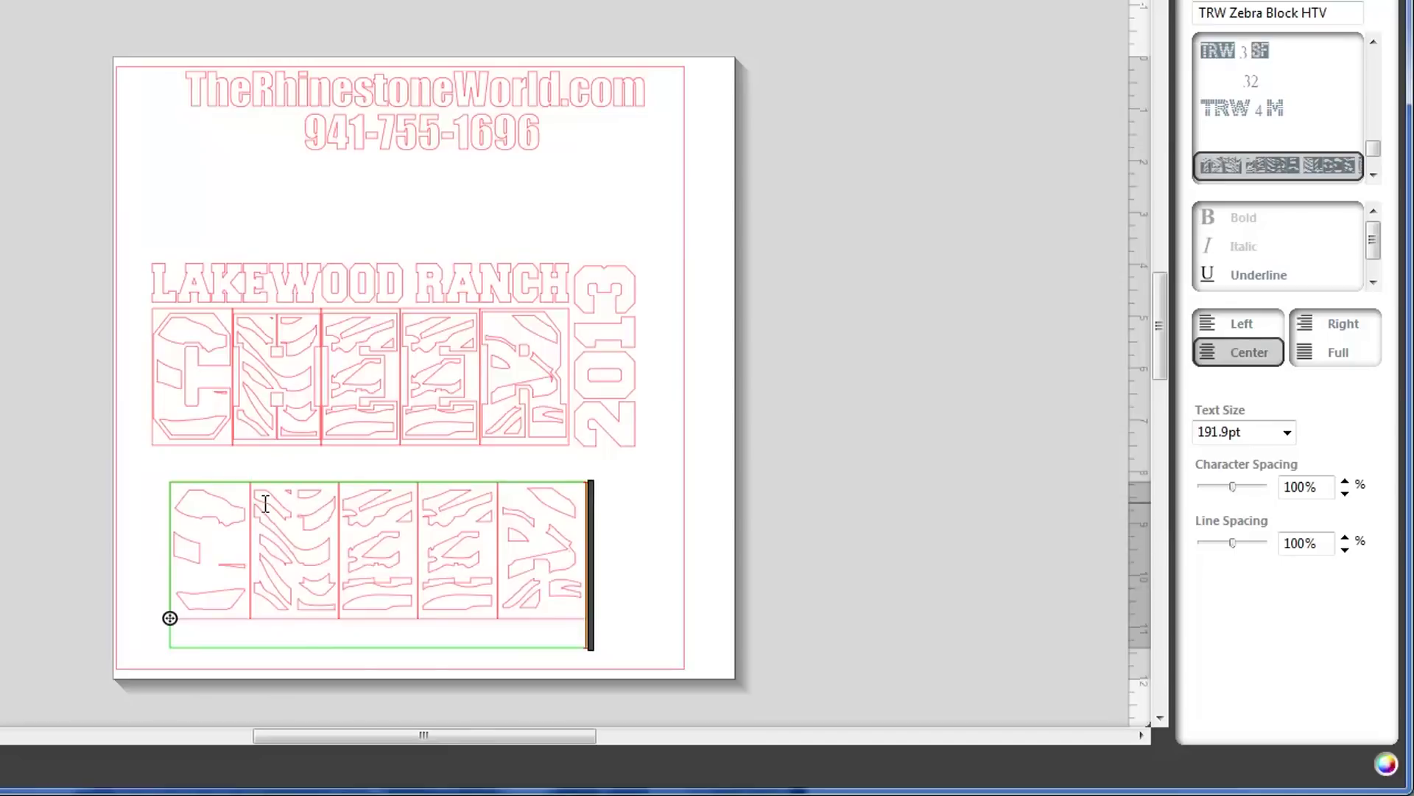
# - Move the retyped CHEER copy slightly up and left to line it up under the original block
pyautogui.click(652, 505)
pyautogui.click(473, 512)
pyautogui.moveTo(473, 508)
pyautogui.mouseDown()
pyautogui.moveTo(457, 339)
pyautogui.moveTo(464, 500)
pyautogui.mouseUp()
pyautogui.click(631, 528)
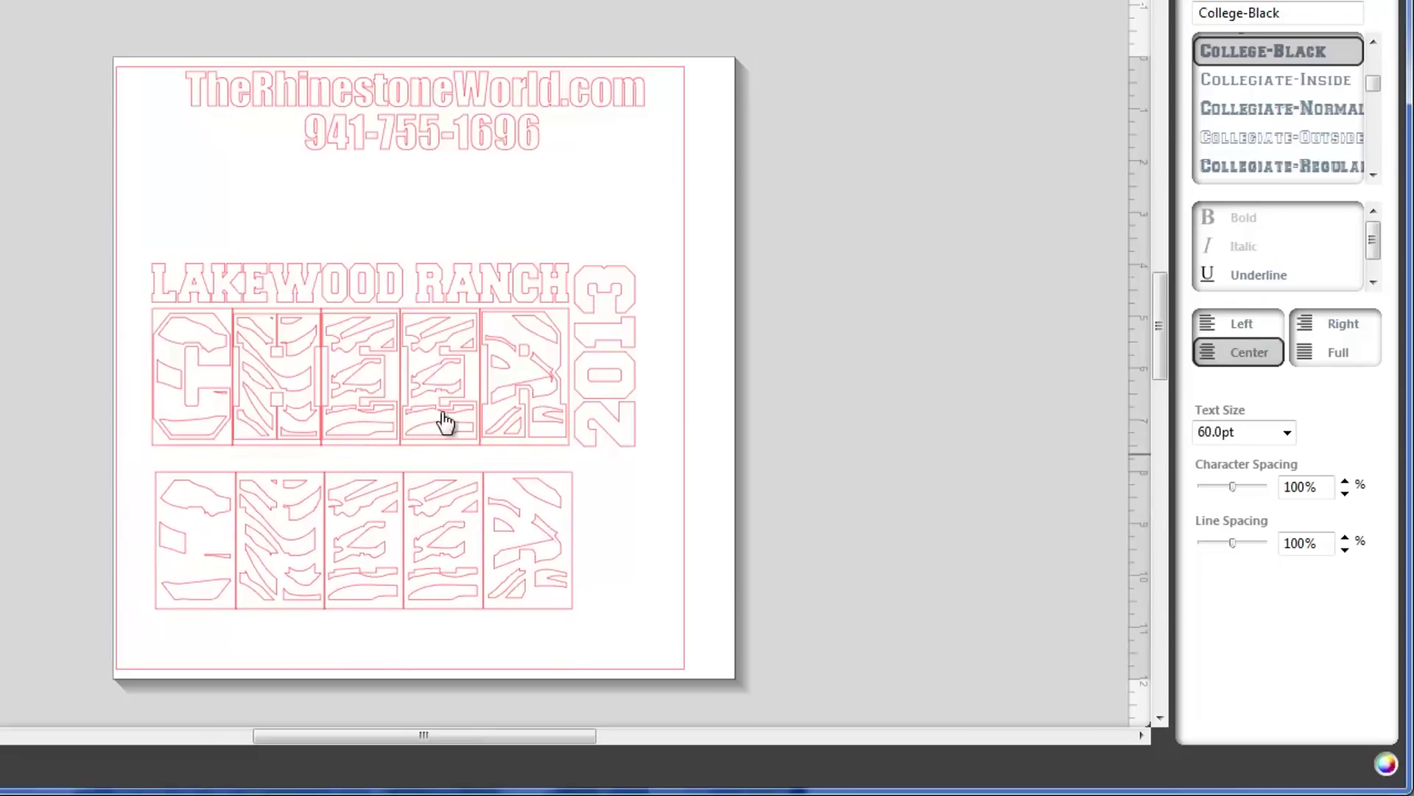
pyautogui.click(333, 515)
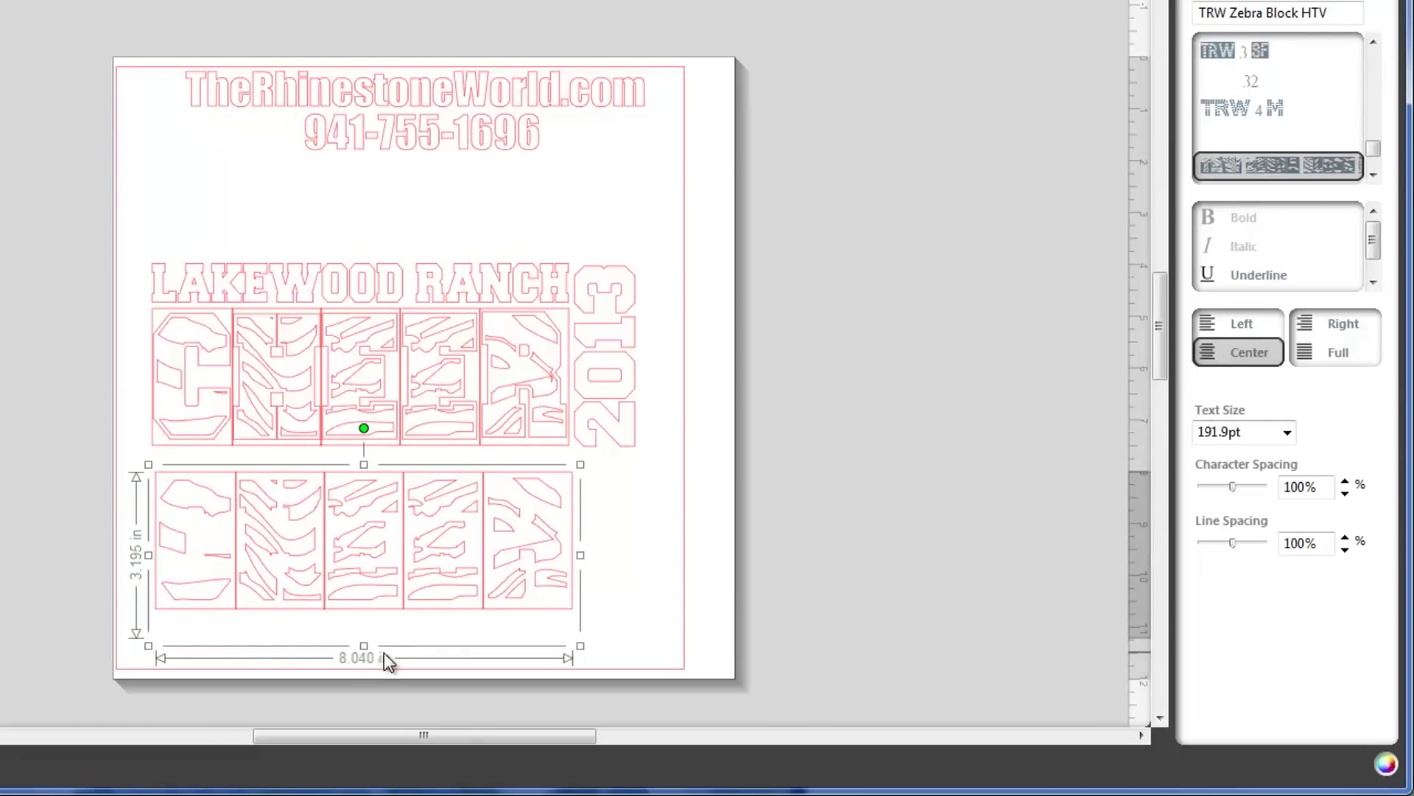
pyautogui.click(304, 419)
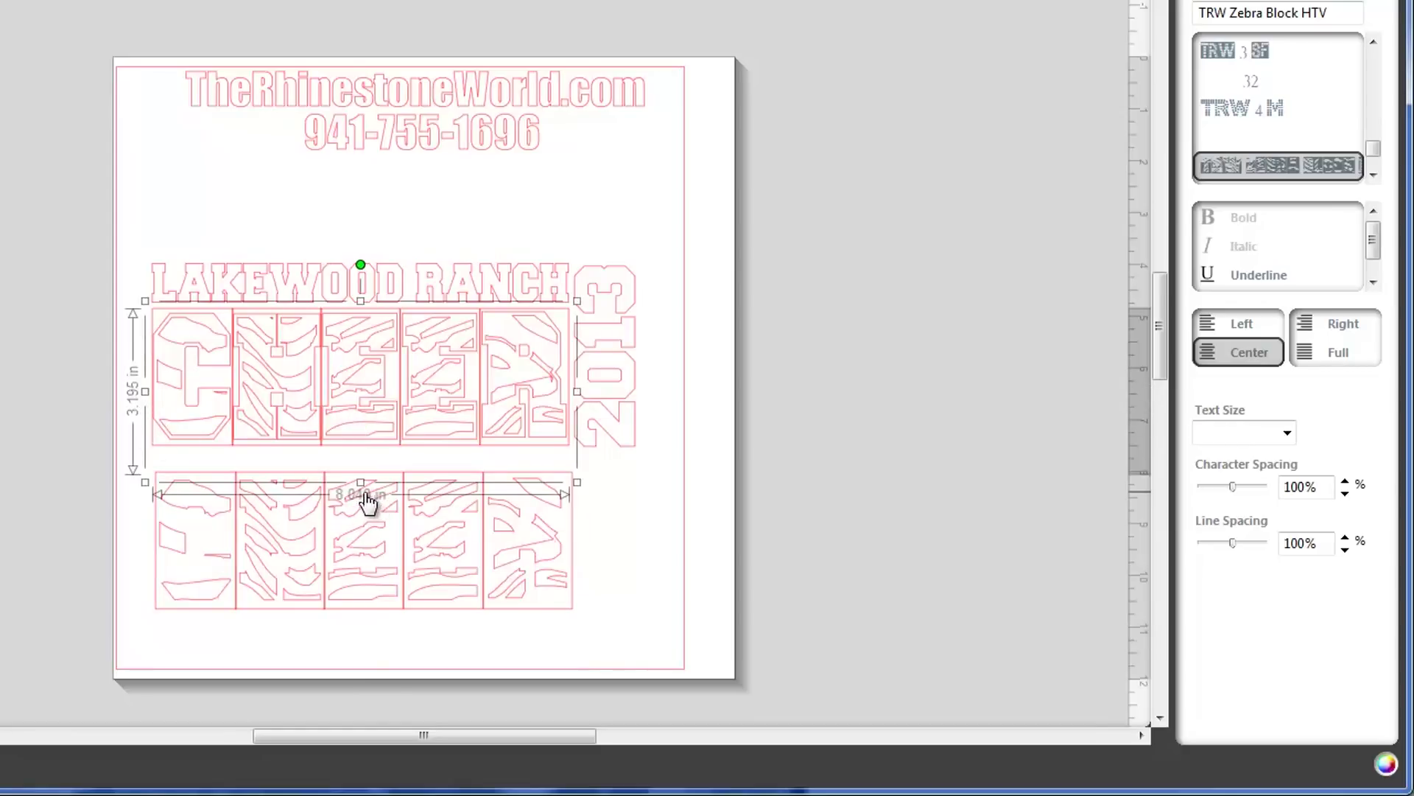
pyautogui.click(525, 569)
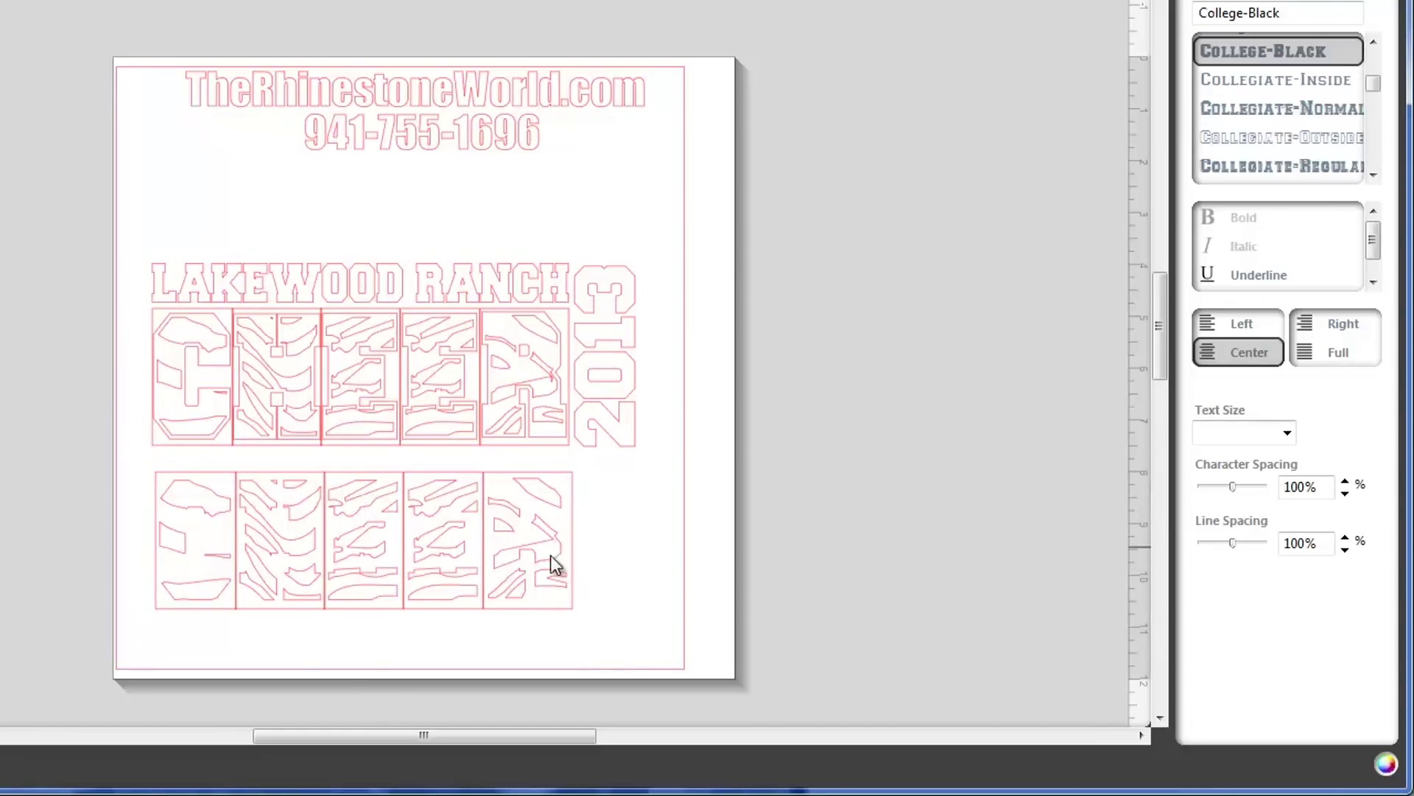
# - Move the outline-free CHEER copy to the page's lower edge and place the vertical 2013 against its right end
pyautogui.moveTo(530, 563); pyautogui.dragTo(536, 611)
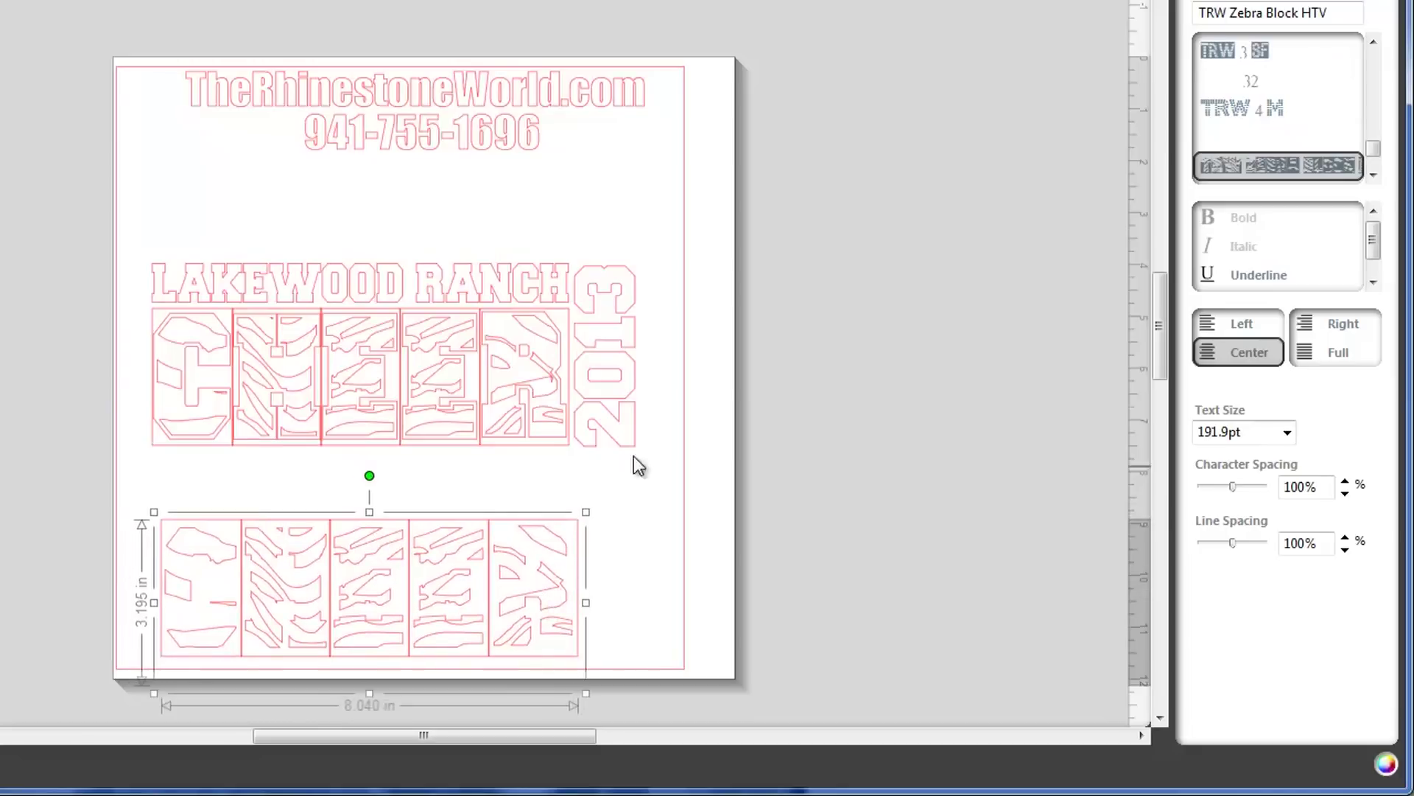
pyautogui.click(626, 432)
pyautogui.moveTo(622, 416); pyautogui.dragTo(631, 623)
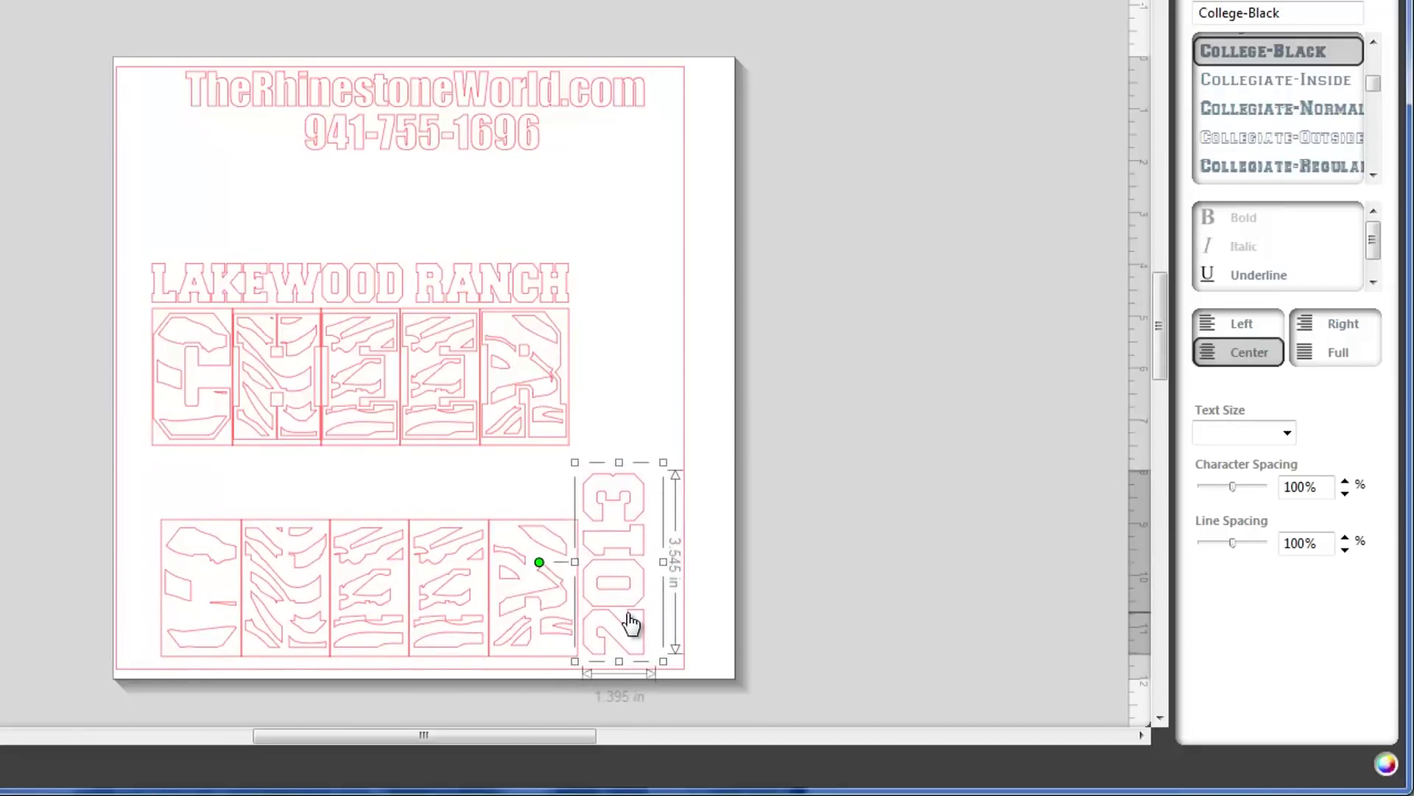
pyautogui.click(642, 395)
# - Select LAKEWOOD RANCH together with the CHEER block beneath it and move them up and slightly right, below the header text
pyautogui.moveTo(178, 403); pyautogui.dragTo(113, 483)
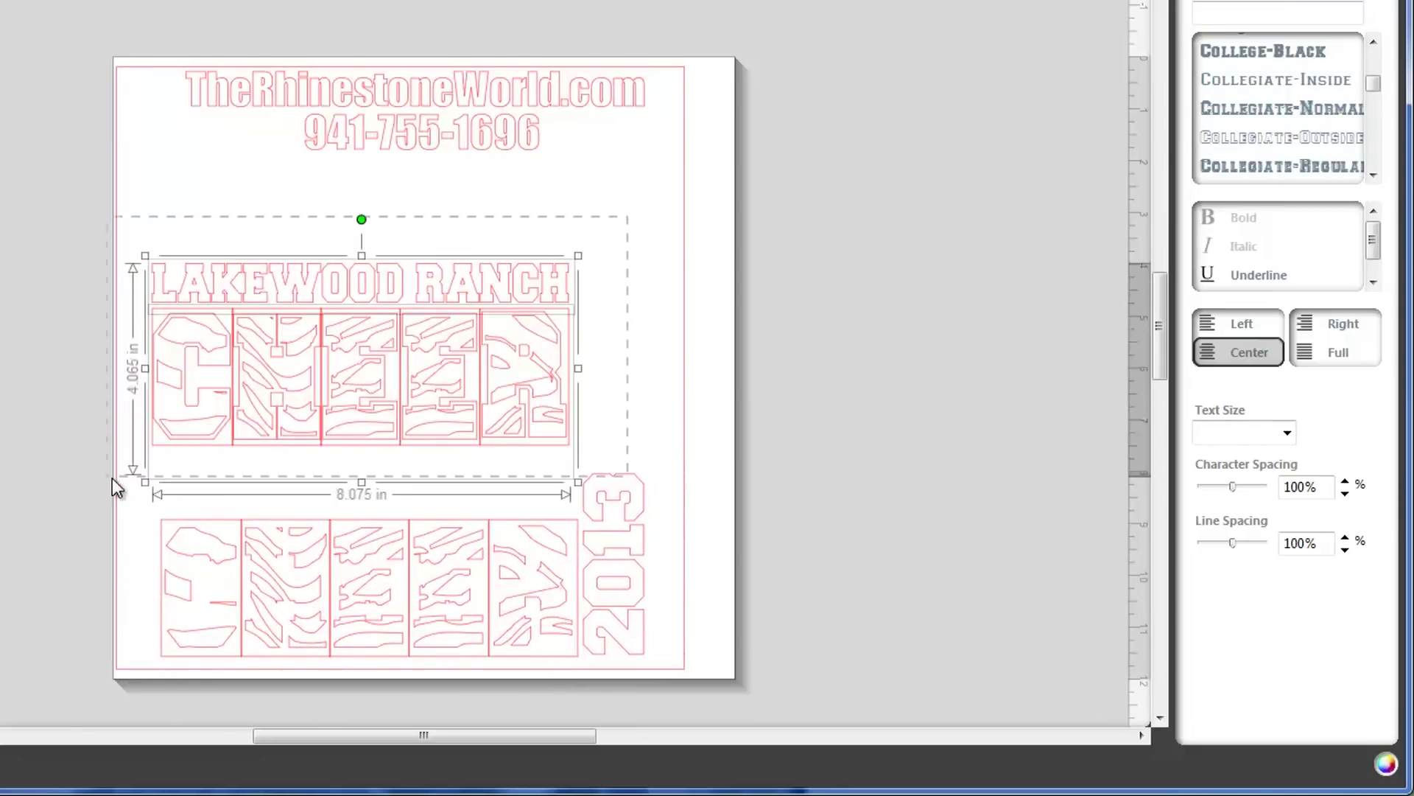
pyautogui.moveTo(293, 410); pyautogui.dragTo(333, 354)
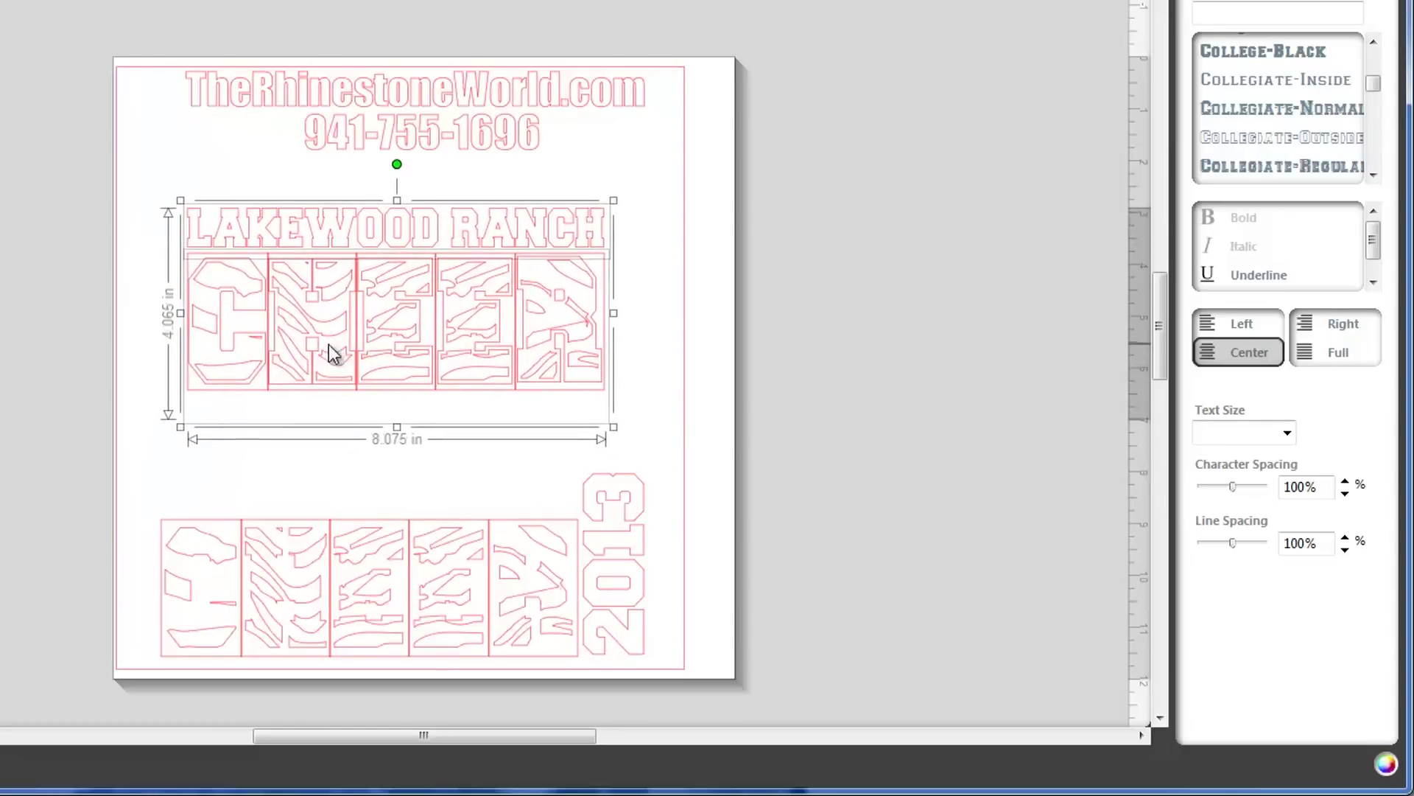
pyautogui.click(632, 333)
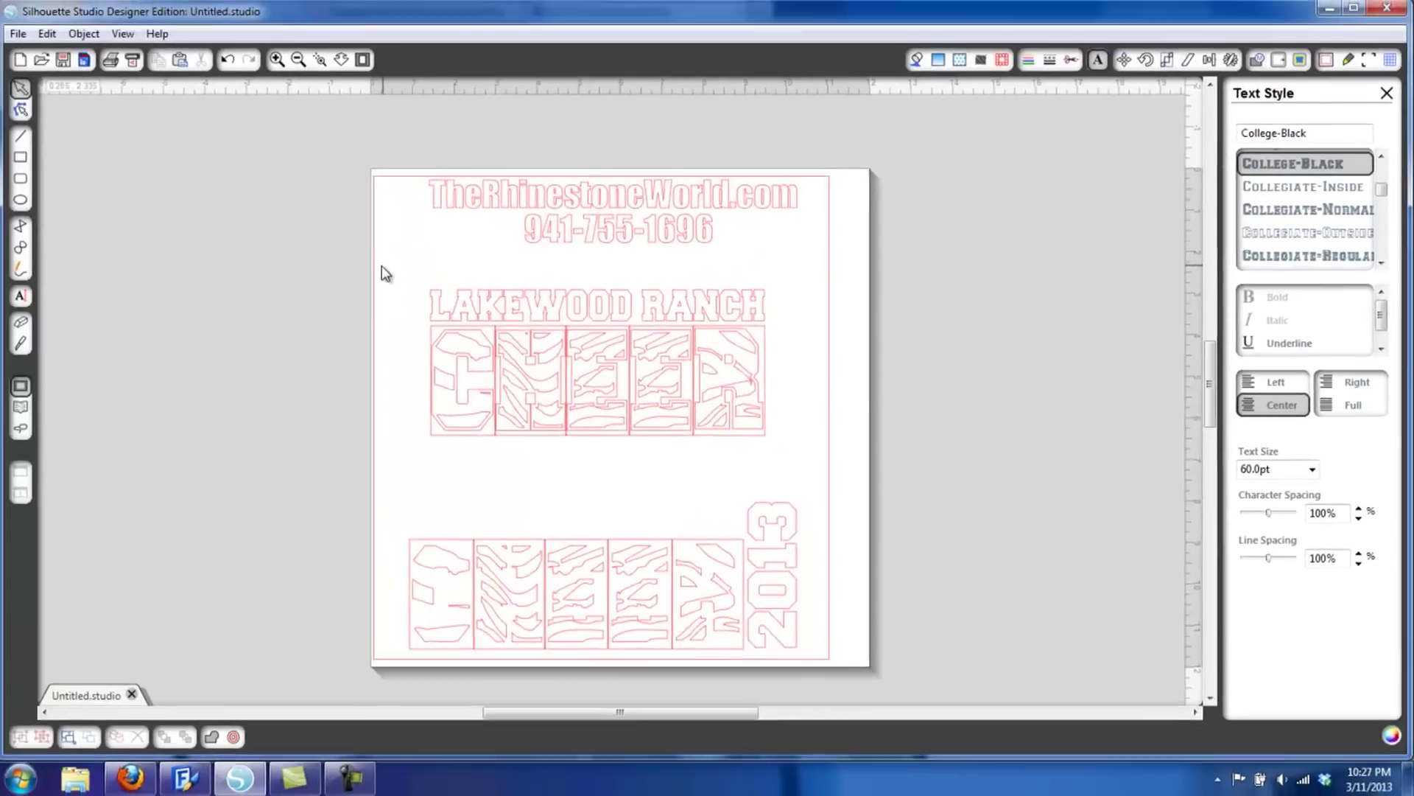
# - Try to flip LAKEWOOD RANCH, the upper CHEER block and 2013 horizontally, and undo the flip
pyautogui.moveTo(127, 182); pyautogui.dragTo(580, 508)
pyautogui.moveTo(748, 536); pyautogui.dragTo(857, 674)
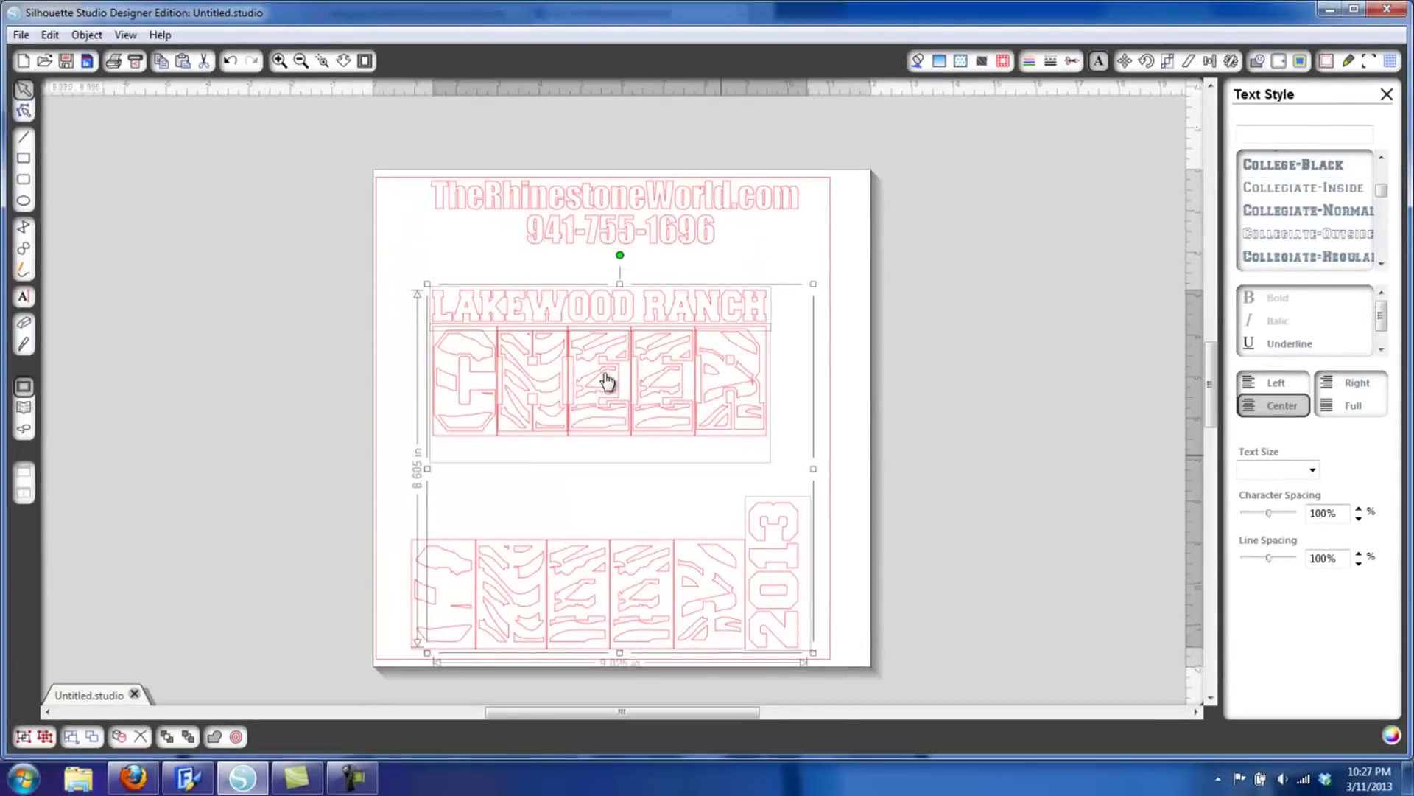
pyautogui.click(87, 35)
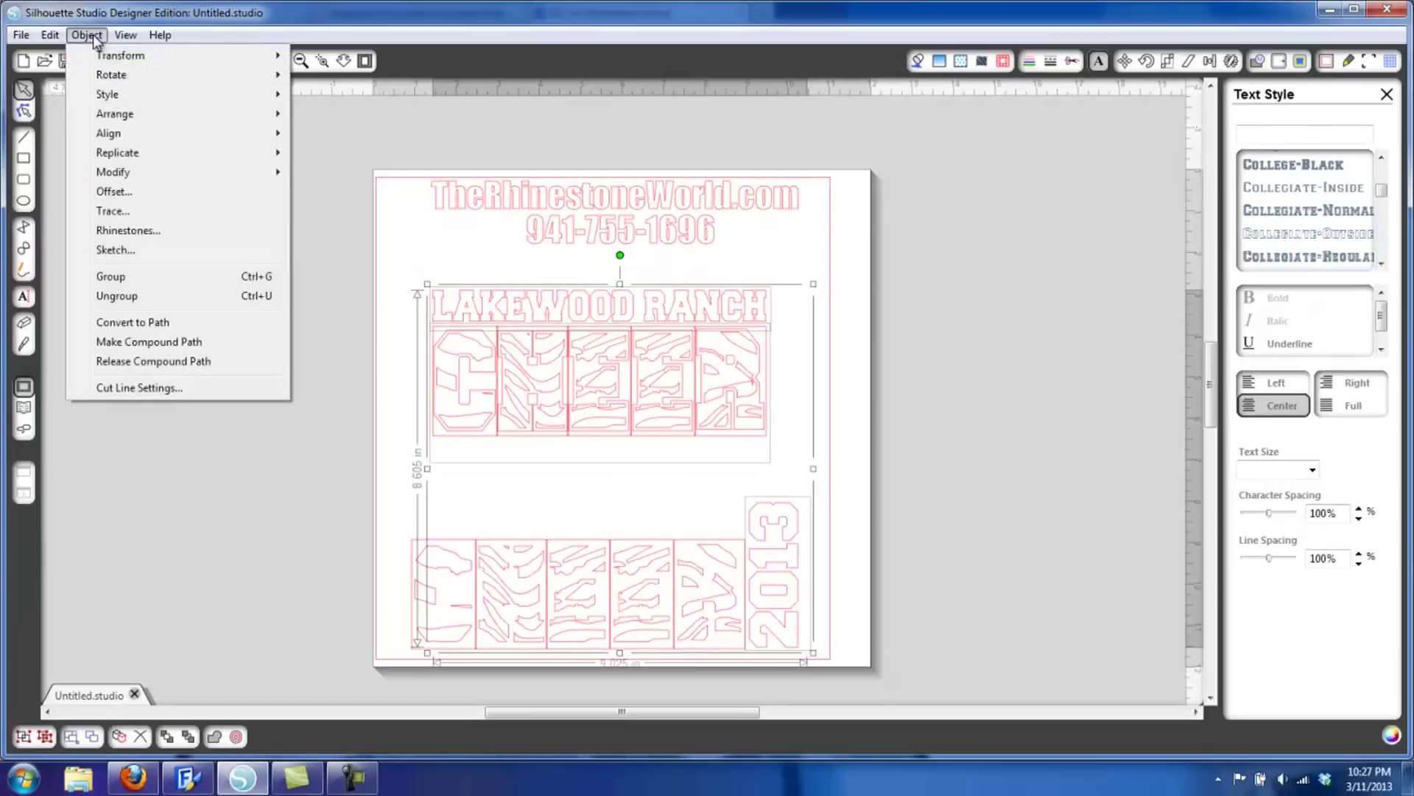
pyautogui.moveTo(129, 101)
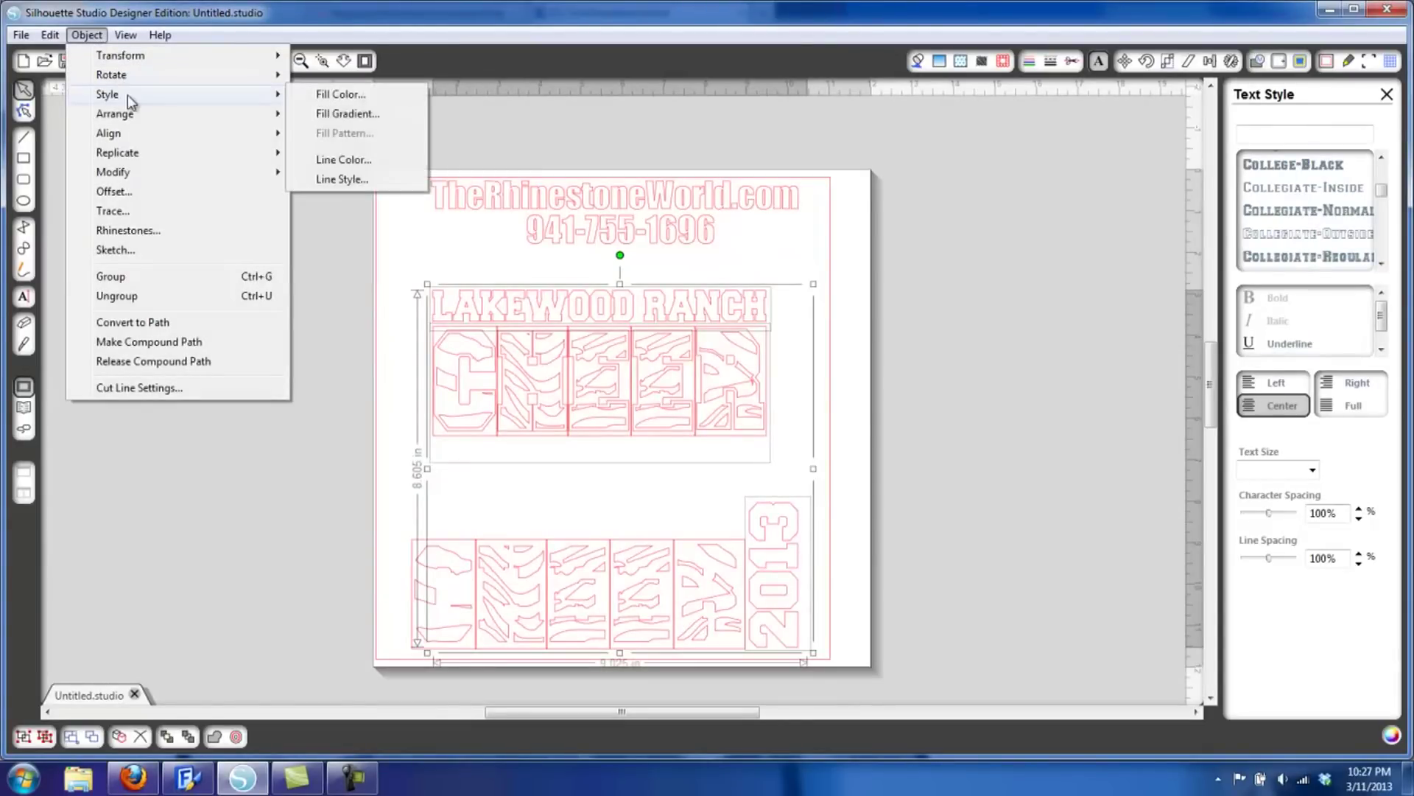
pyautogui.moveTo(138, 56)
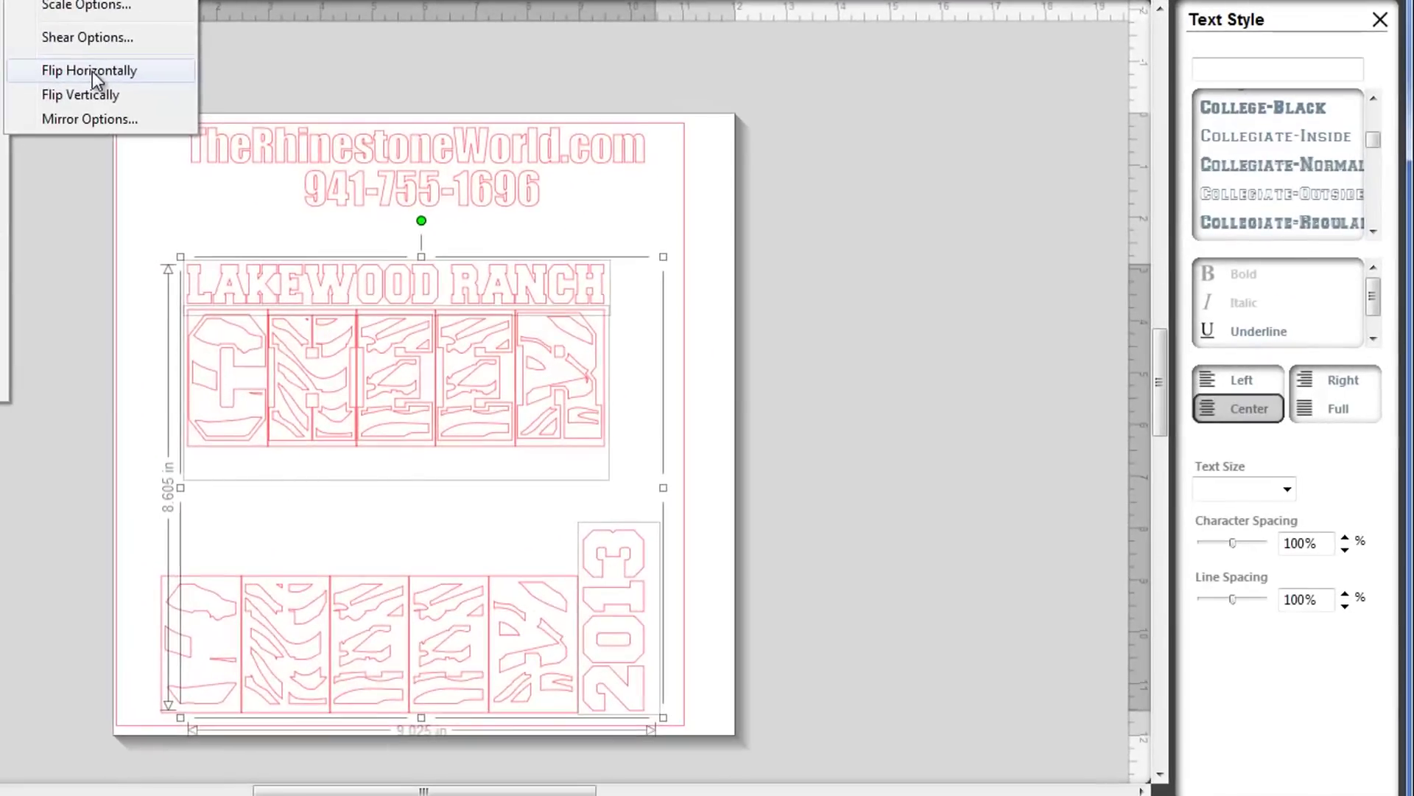
pyautogui.click(91, 72)
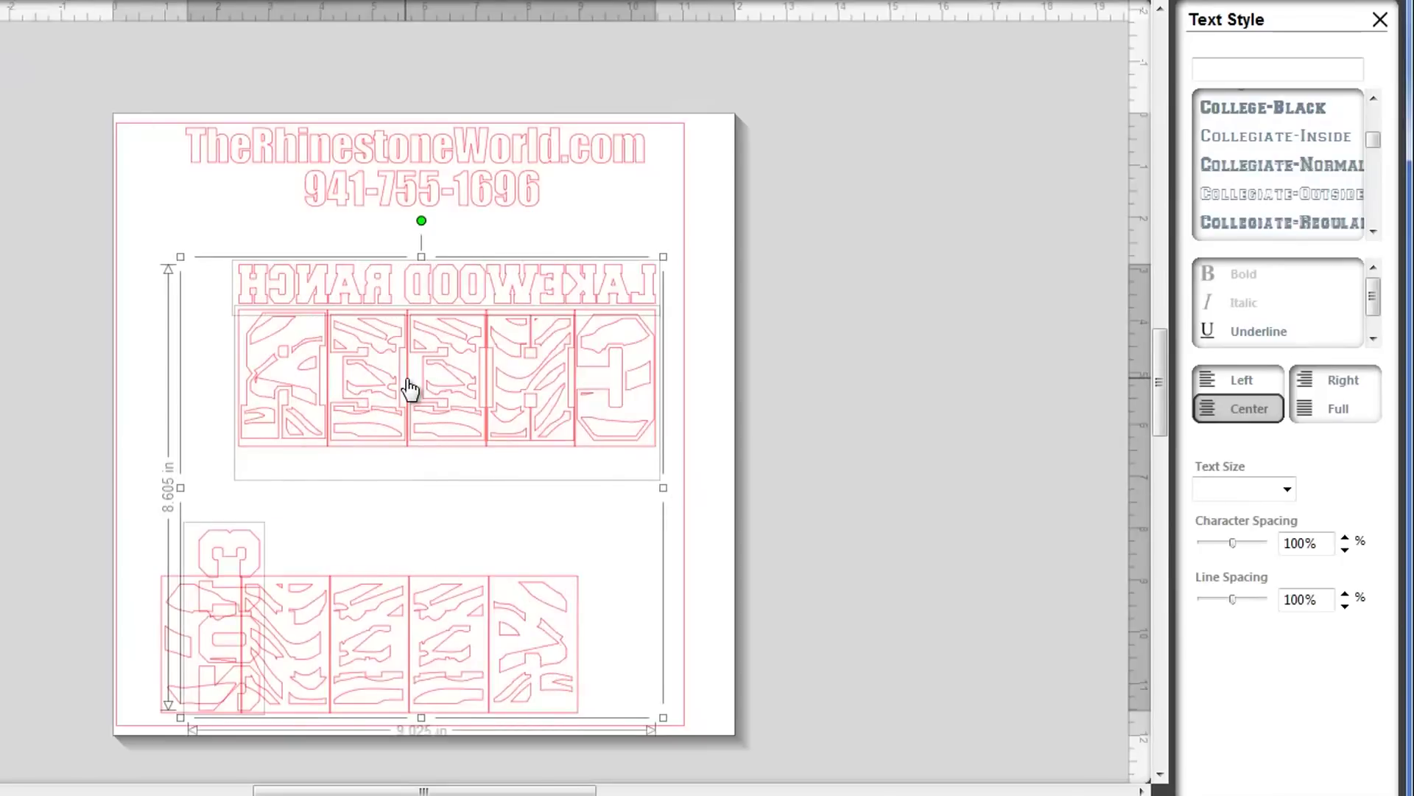
pyautogui.hotkey('ctrl', 'z')
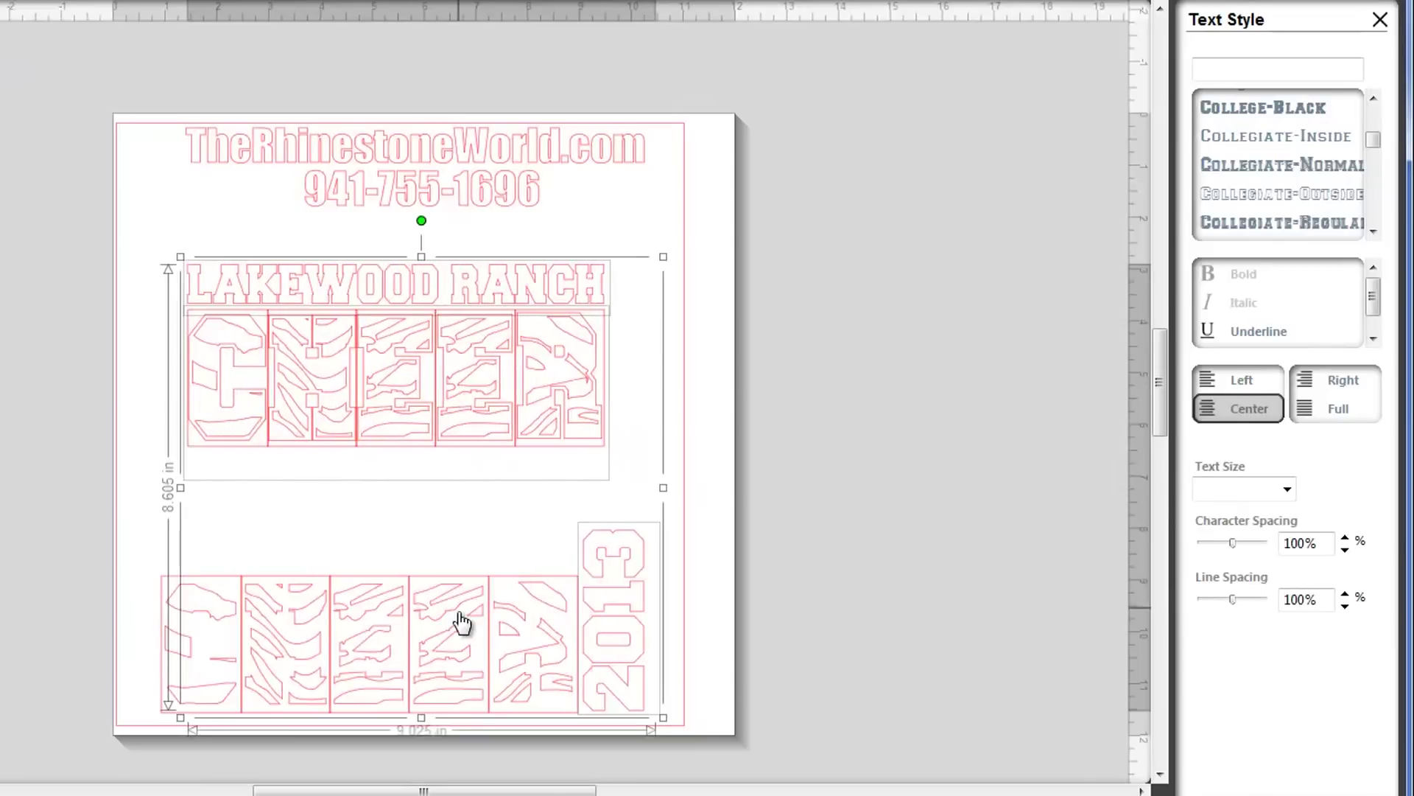
# - Add the lower CHEER copy to the selected texts and flip the whole design horizontally
pyautogui.keyDown('shift'); pyautogui.click(453, 613); pyautogui.keyUp('shift')
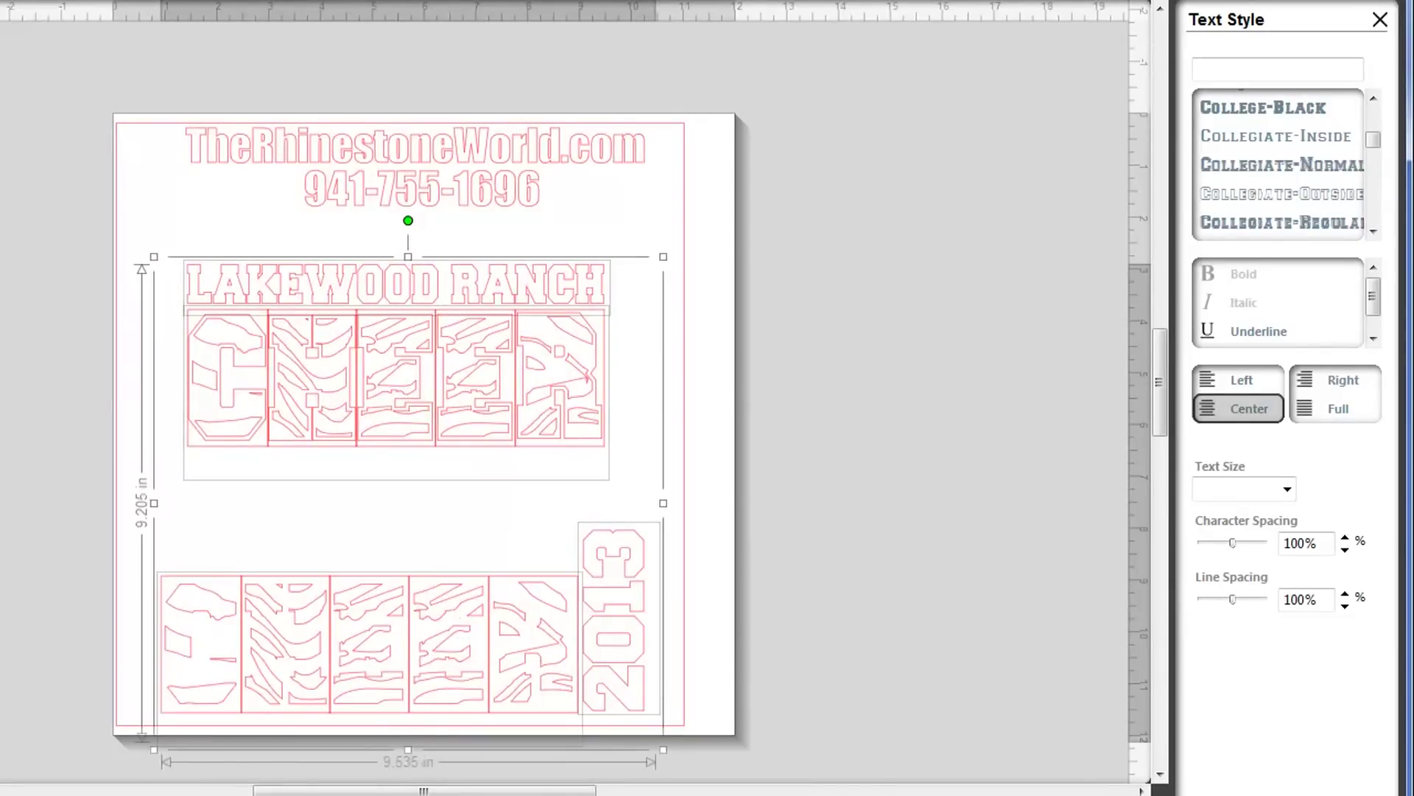
pyautogui.click(1, 2)
pyautogui.moveTo(3, 3)
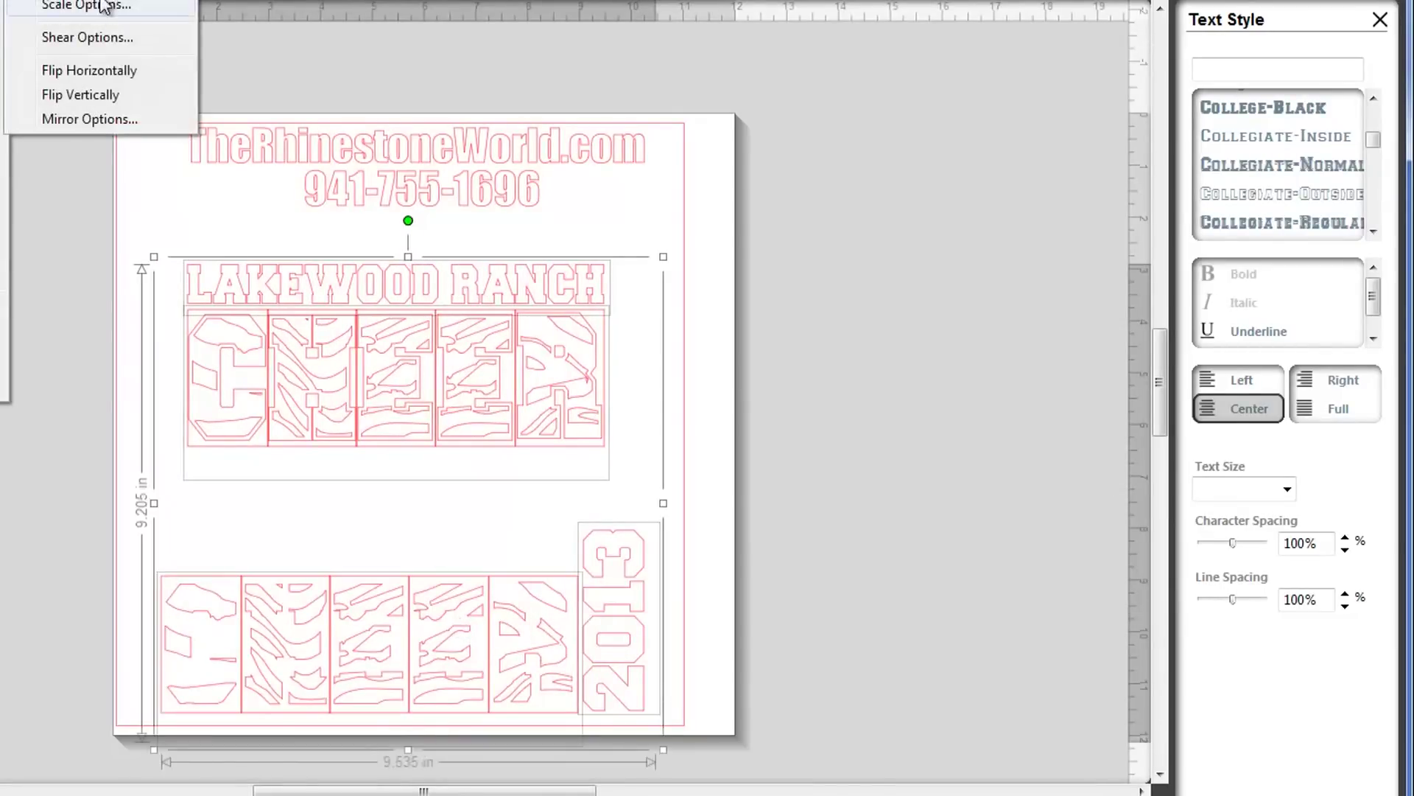
pyautogui.click(106, 74)
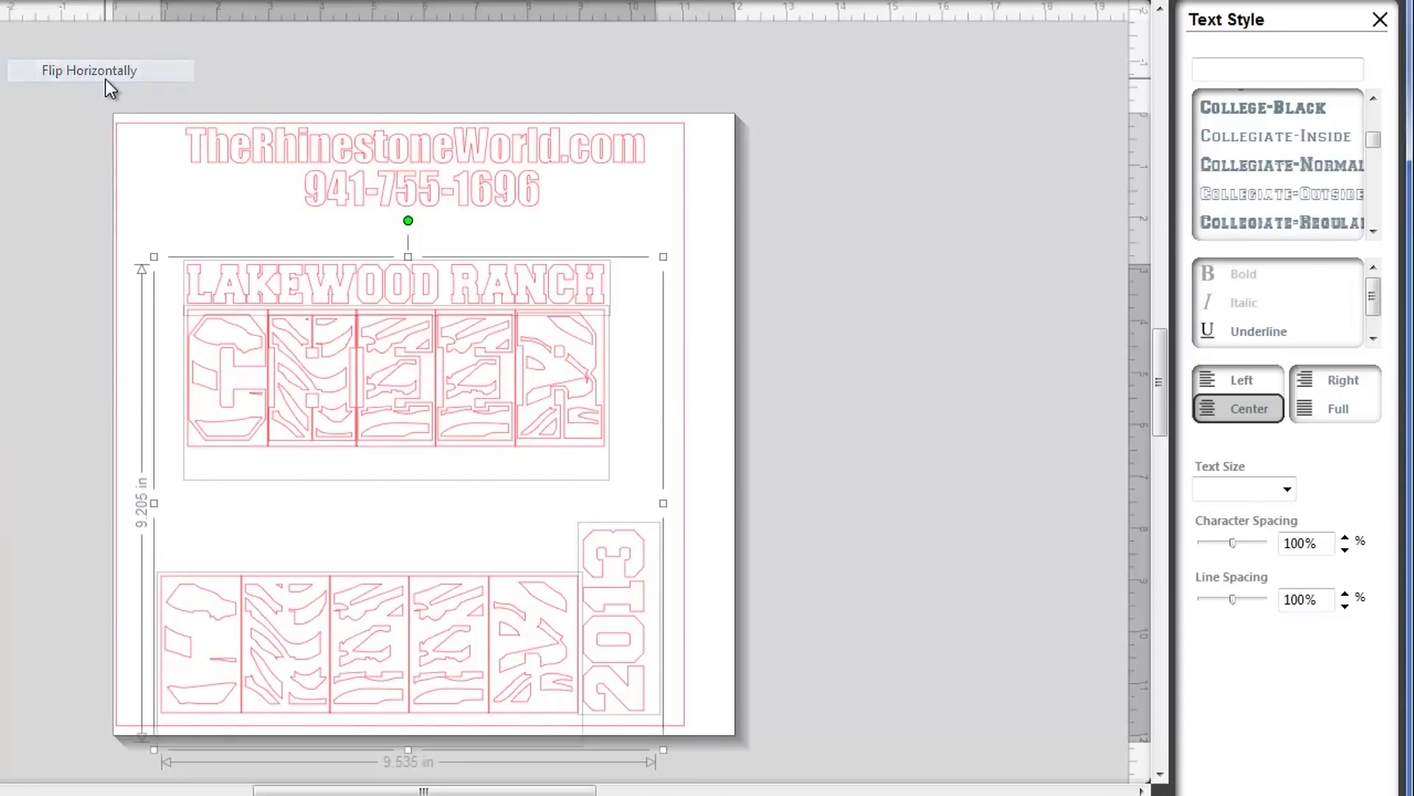
pyautogui.click(576, 242)
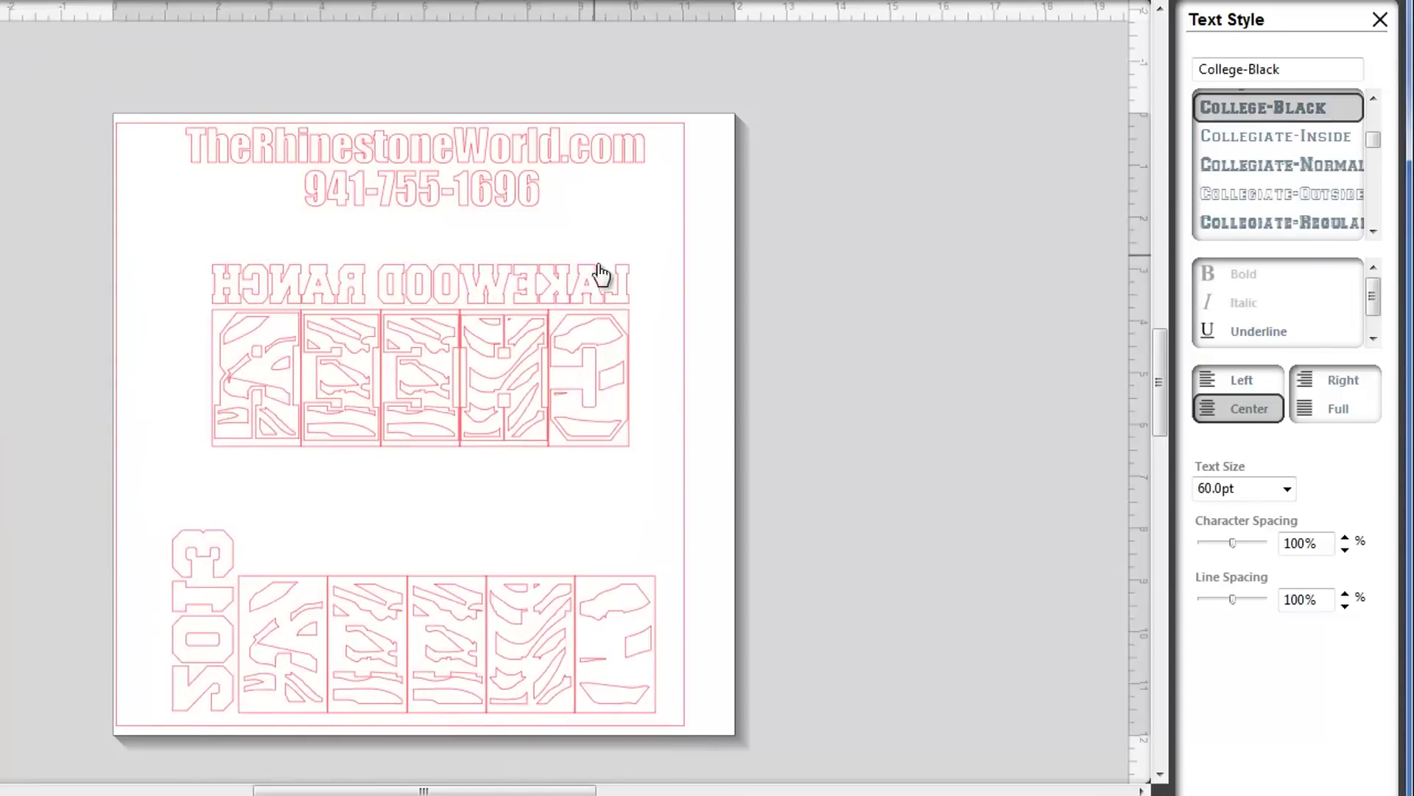
# - Display the cut style settings for the mirrored LAKEWOOD RANCH and CHEER block and move the block slightly up and left
pyautogui.moveTo(654, 236); pyautogui.dragTo(184, 467)
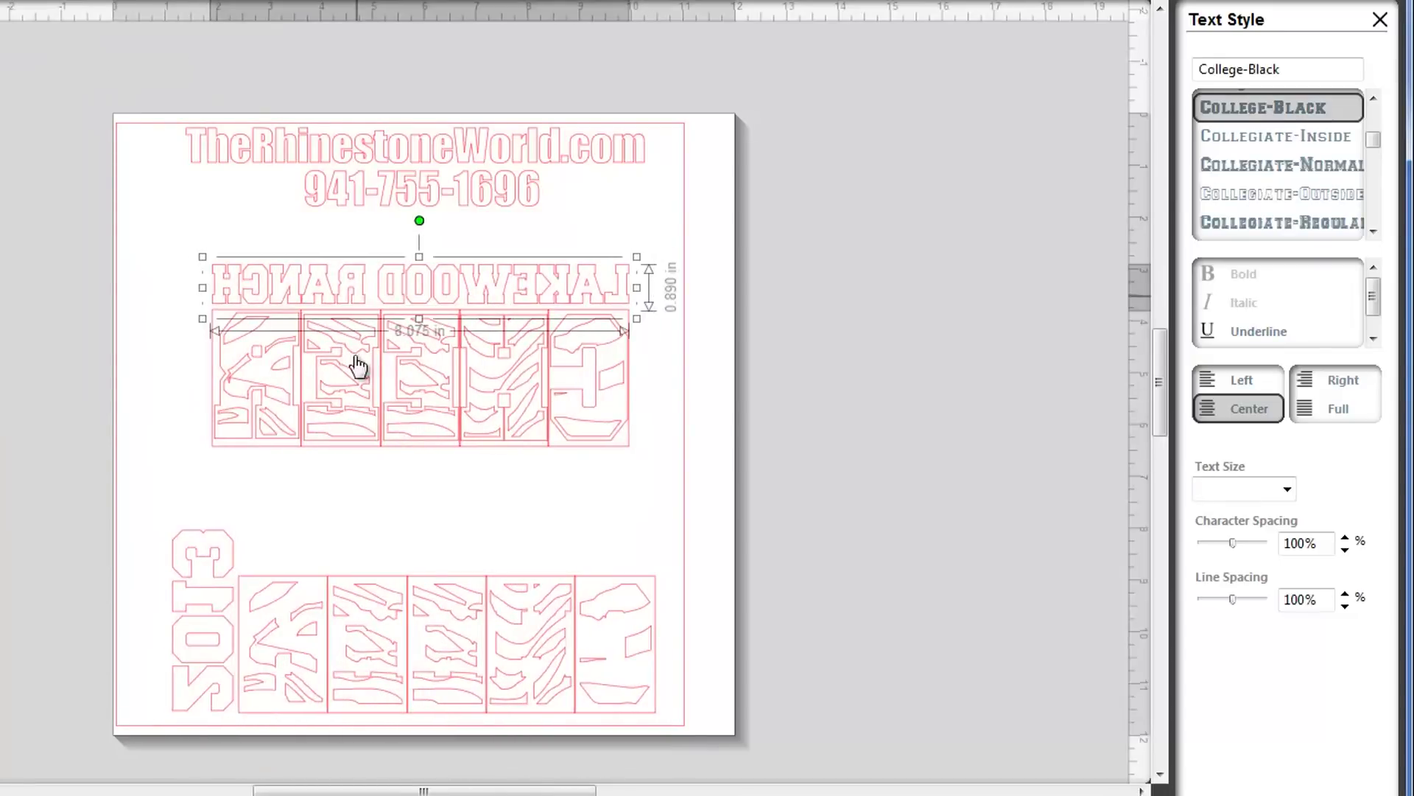
pyautogui.keyDown('shift'); pyautogui.click(378, 414); pyautogui.keyUp('shift')
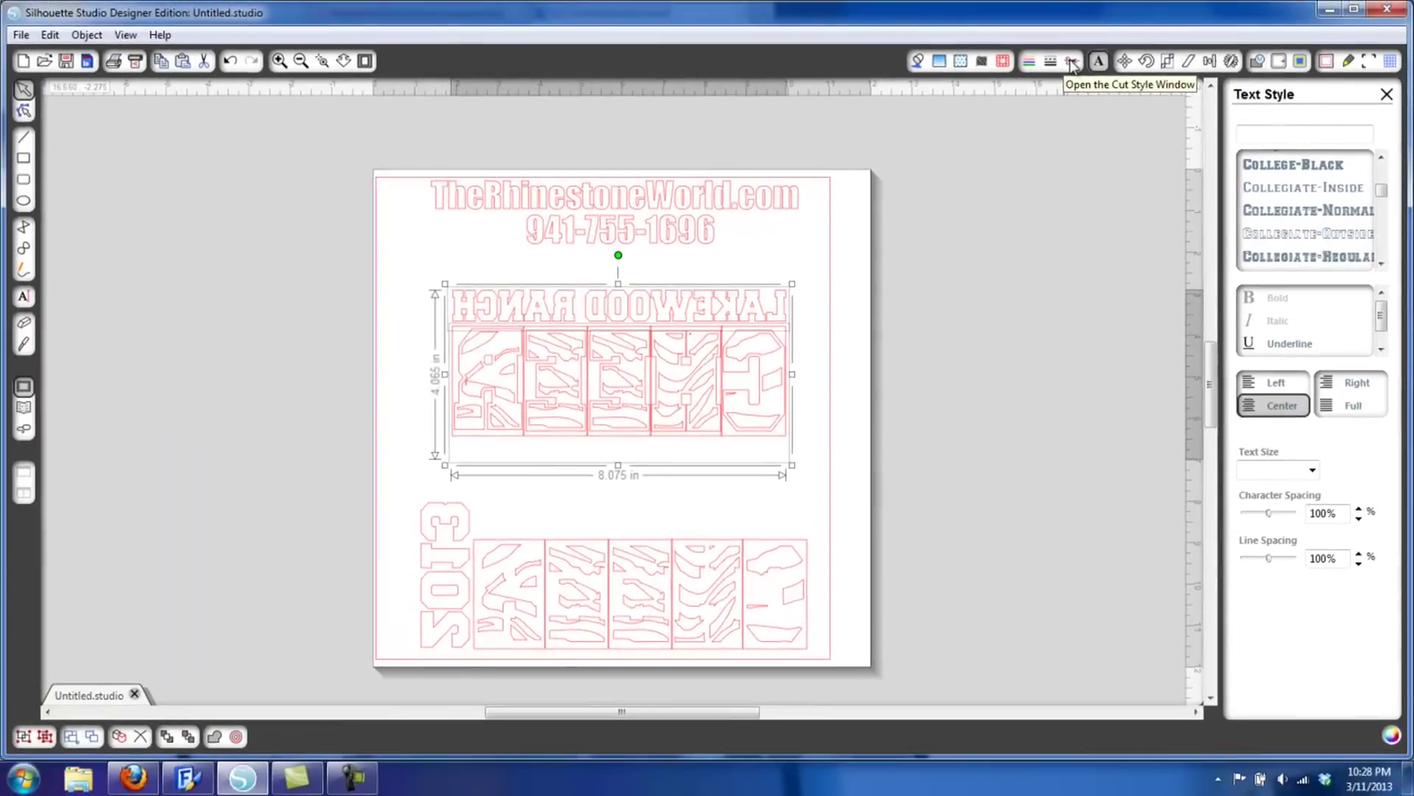
pyautogui.click(1072, 61)
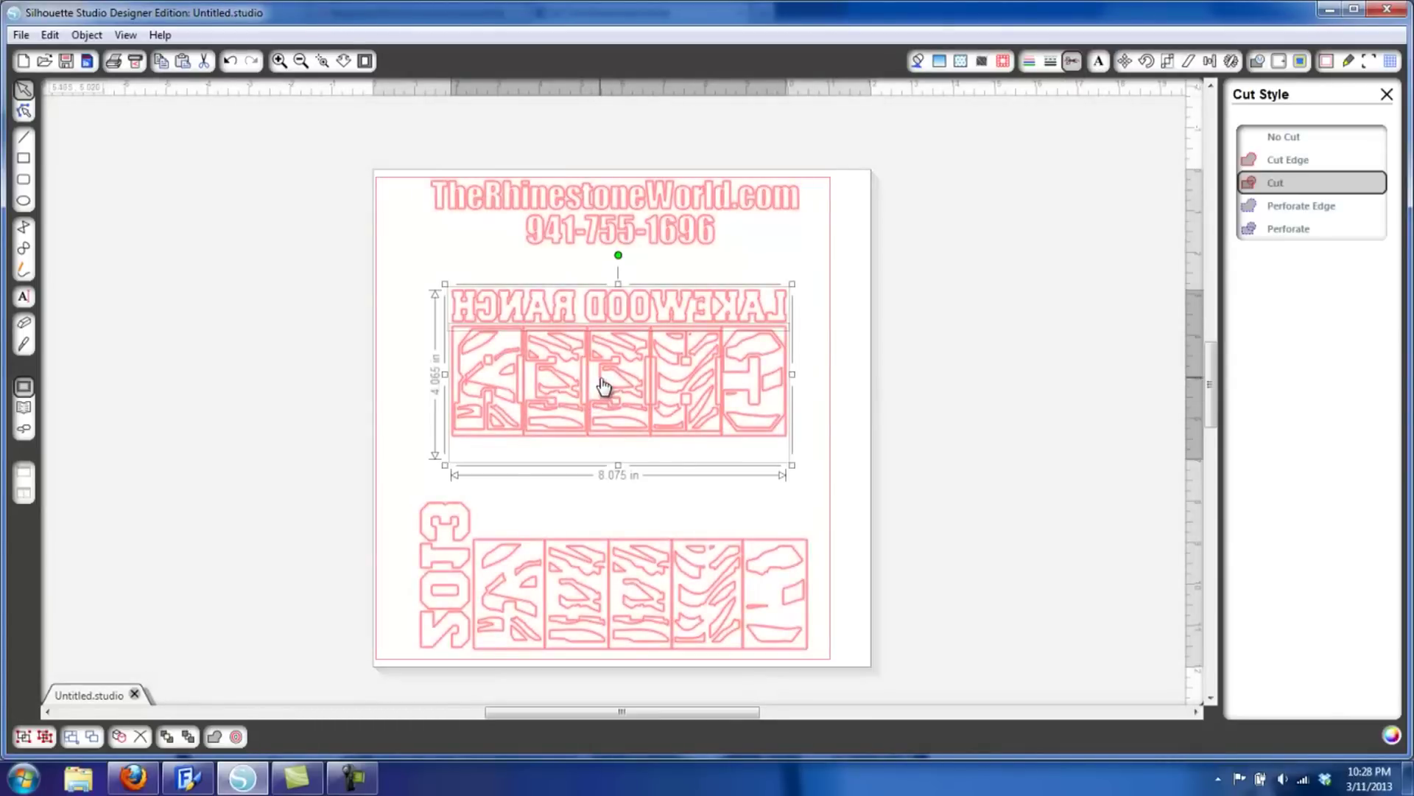
pyautogui.moveTo(603, 385)
pyautogui.mouseDown()
pyautogui.moveTo(632, 417)
pyautogui.moveTo(593, 376)
pyautogui.mouseUp()
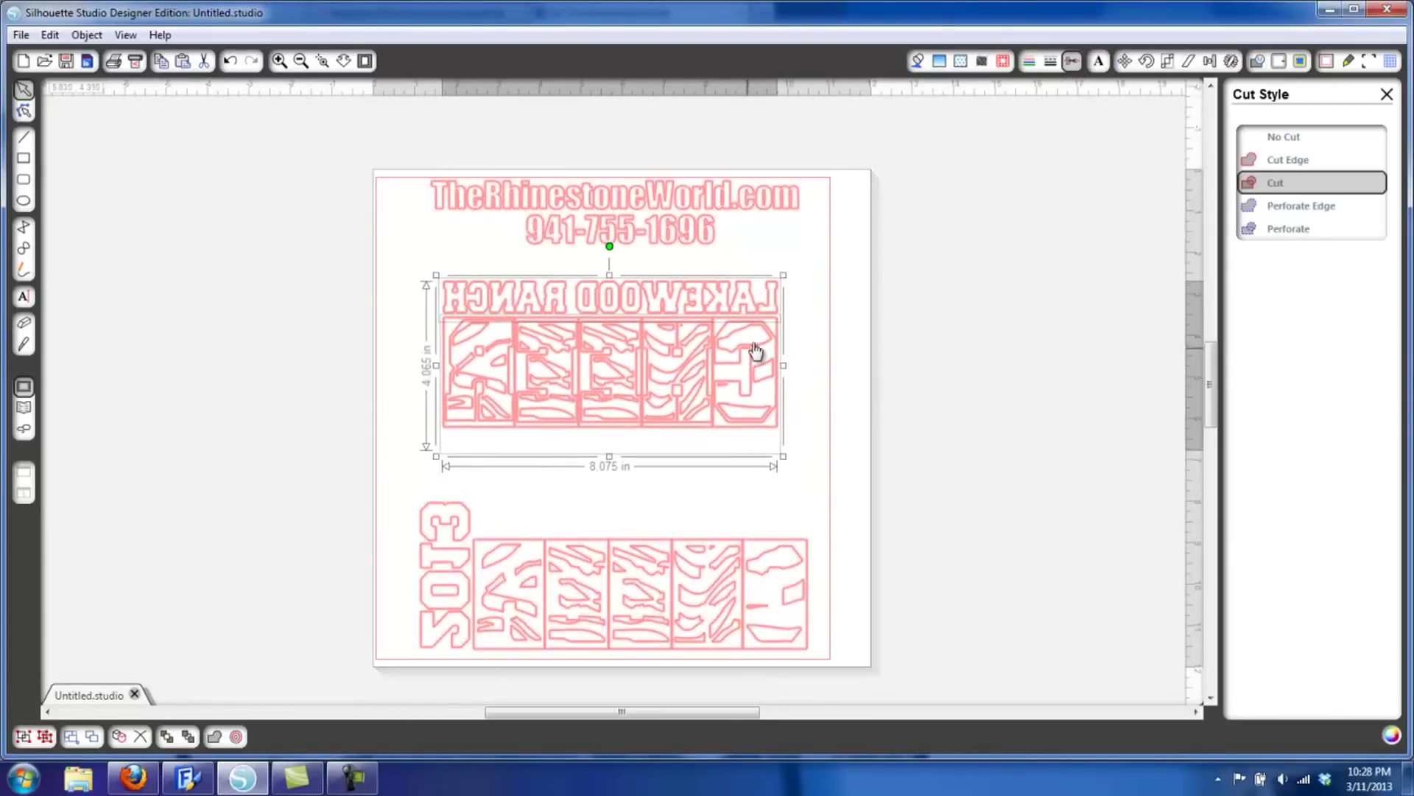
pyautogui.click(808, 340)
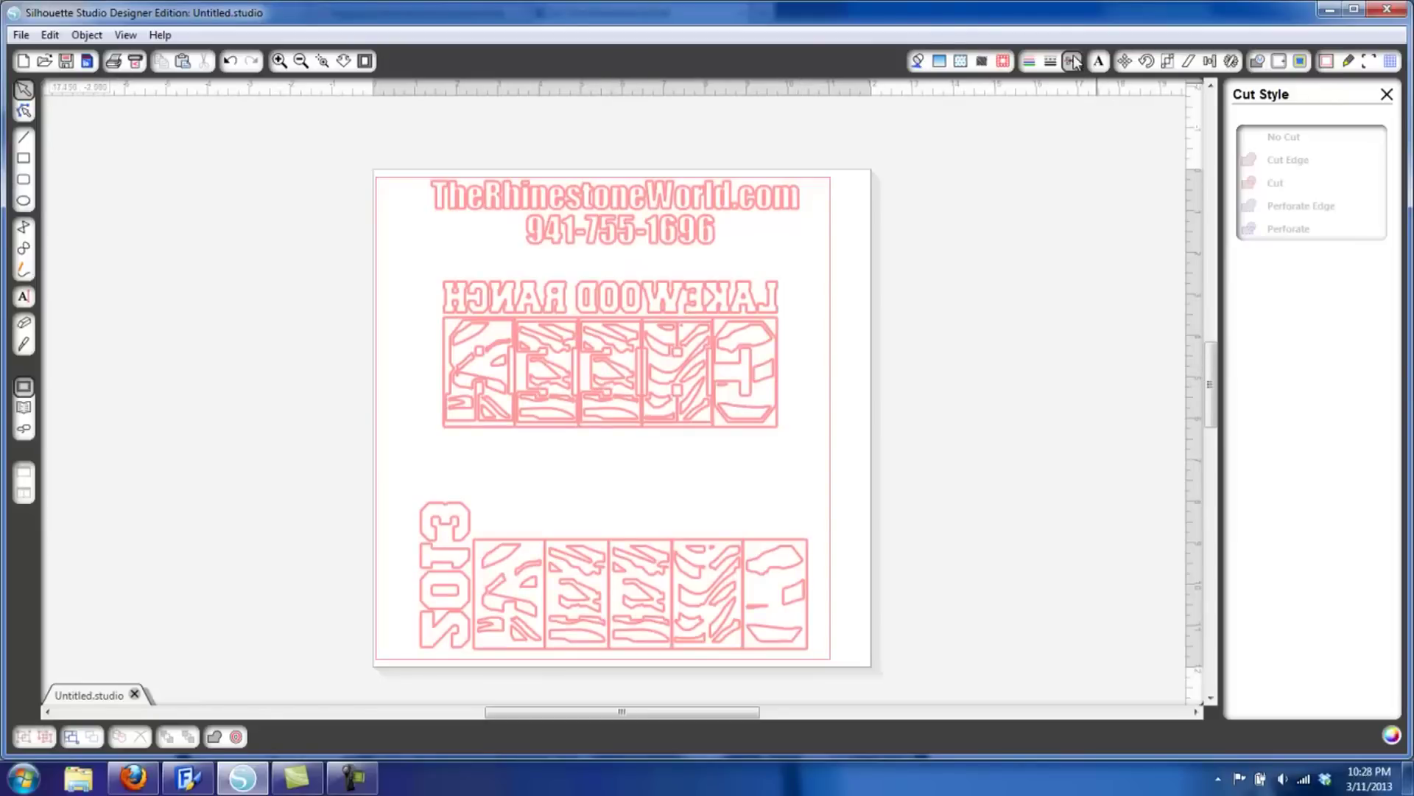
# - Display the page settings to review the page size and cutting mat options
pyautogui.click(1326, 61)
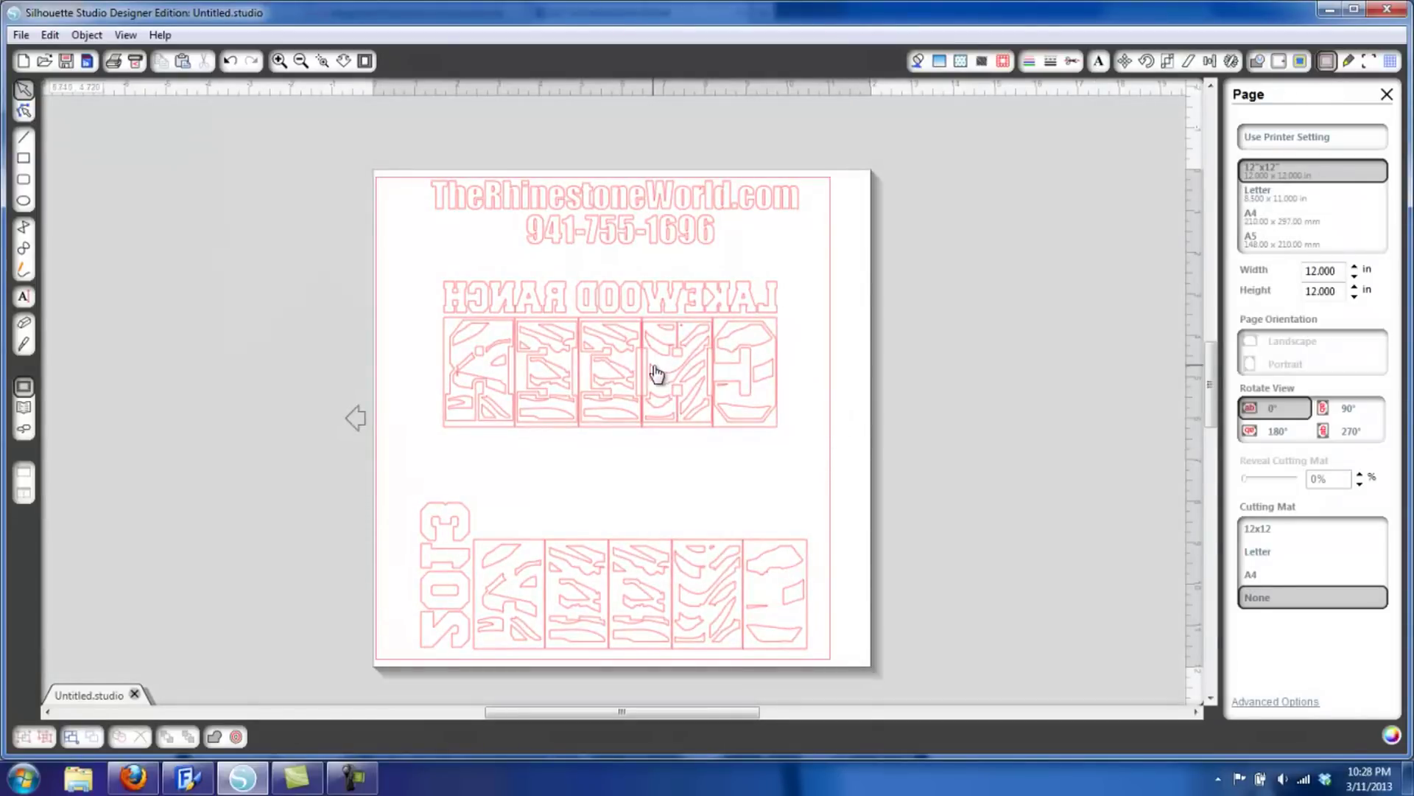
pyautogui.click(595, 210)
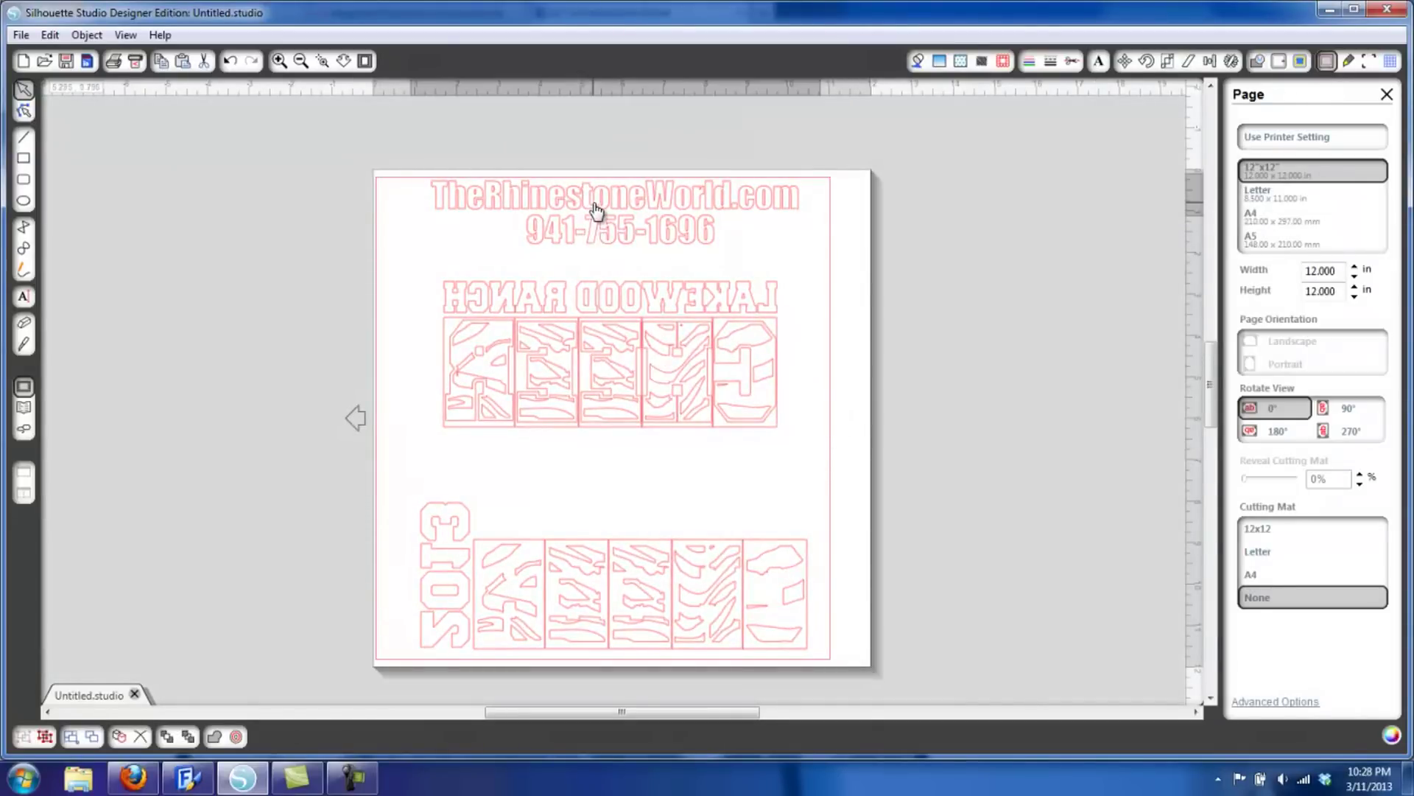
pyautogui.click(807, 339)
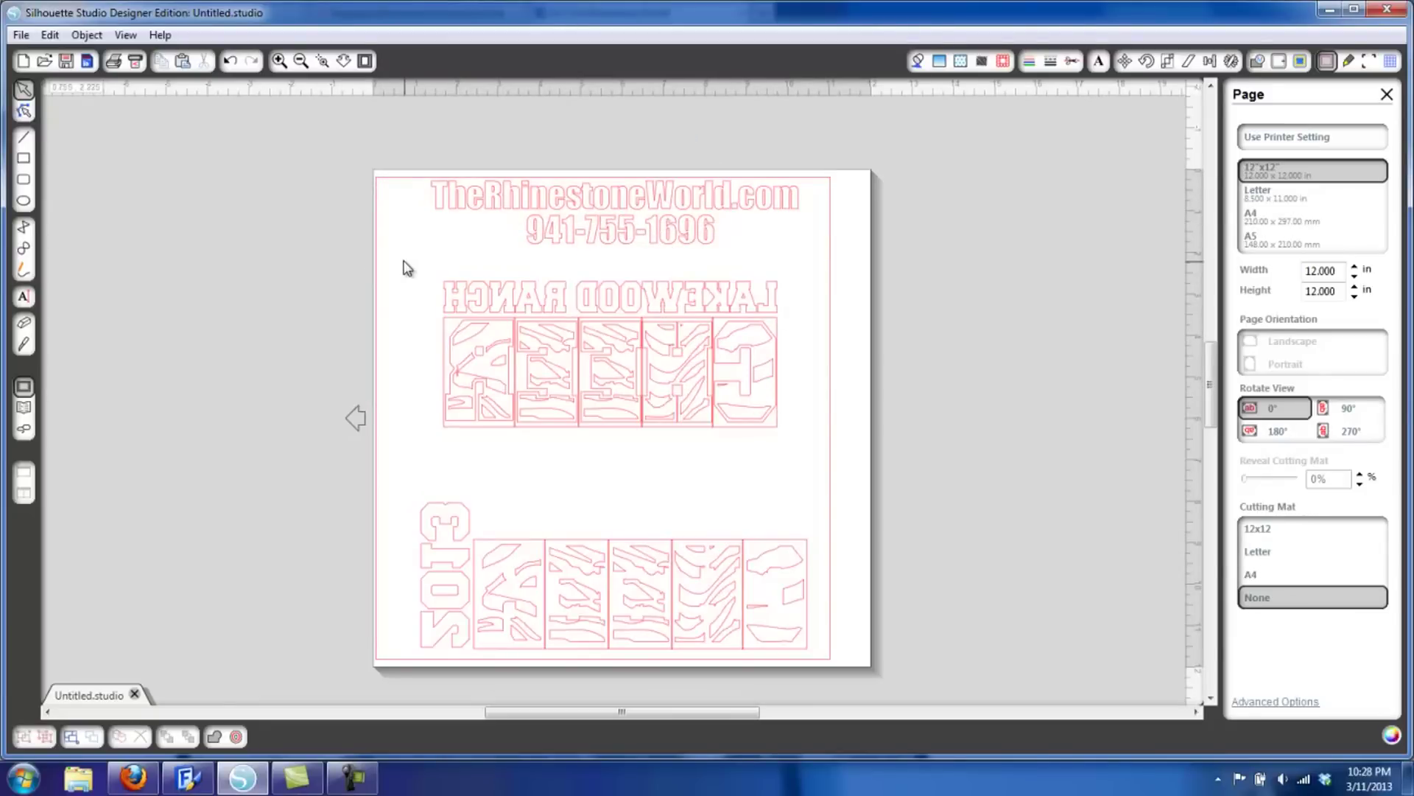
# - Delete all mirrored lettering below the header, including both CHEER blocks, LAKEWOOD RANCH and 2013
pyautogui.moveTo(390, 265); pyautogui.dragTo(860, 677)
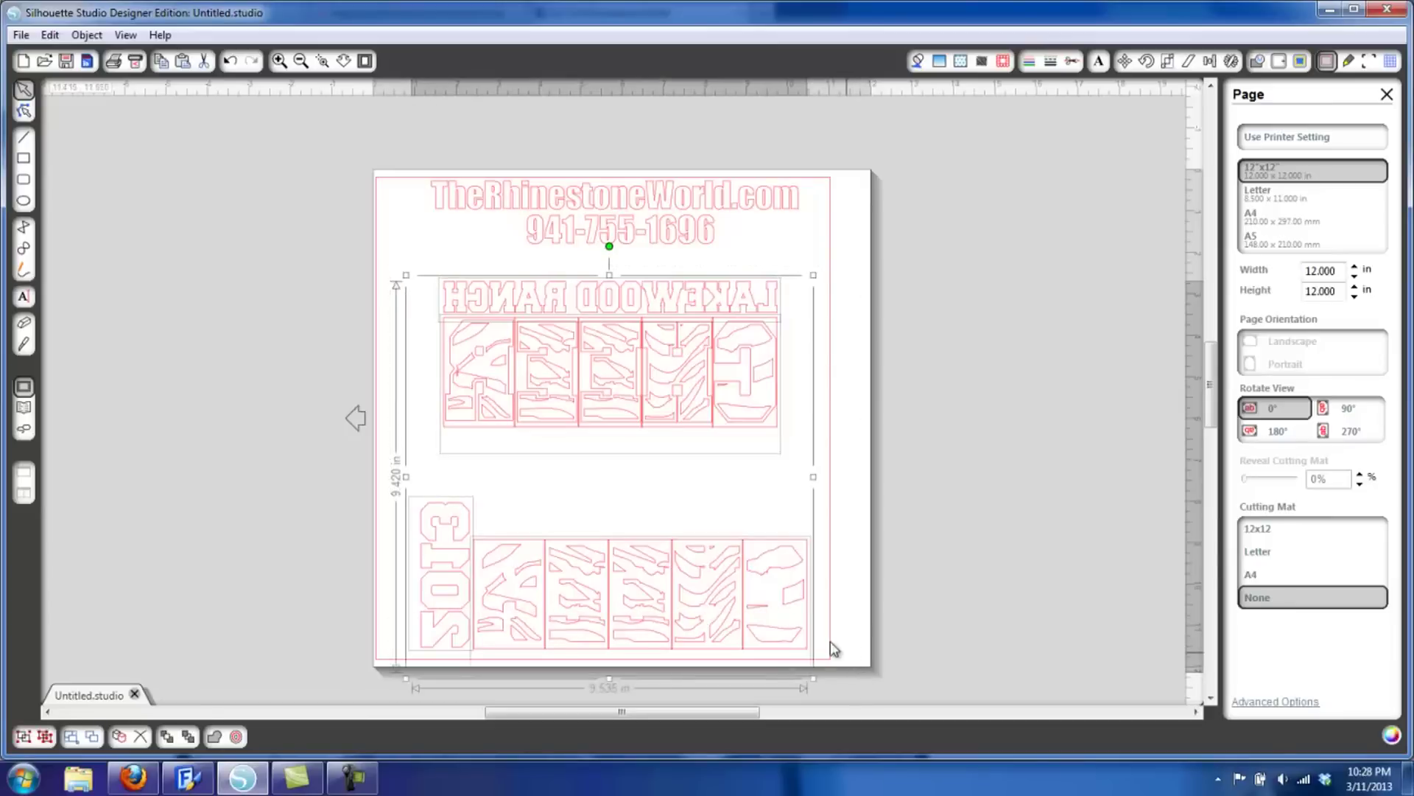
pyautogui.press('Delete')
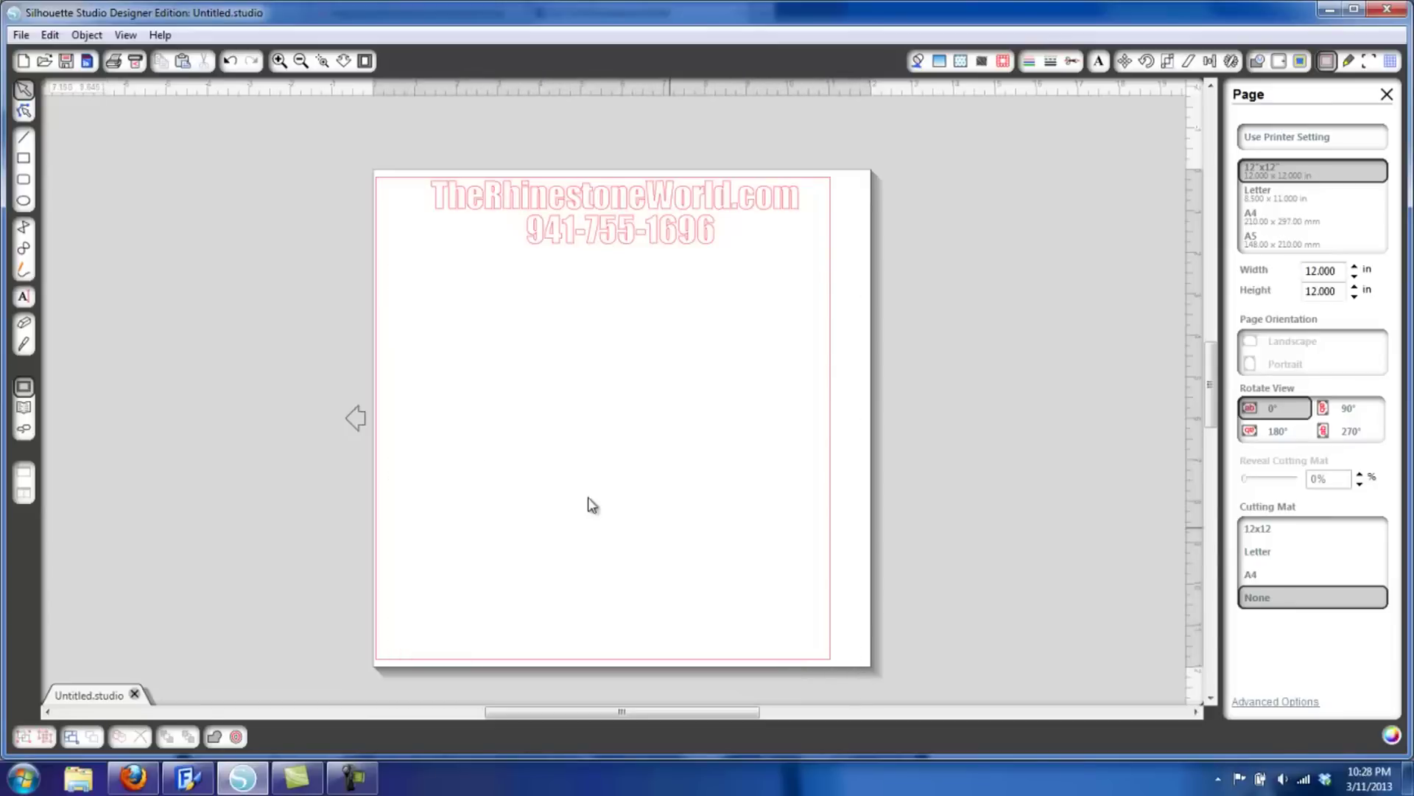
# - Add the text abc in the TRW Zebra Block HTV font at 60 pt on the upper-left part of the page
pyautogui.click(24, 297)
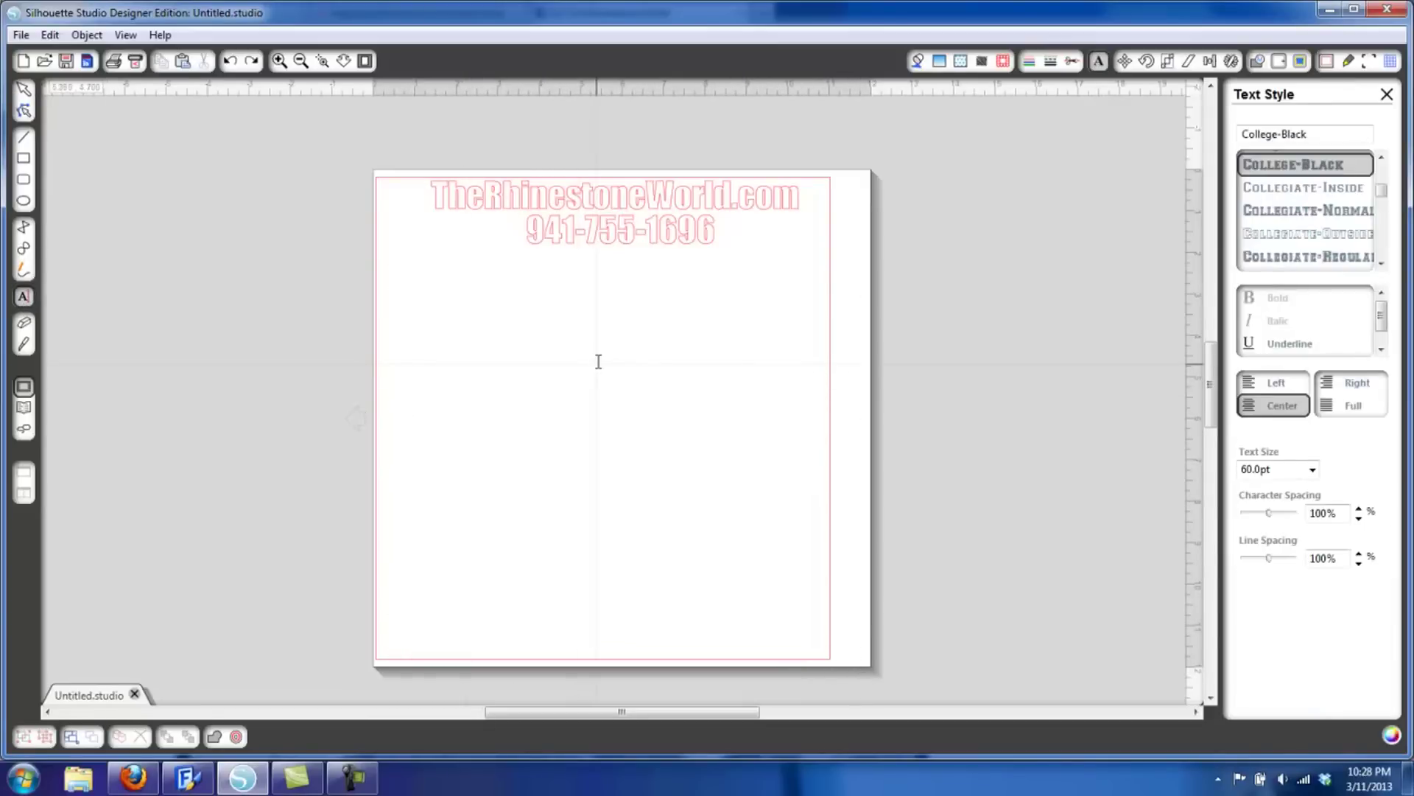
pyautogui.click(1316, 136)
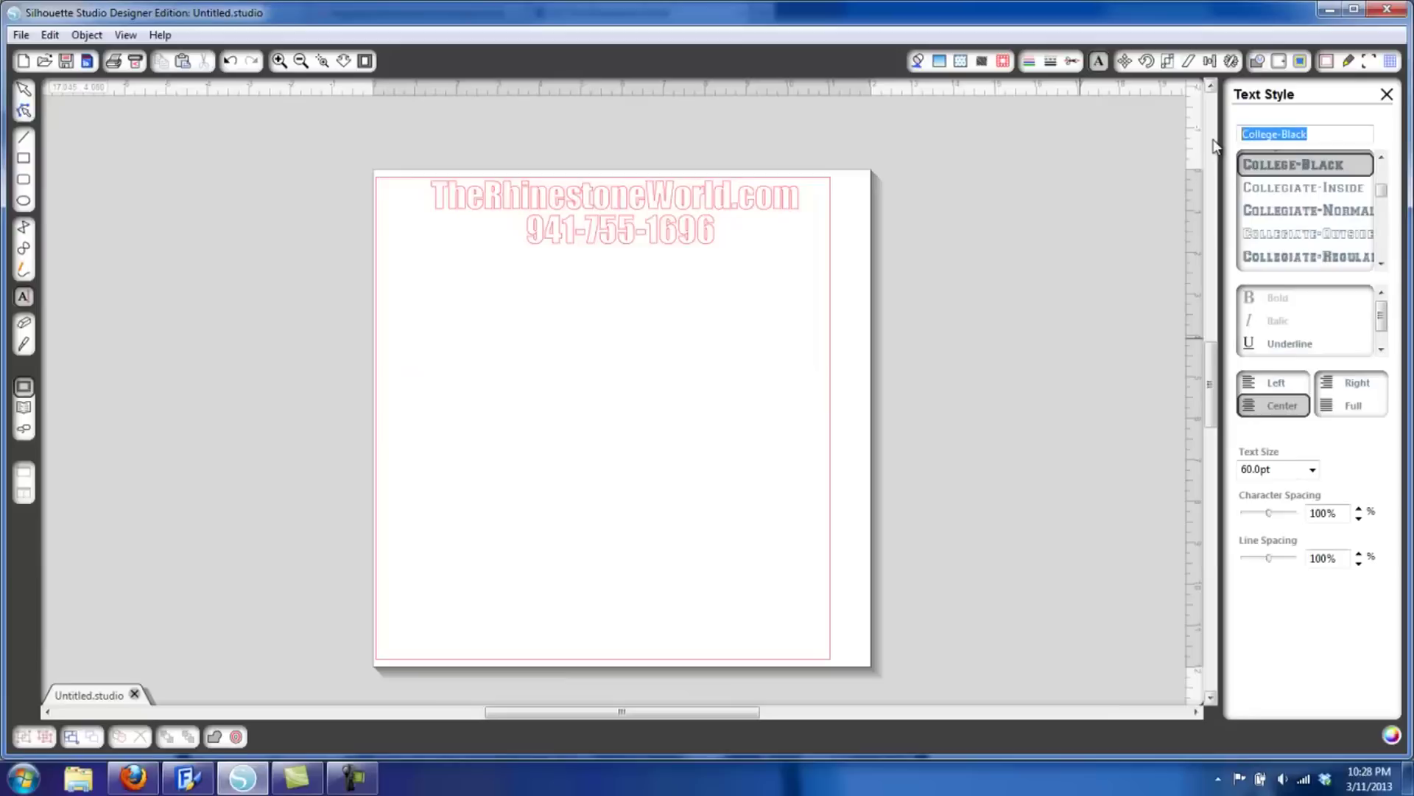
pyautogui.write('trw zebra Block HTV')
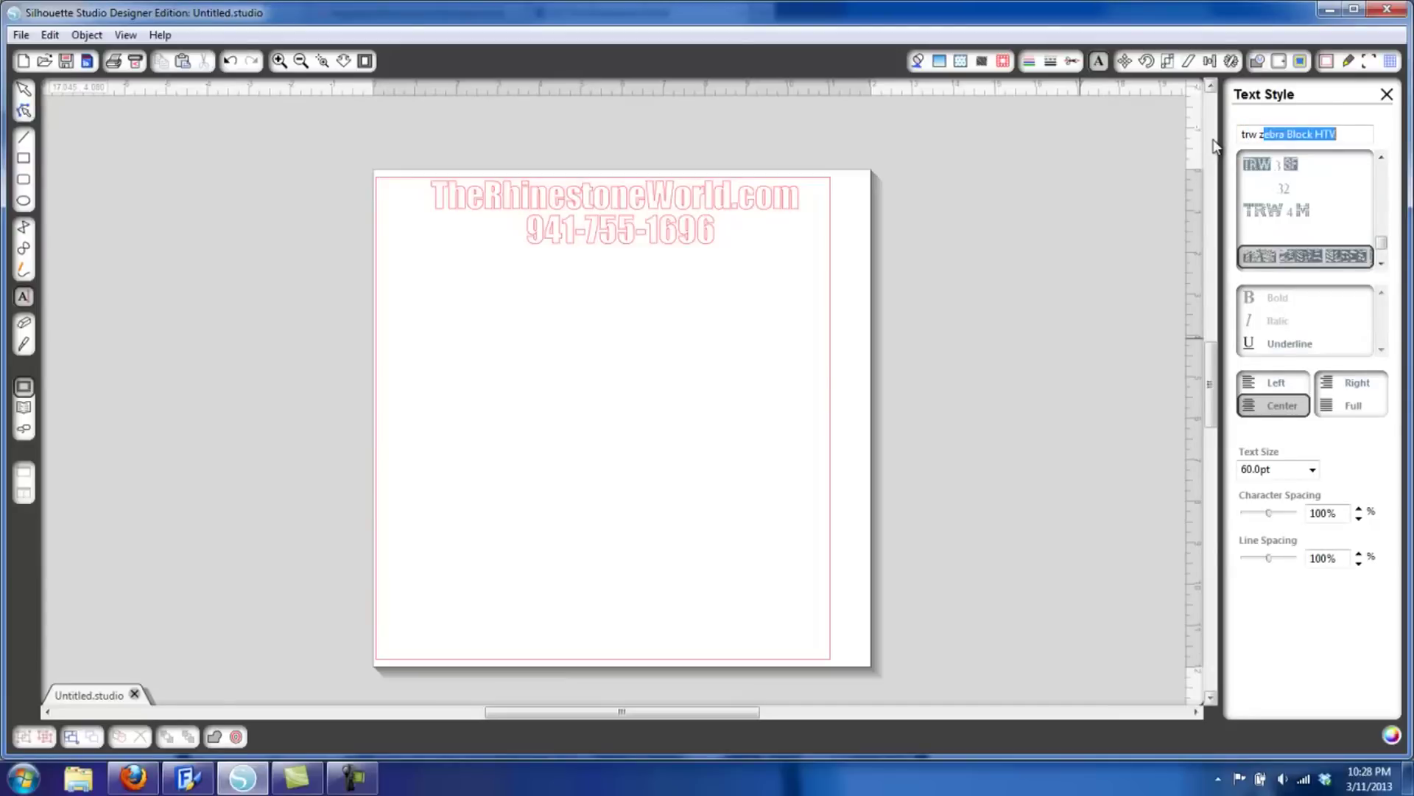
pyautogui.click(1329, 258)
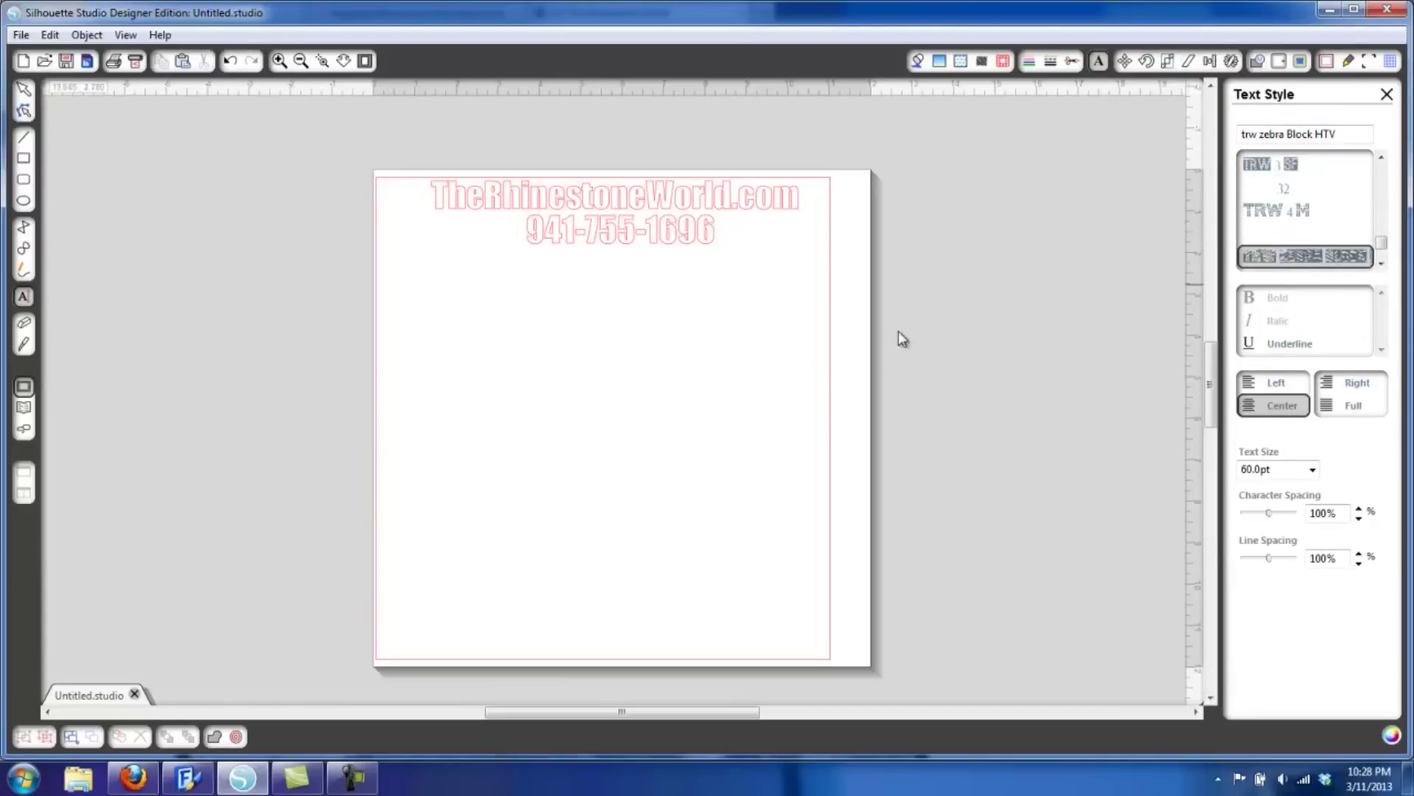
pyautogui.click(473, 379)
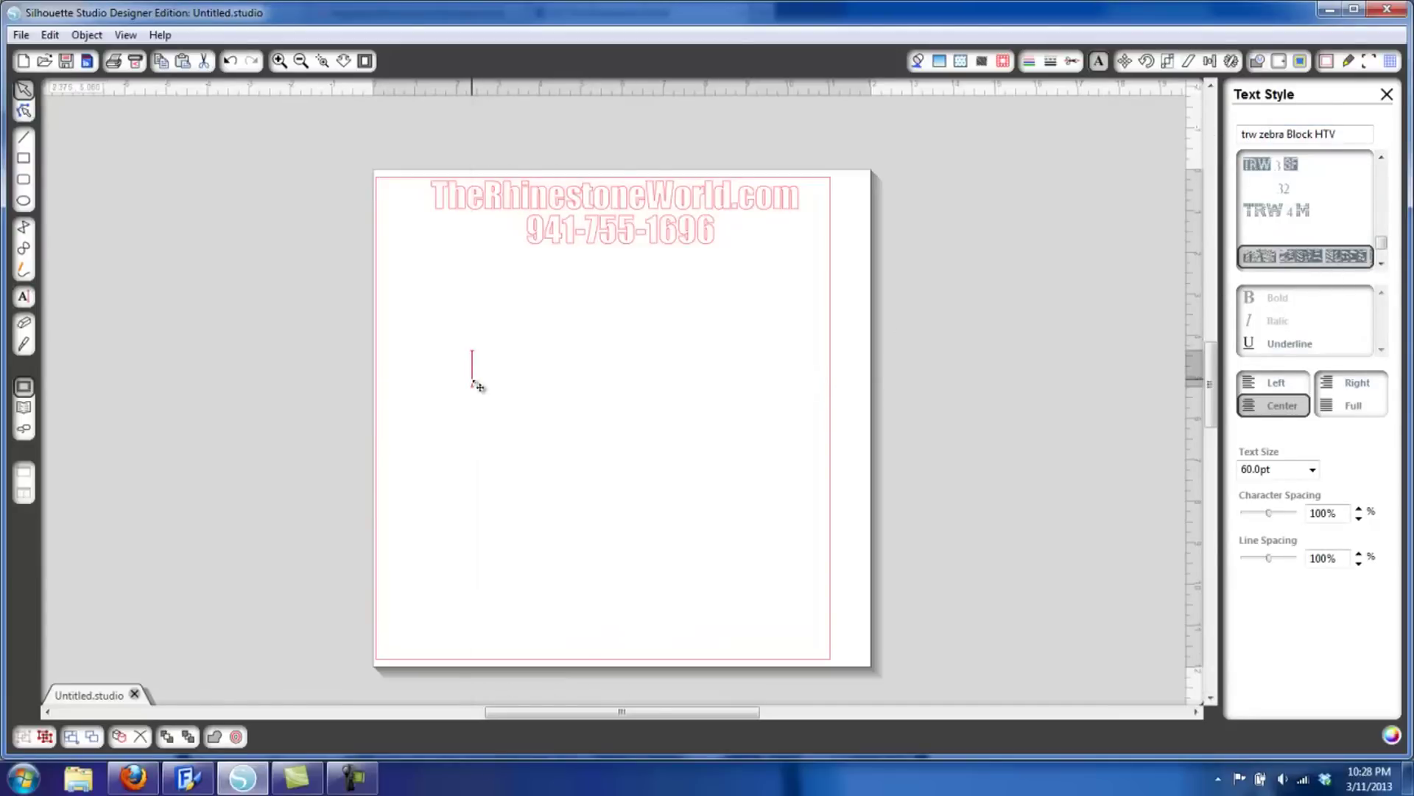
pyautogui.write('abc')
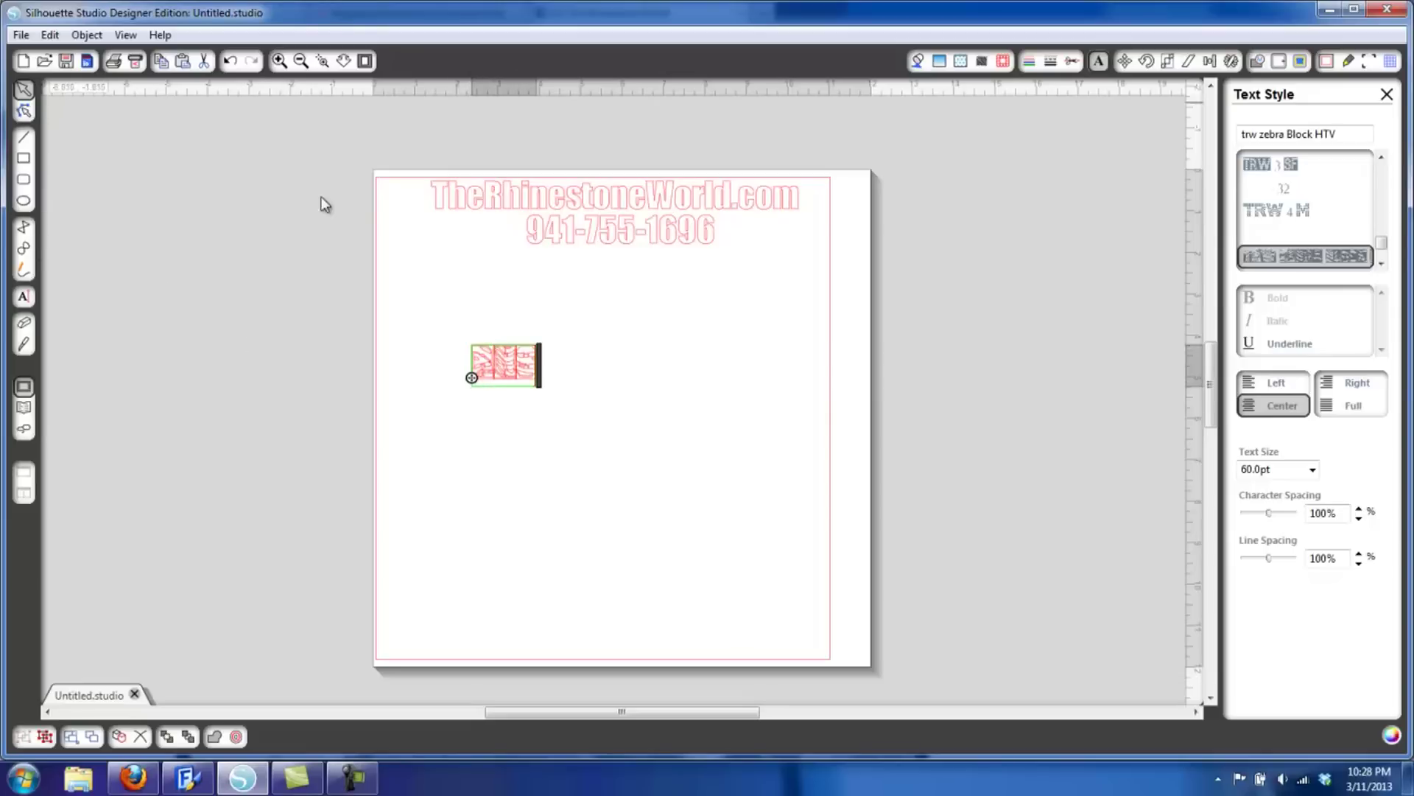
# - Enlarge and widen the abc text to about 8.8 in wide and 4.9 in high
pyautogui.click(530, 385)
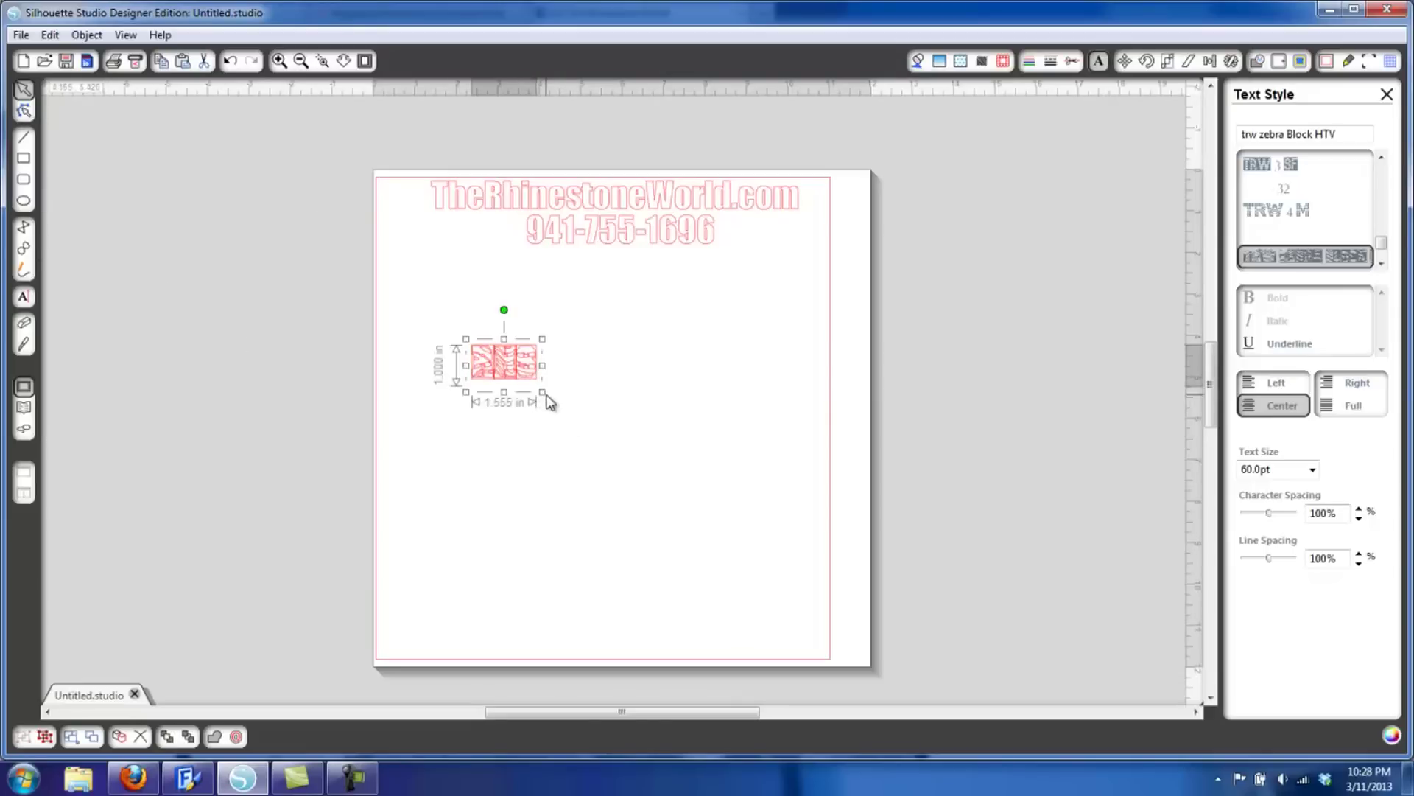
pyautogui.moveTo(542, 392); pyautogui.dragTo(748, 478)
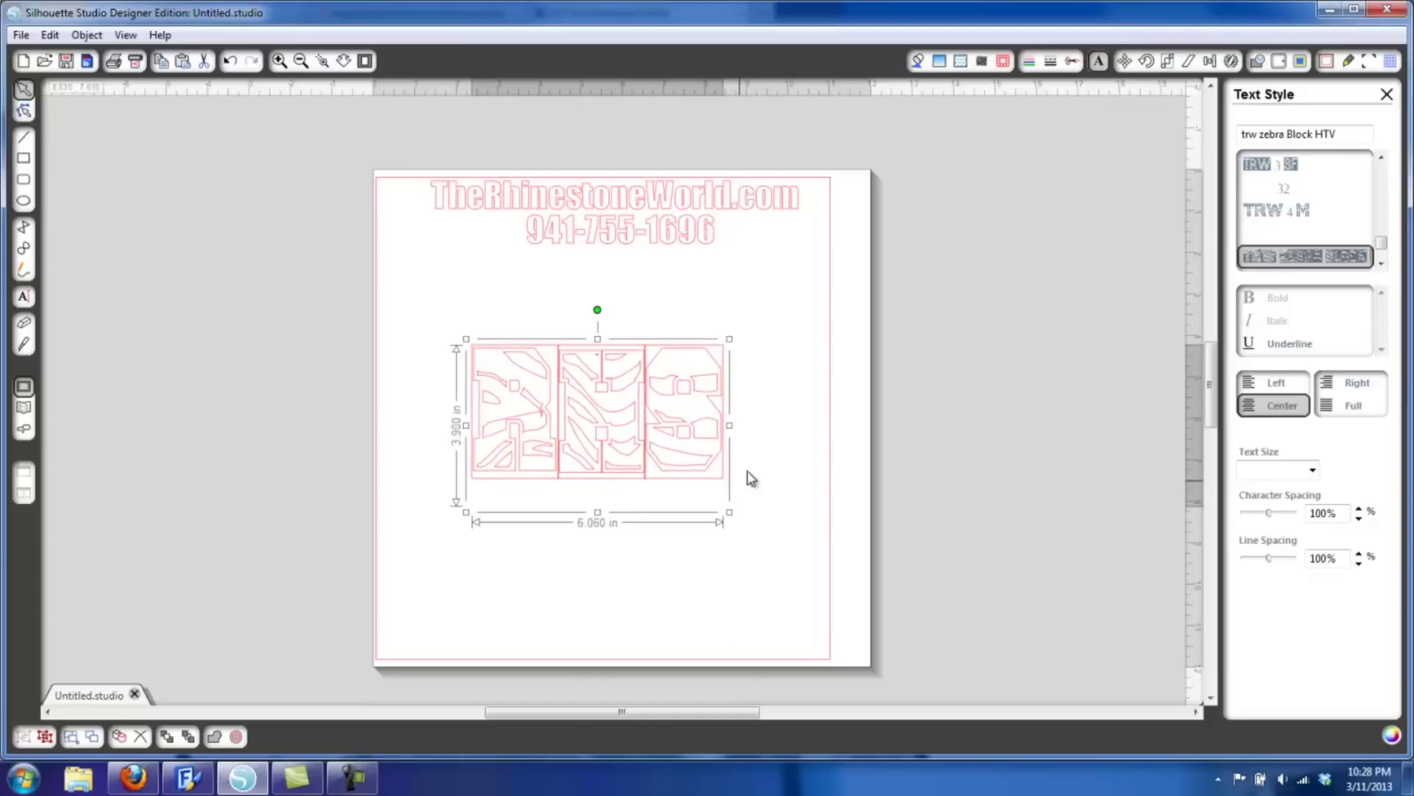
pyautogui.moveTo(730, 425); pyautogui.dragTo(769, 425)
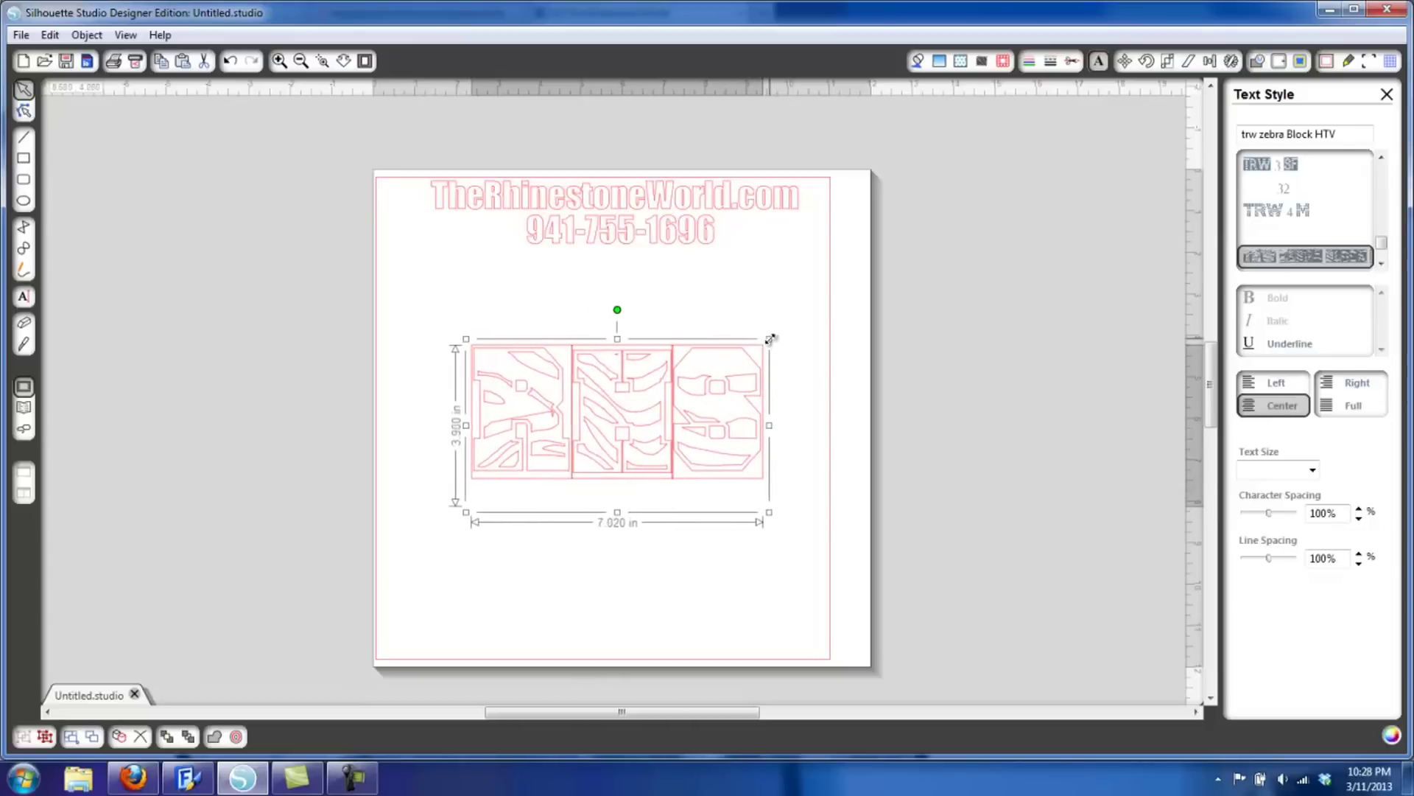
pyautogui.moveTo(770, 339); pyautogui.dragTo(844, 297)
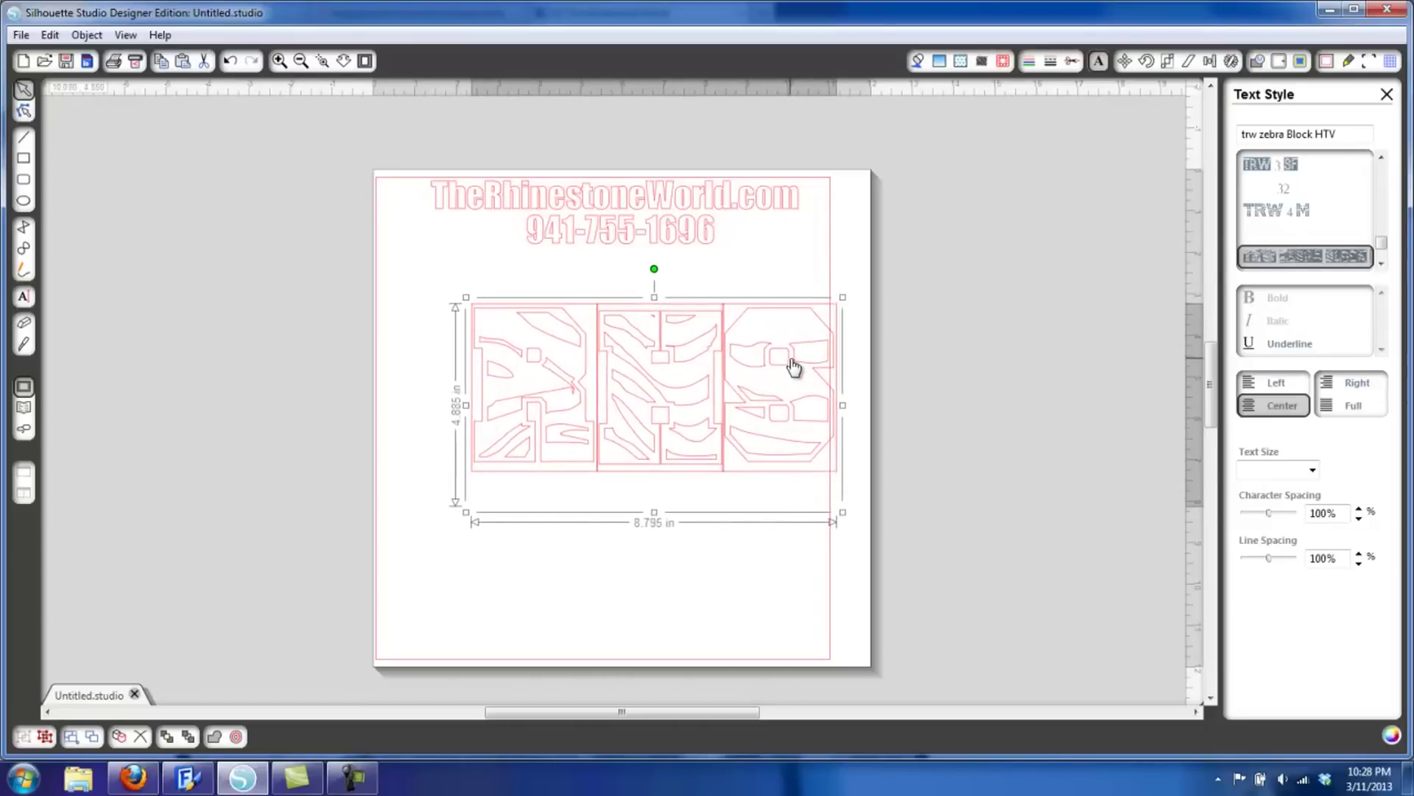
# - Move the zebra lettering up beneath the header and add CLASS OF 2013 in College-Black at 60 pt below it
pyautogui.moveTo(794, 367); pyautogui.dragTo(750, 322)
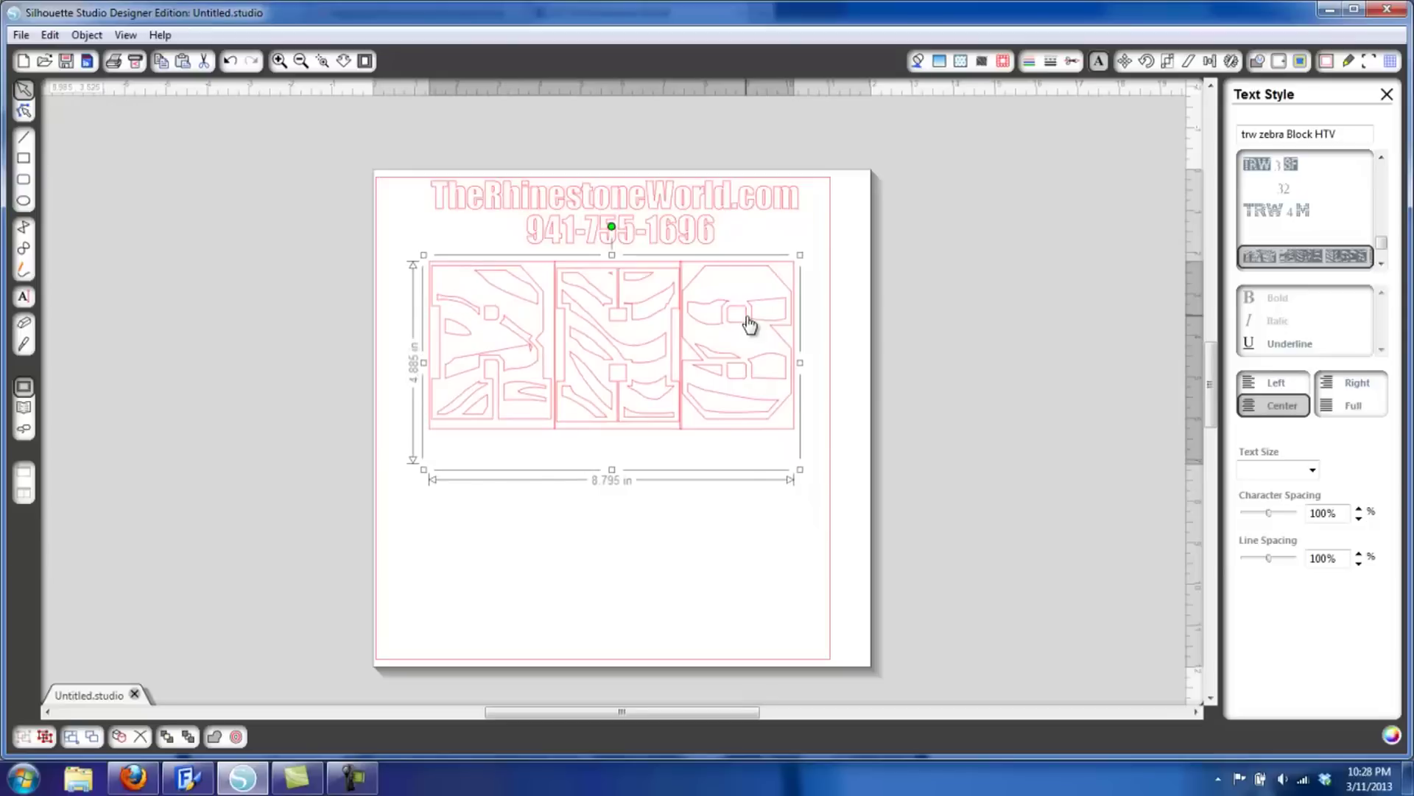
pyautogui.click(475, 579)
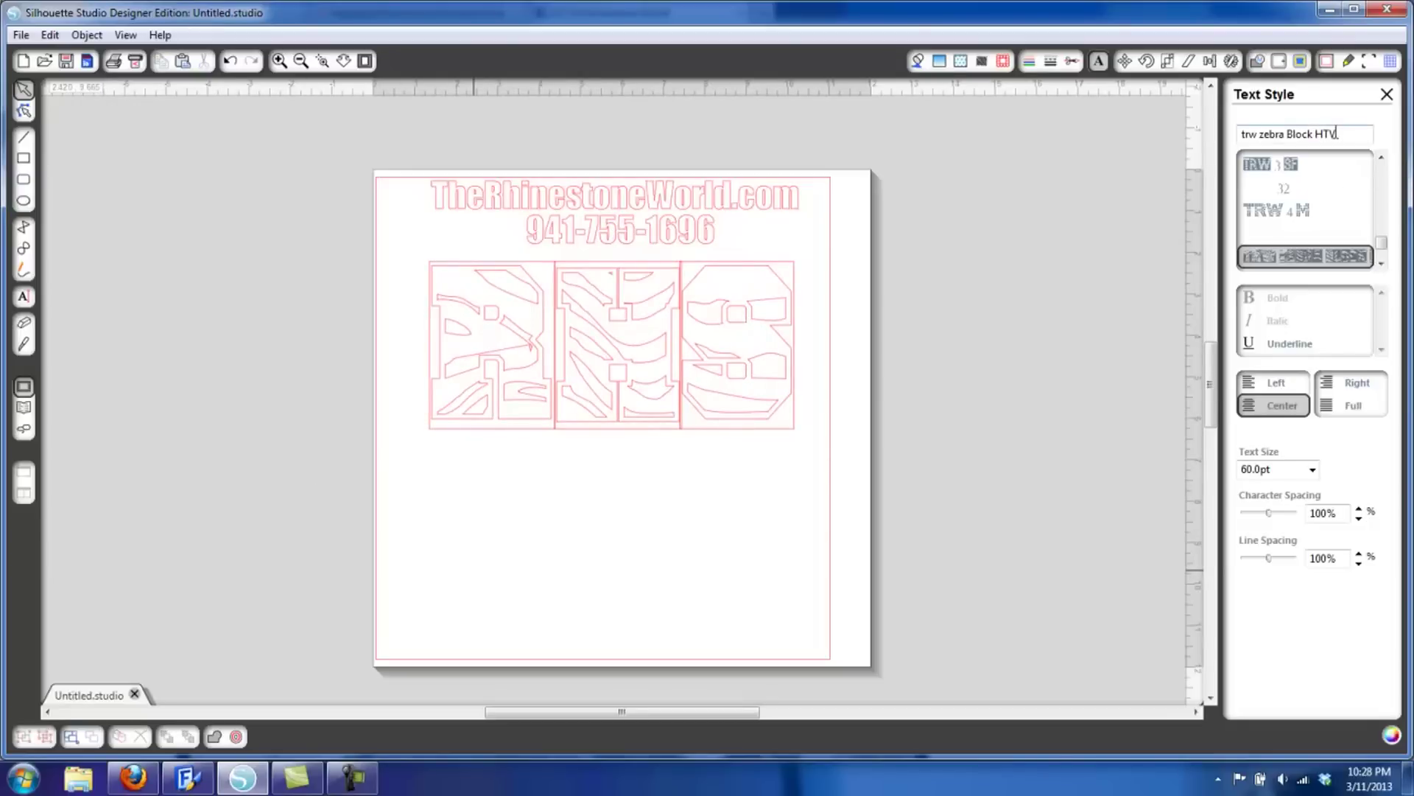
pyautogui.moveTo(1338, 134); pyautogui.dragTo(1148, 134)
pyautogui.write('COLLege-Black')
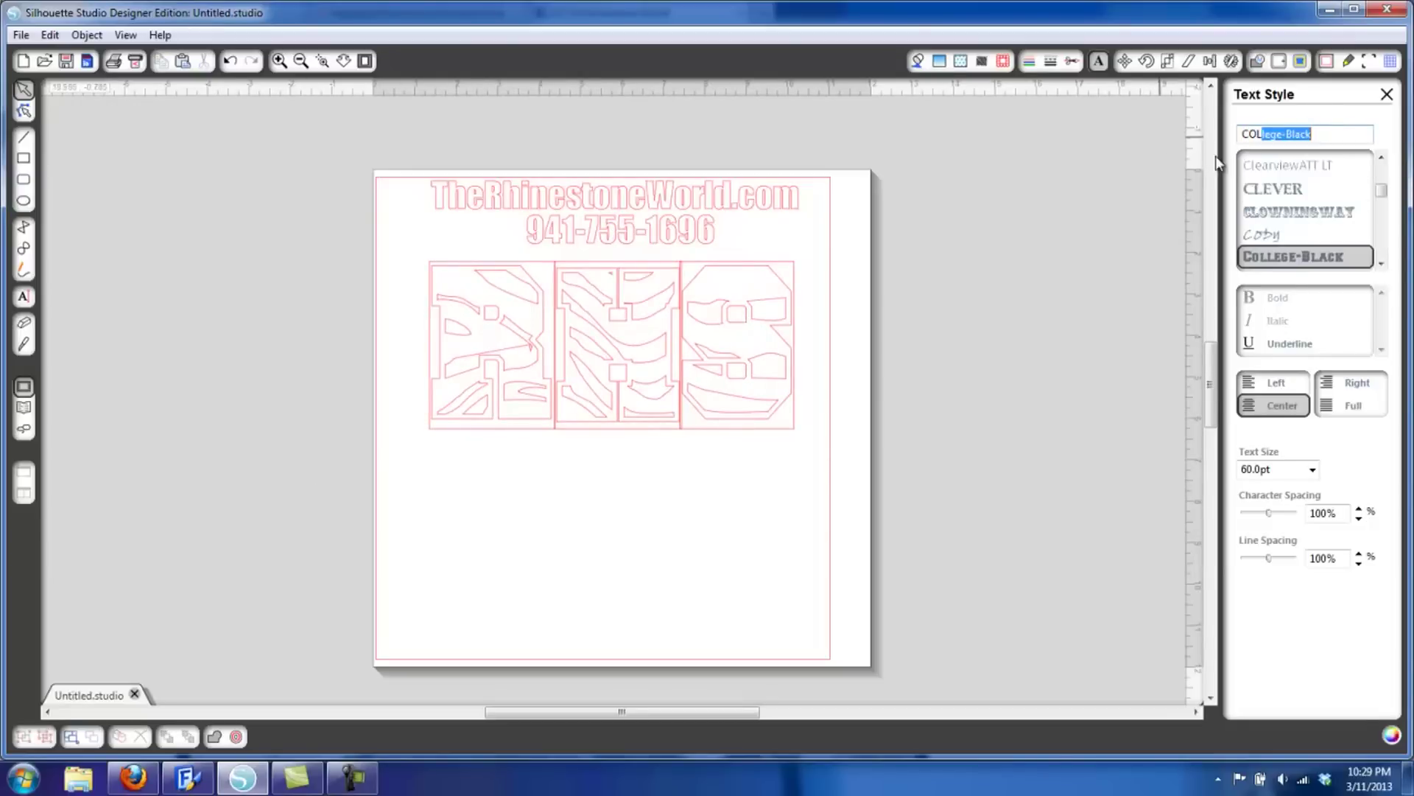
pyautogui.click(1302, 255)
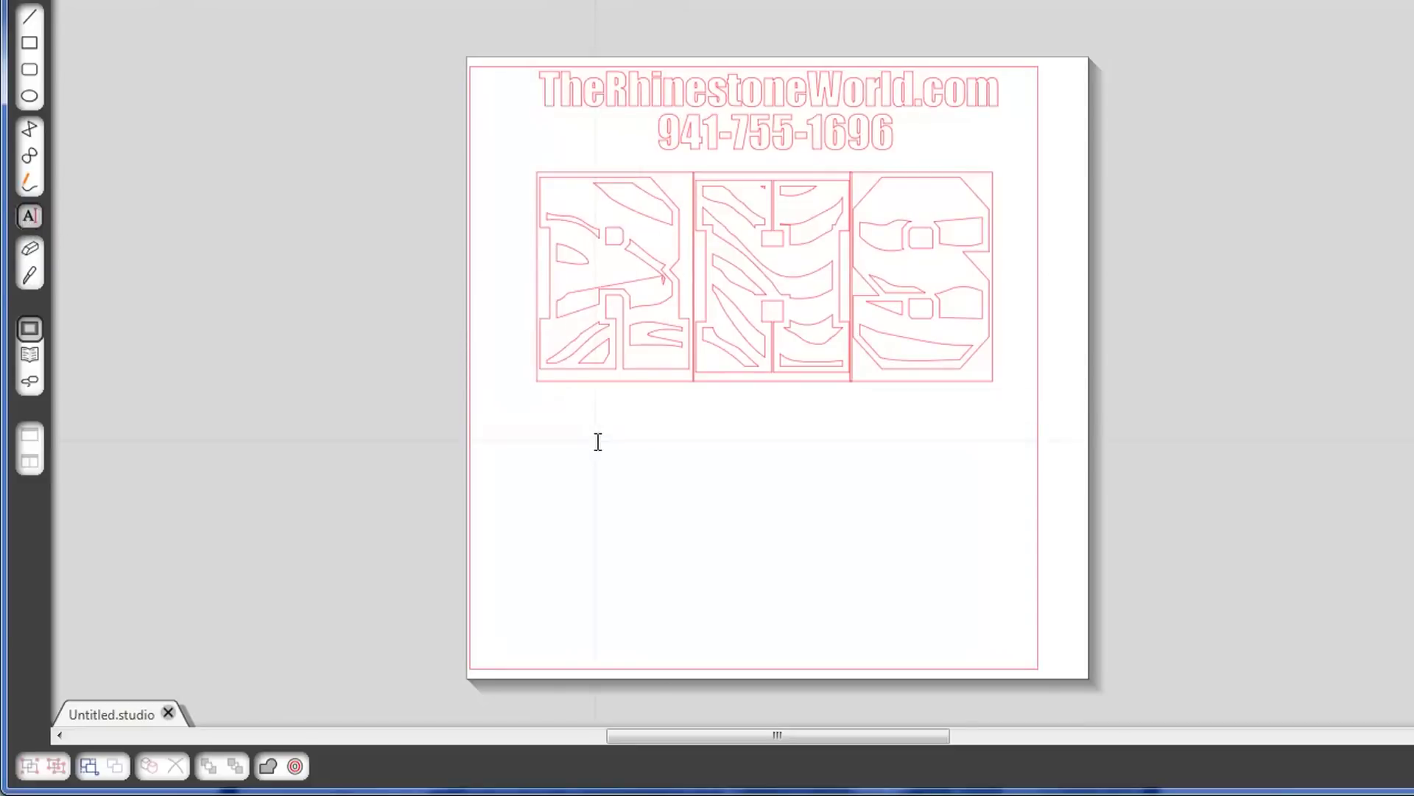
pyautogui.click(598, 441)
pyautogui.write('CLASS')
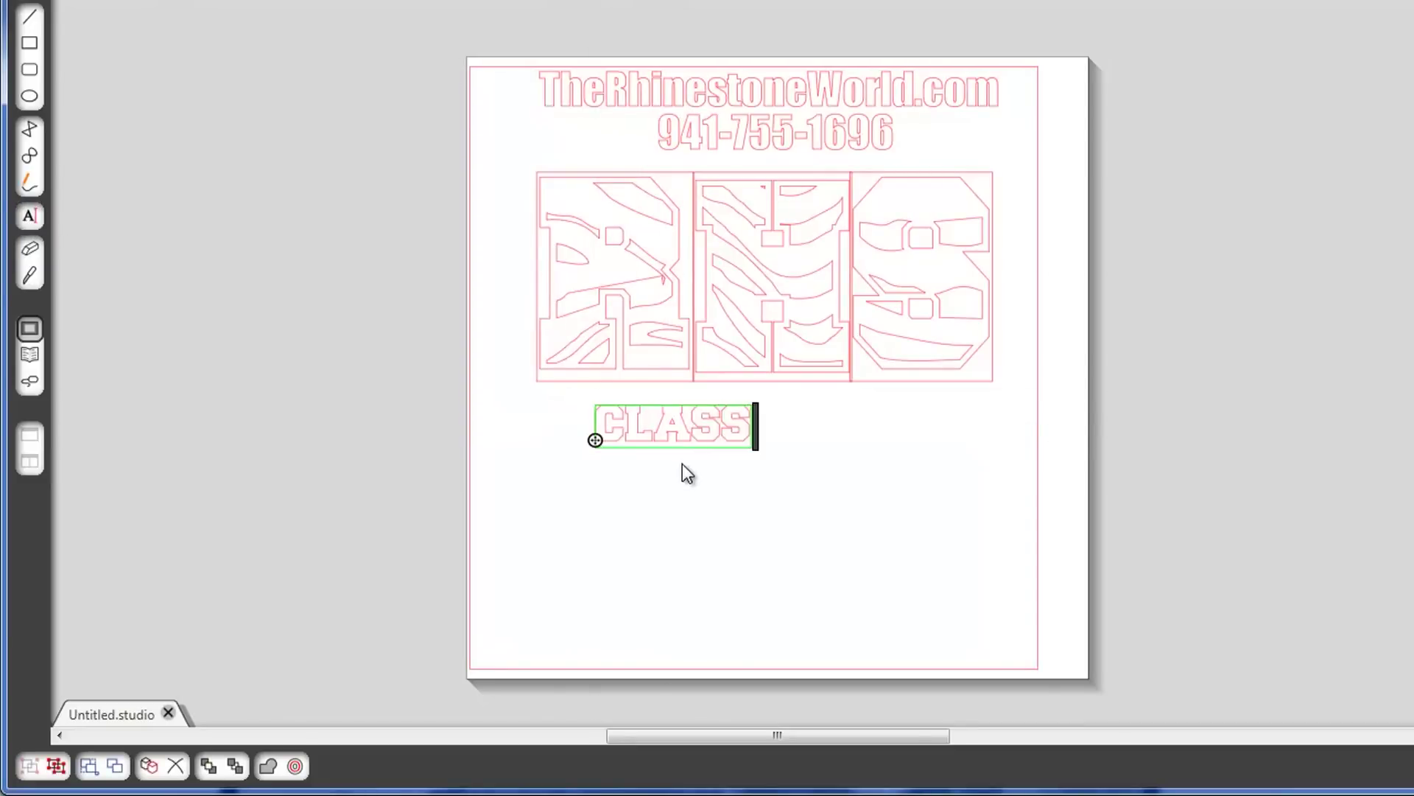
pyautogui.write(' OF 20')
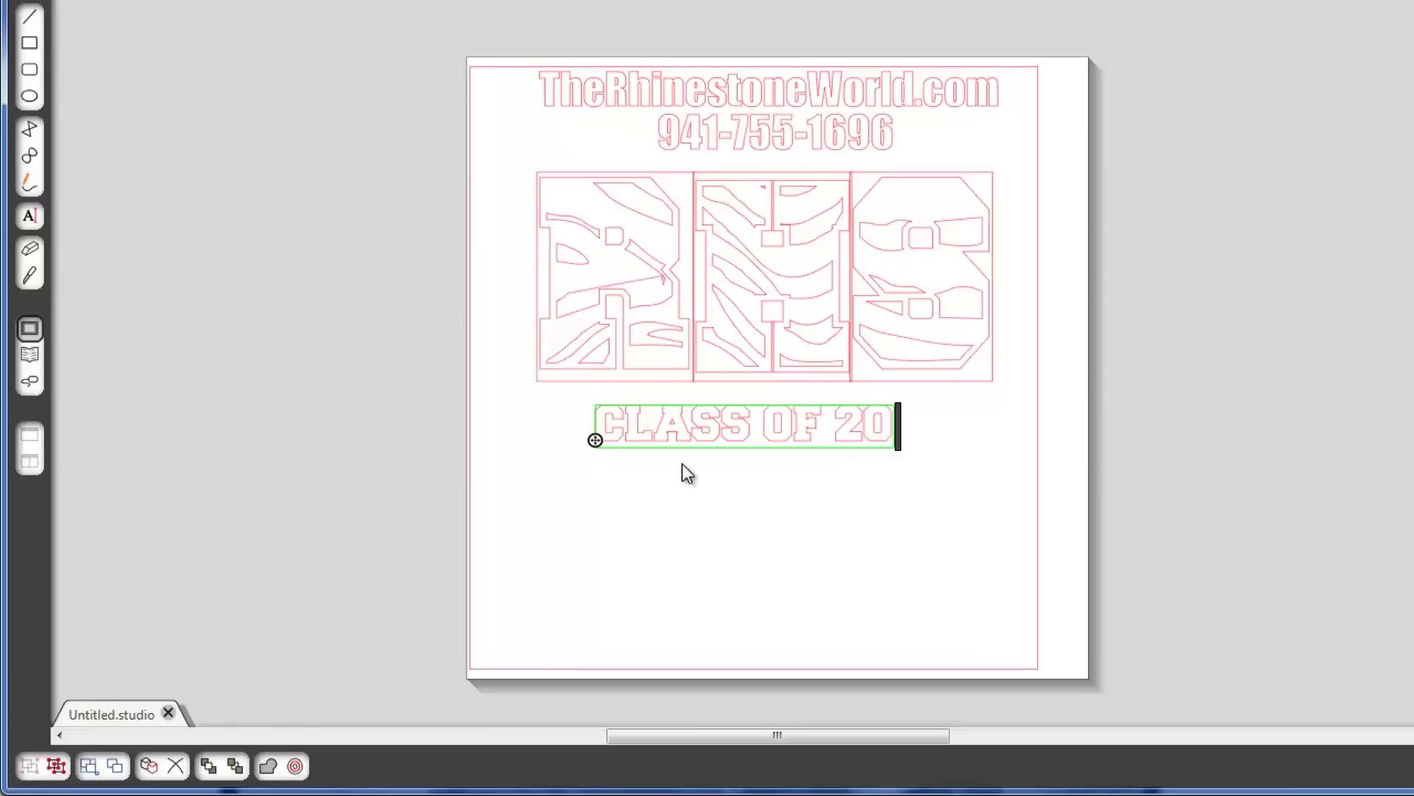
pyautogui.write('13')
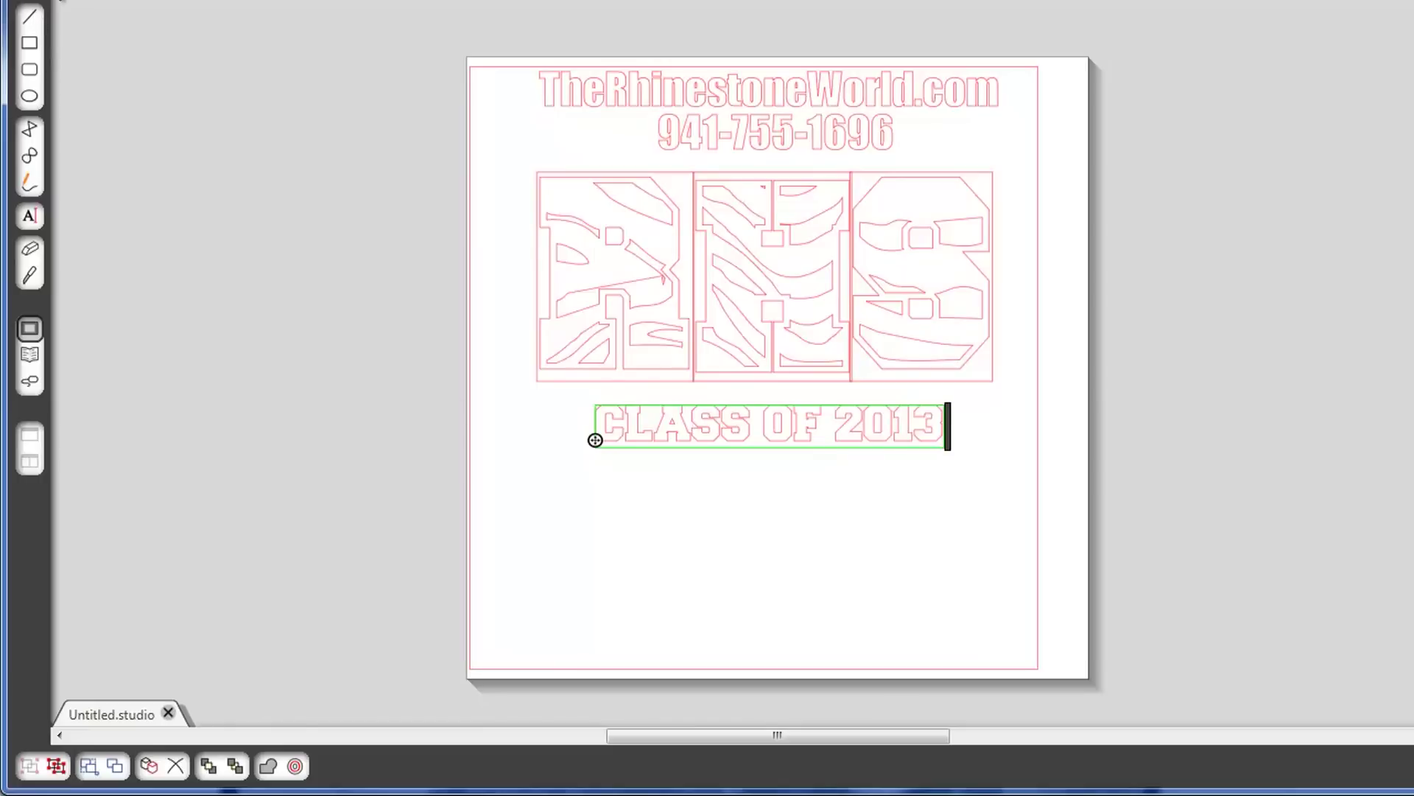
pyautogui.click(675, 511)
# - Align CLASS OF 2013 directly under the zebra lettering's left edge and enlarge it to about 8.8 in wide
pyautogui.moveTo(698, 436); pyautogui.dragTo(641, 420)
pyautogui.click(896, 445)
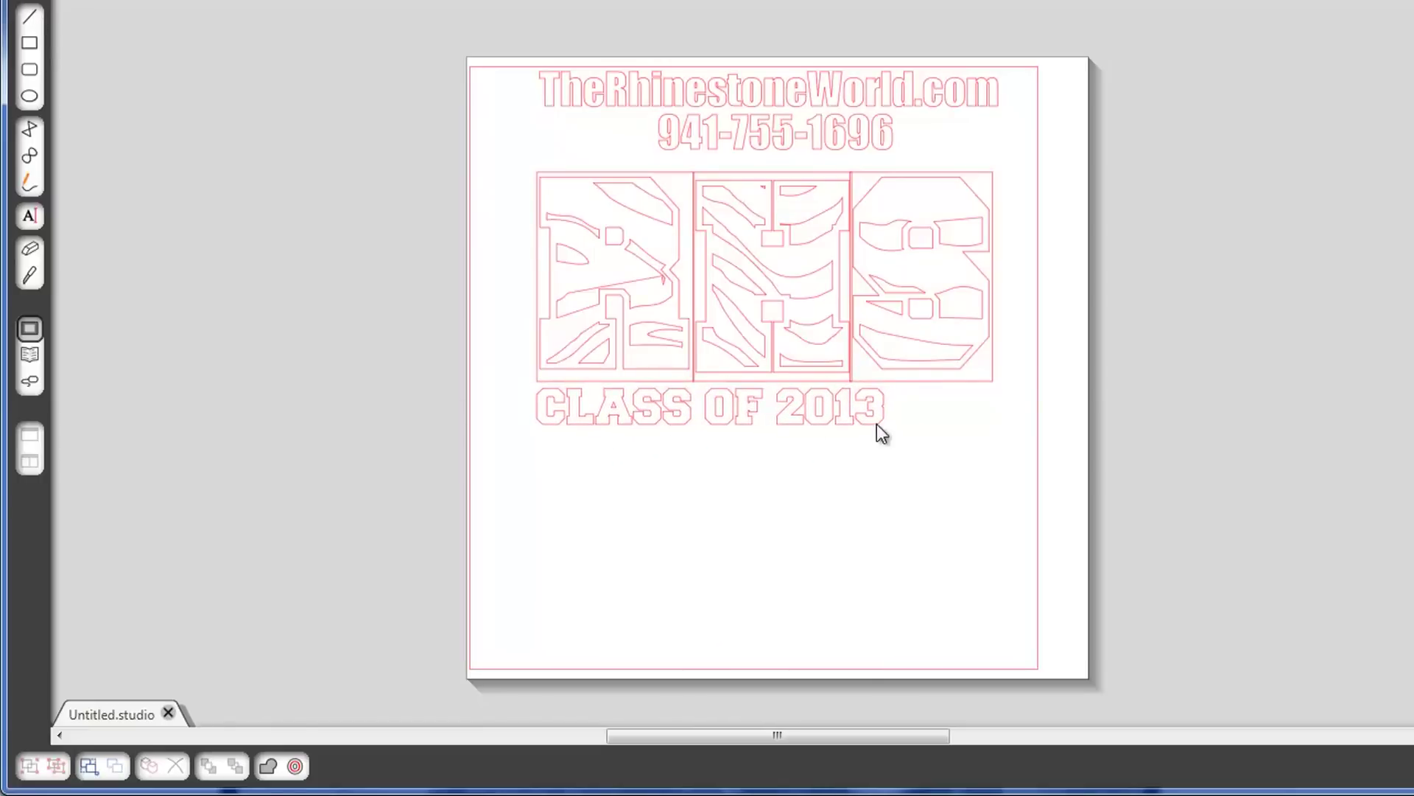
pyautogui.click(881, 433)
pyautogui.moveTo(894, 442); pyautogui.dragTo(999, 482)
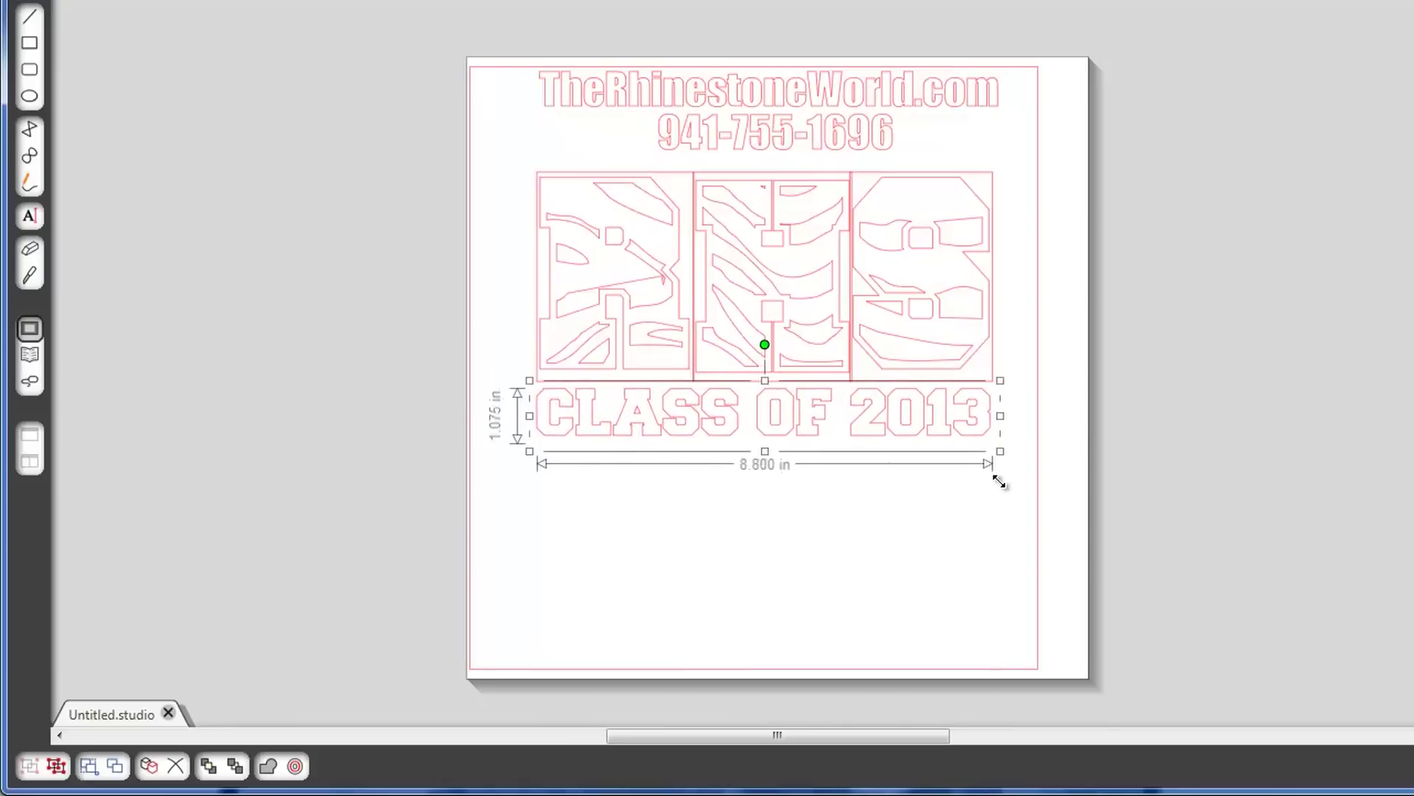
pyautogui.click(887, 473)
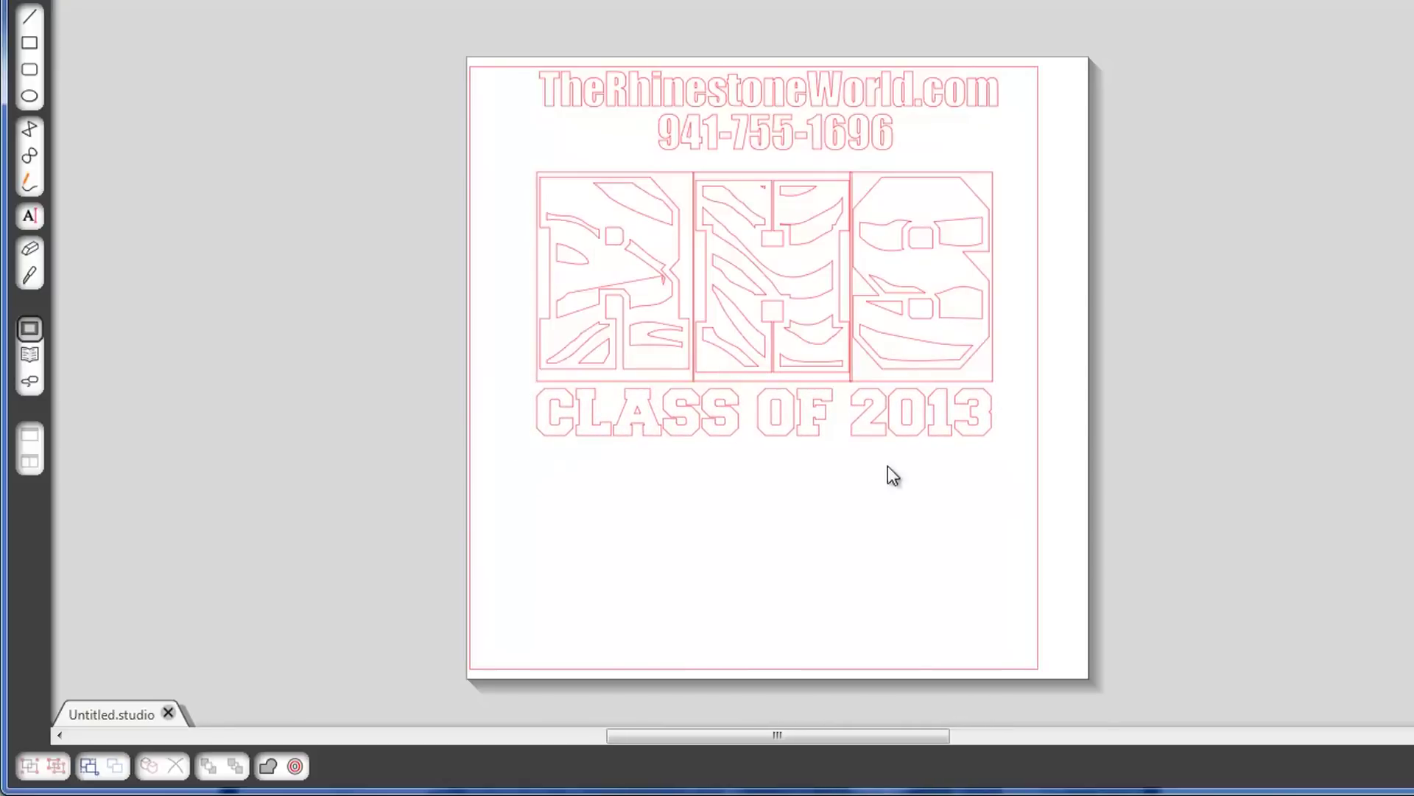
# - Duplicate the large zebra lettering and place the copy beneath CLASS OF 2013
pyautogui.click(838, 333)
pyautogui.hotkey('ctrl', 'c')
pyautogui.click(803, 568)
pyautogui.hotkey('ctrl', 'v')
pyautogui.moveTo(827, 328); pyautogui.dragTo(796, 574)
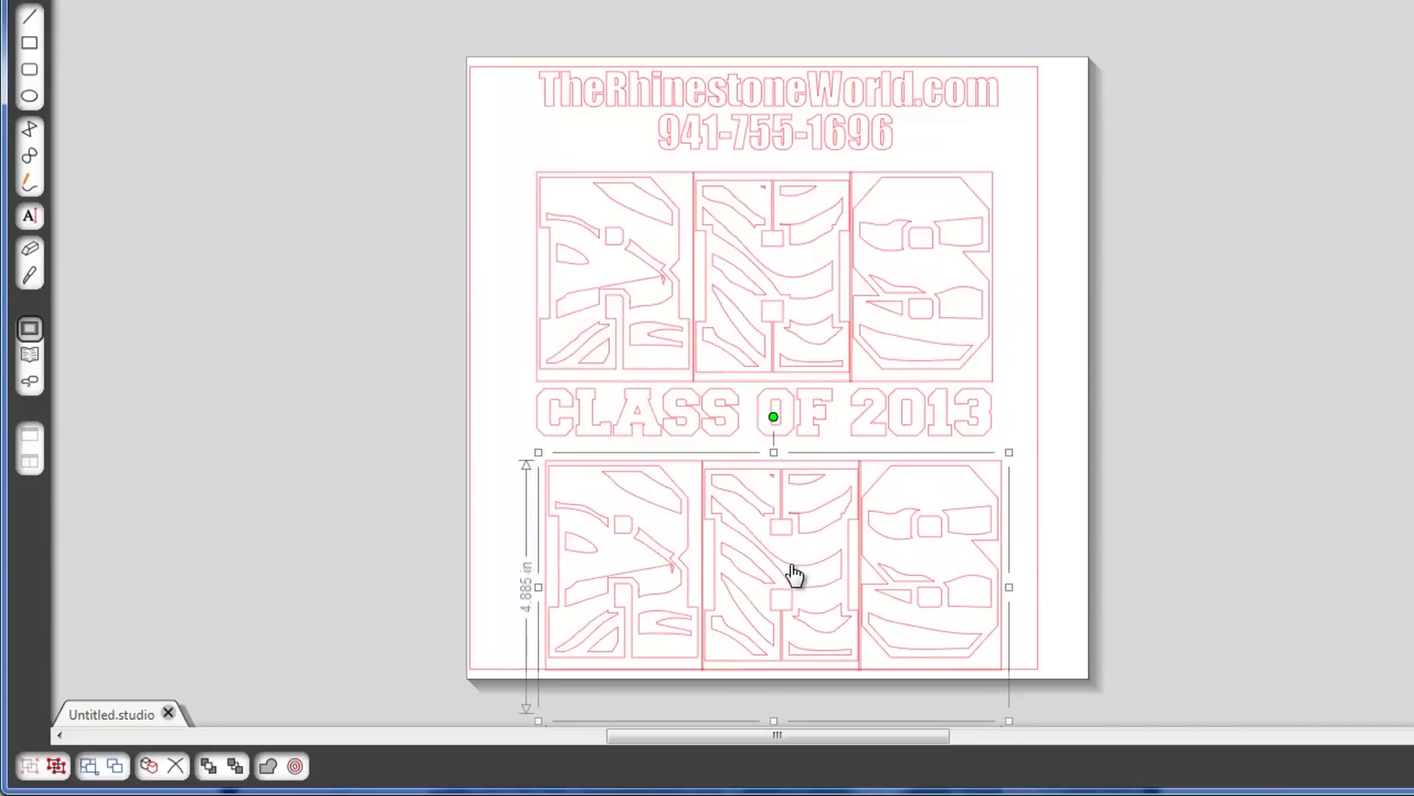
# - Replace the letters of the lower zebra copy with uppercase RHS
pyautogui.doubleClick(900, 549)
pyautogui.press('BackSpace')
pyautogui.press('BackSpace')
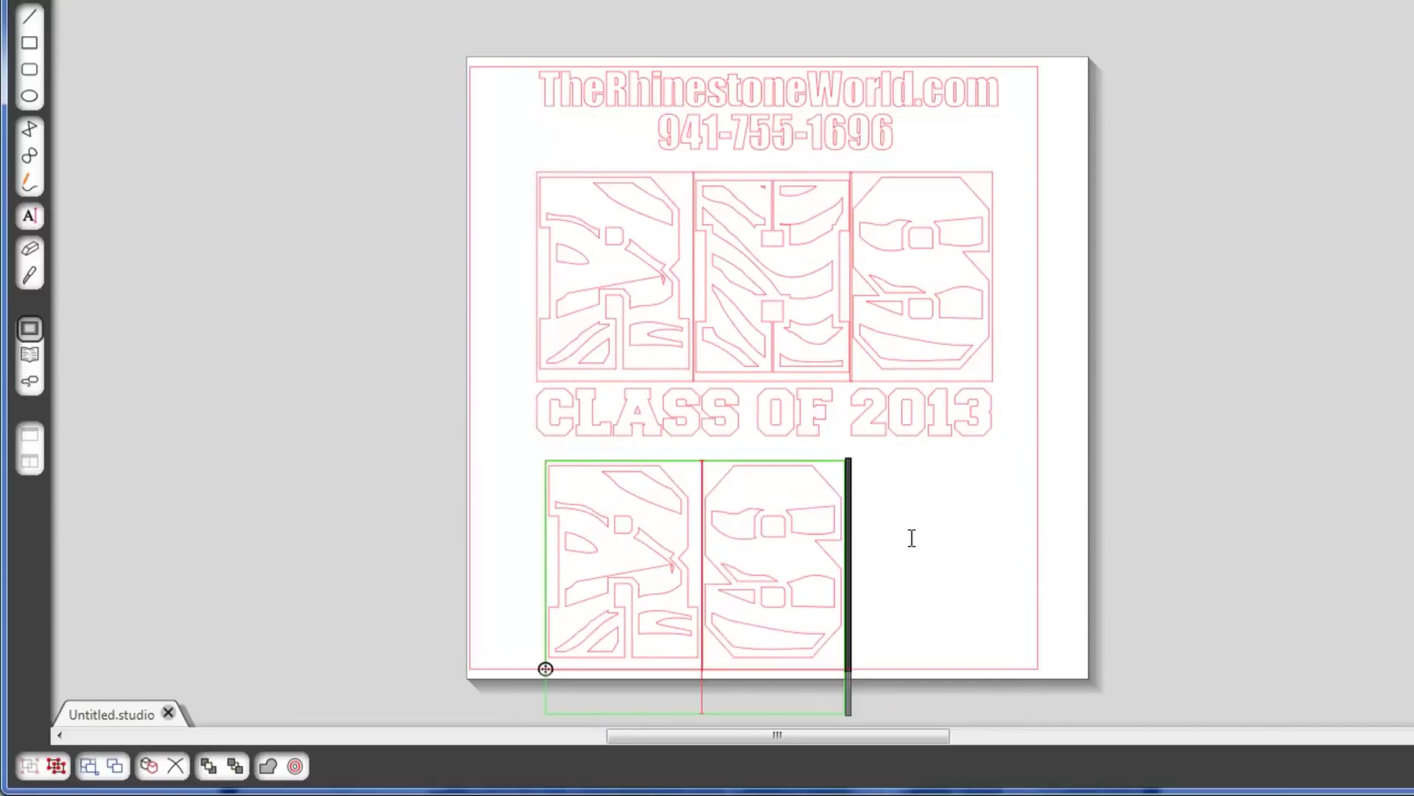
pyautogui.press('BackSpace')
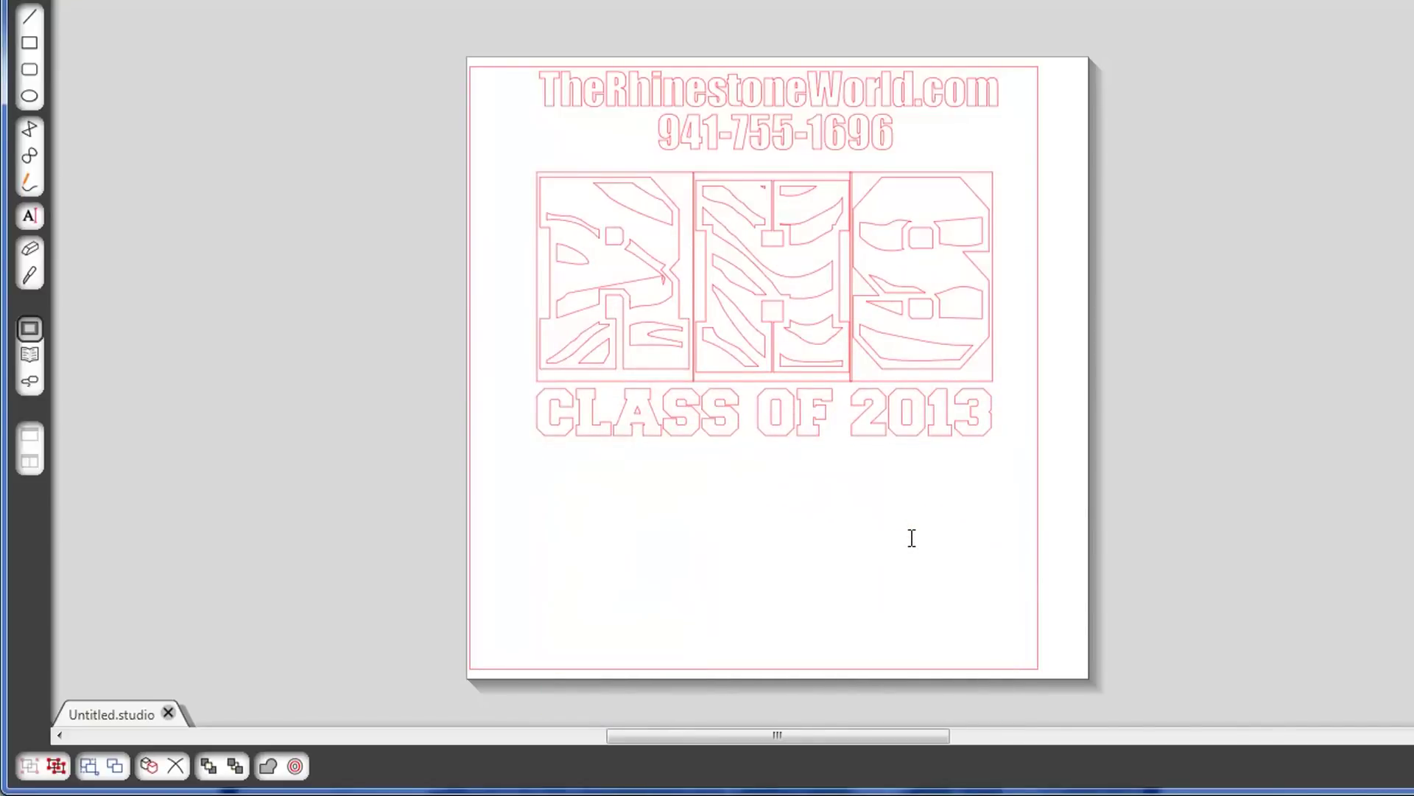
pyautogui.write('RHS')
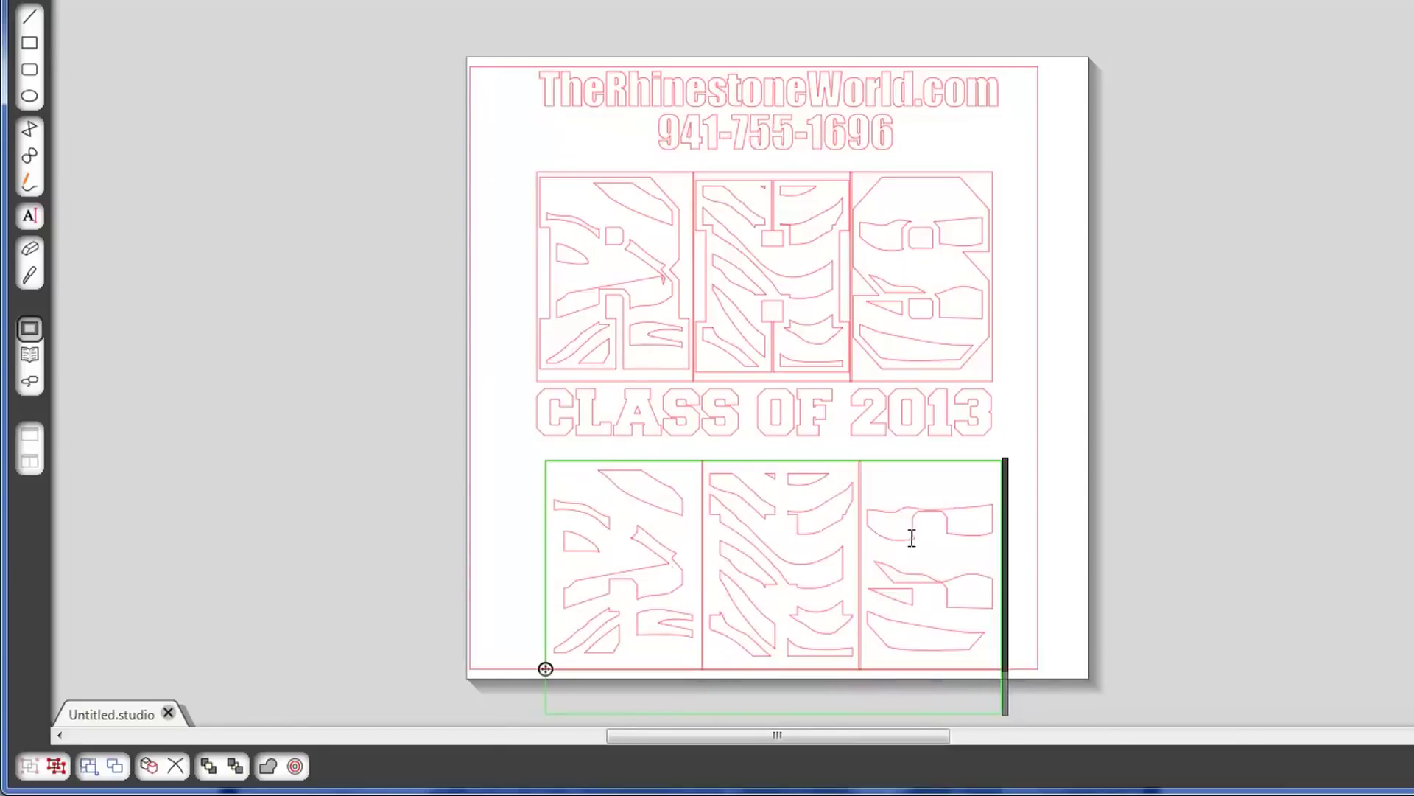
pyautogui.click(485, 268)
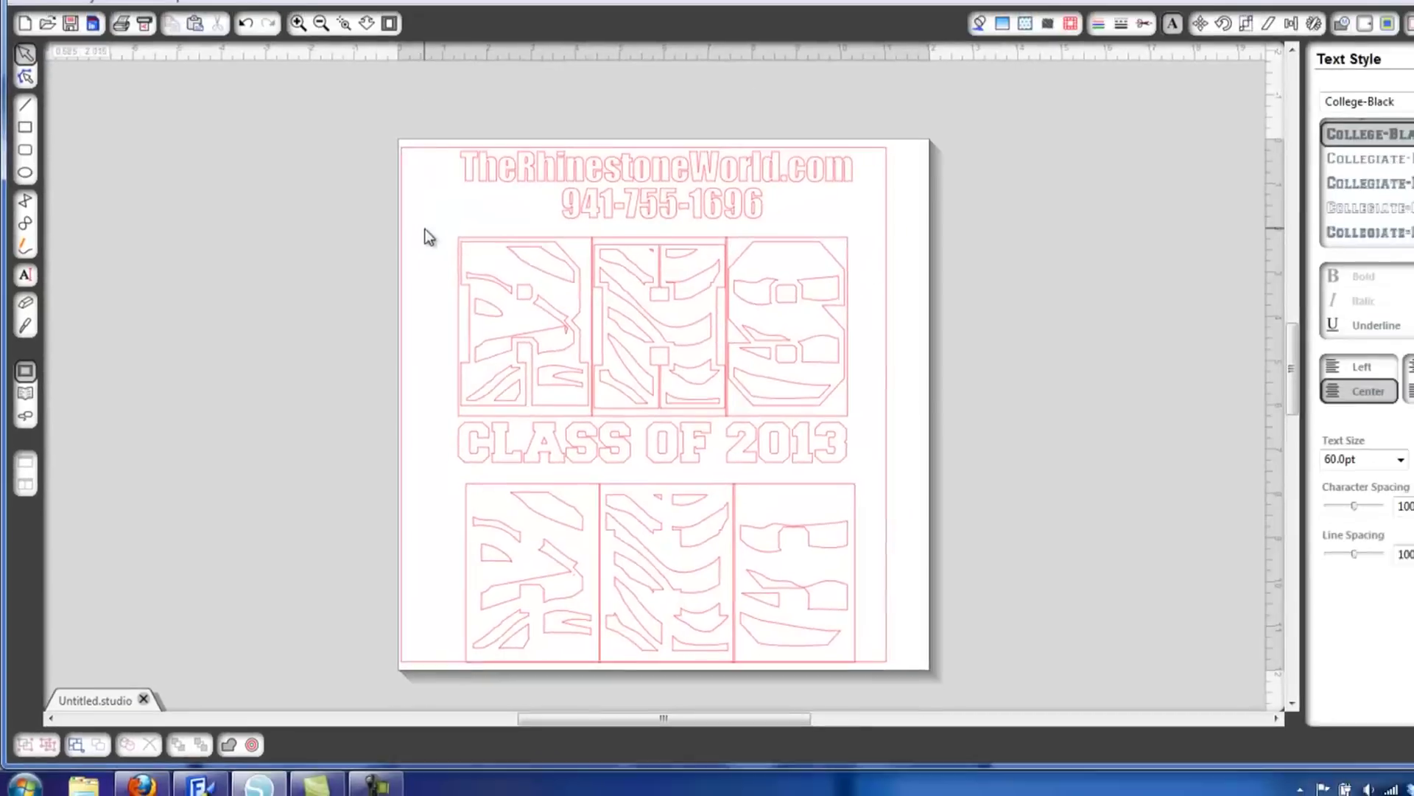
# - Flip both zebra lettering blocks and CLASS OF 2013 horizontally together, leaving the header out of the selection
pyautogui.moveTo(495, 159); pyautogui.dragTo(905, 483)
pyautogui.moveTo(728, 516); pyautogui.dragTo(847, 667)
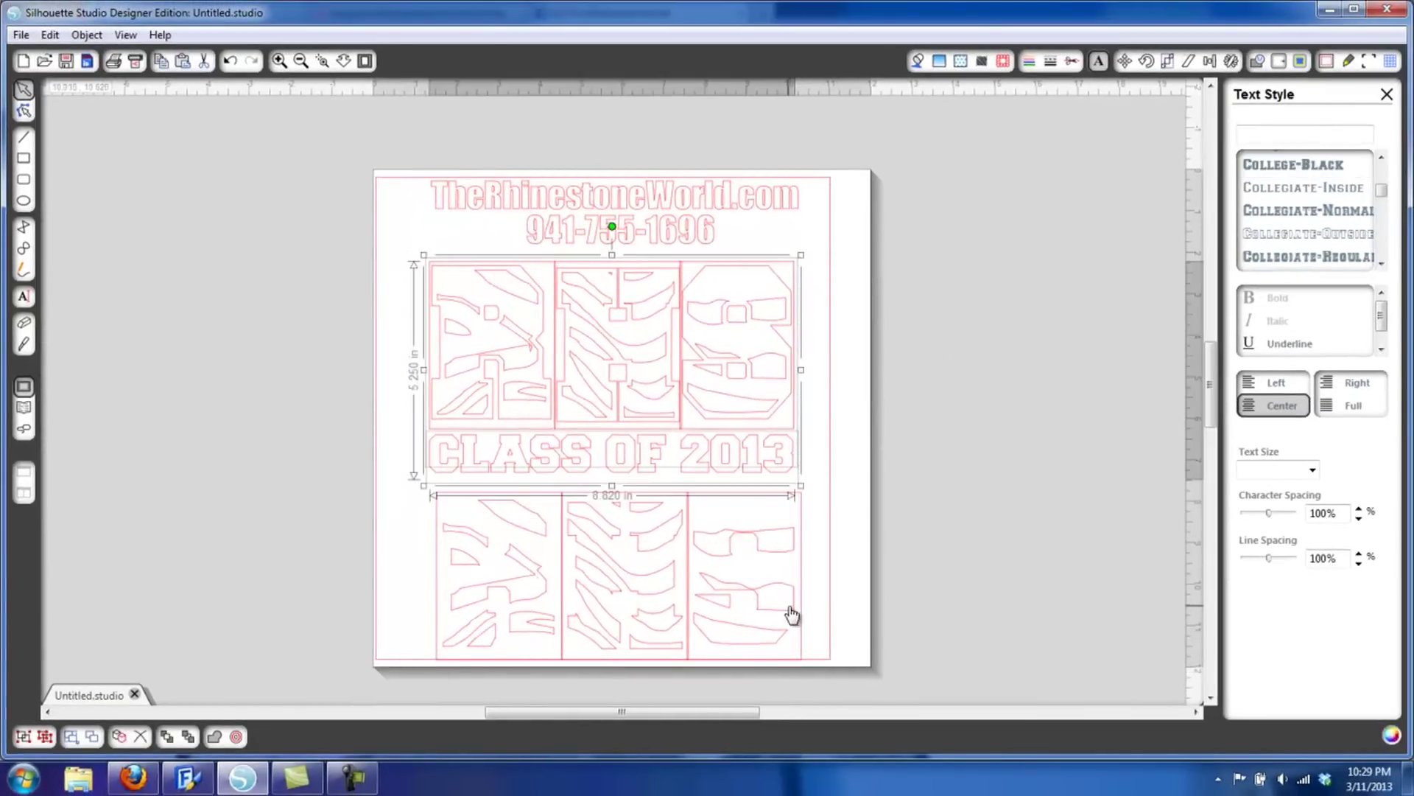
pyautogui.keyDown('shift'); pyautogui.click(739, 546); pyautogui.keyUp('shift')
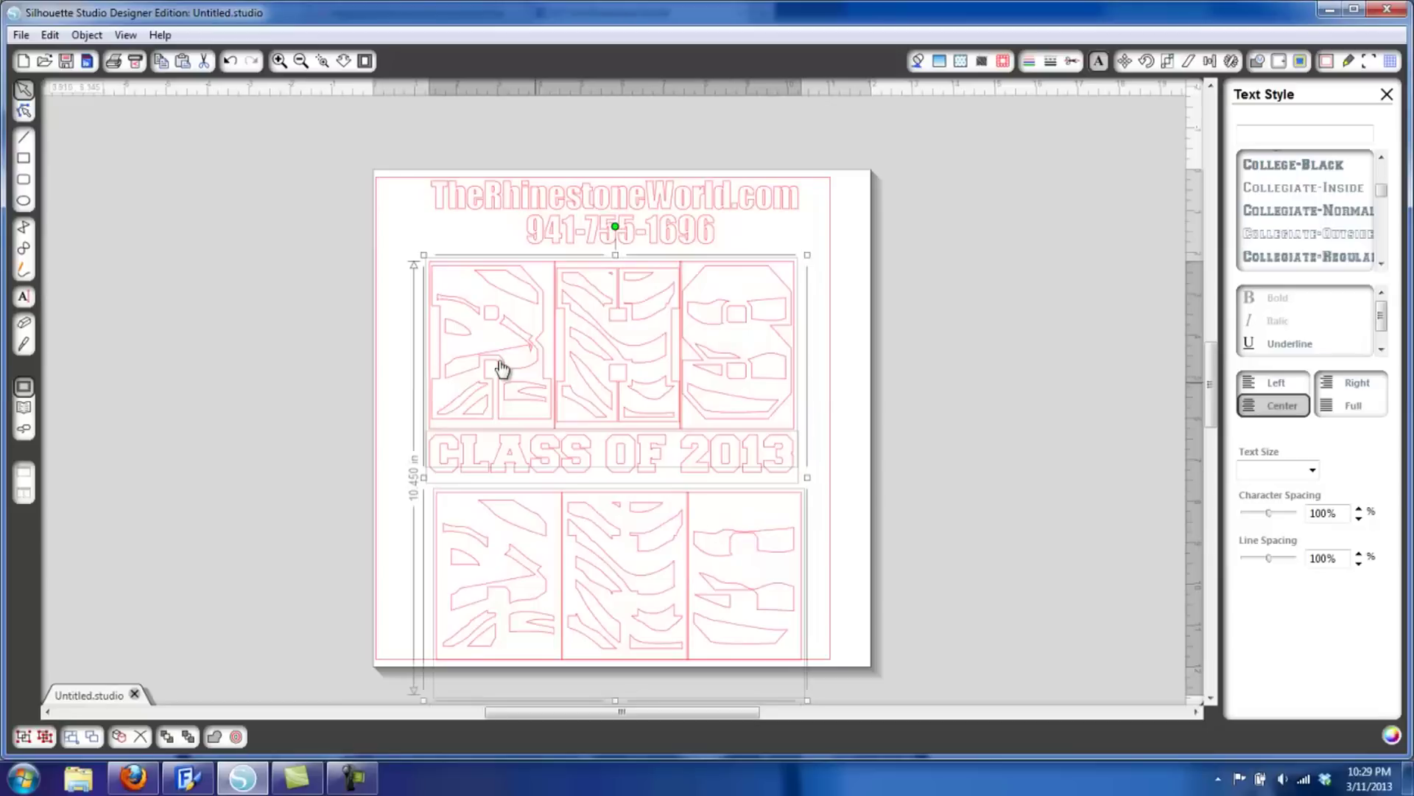
pyautogui.click(87, 35)
pyautogui.moveTo(110, 56)
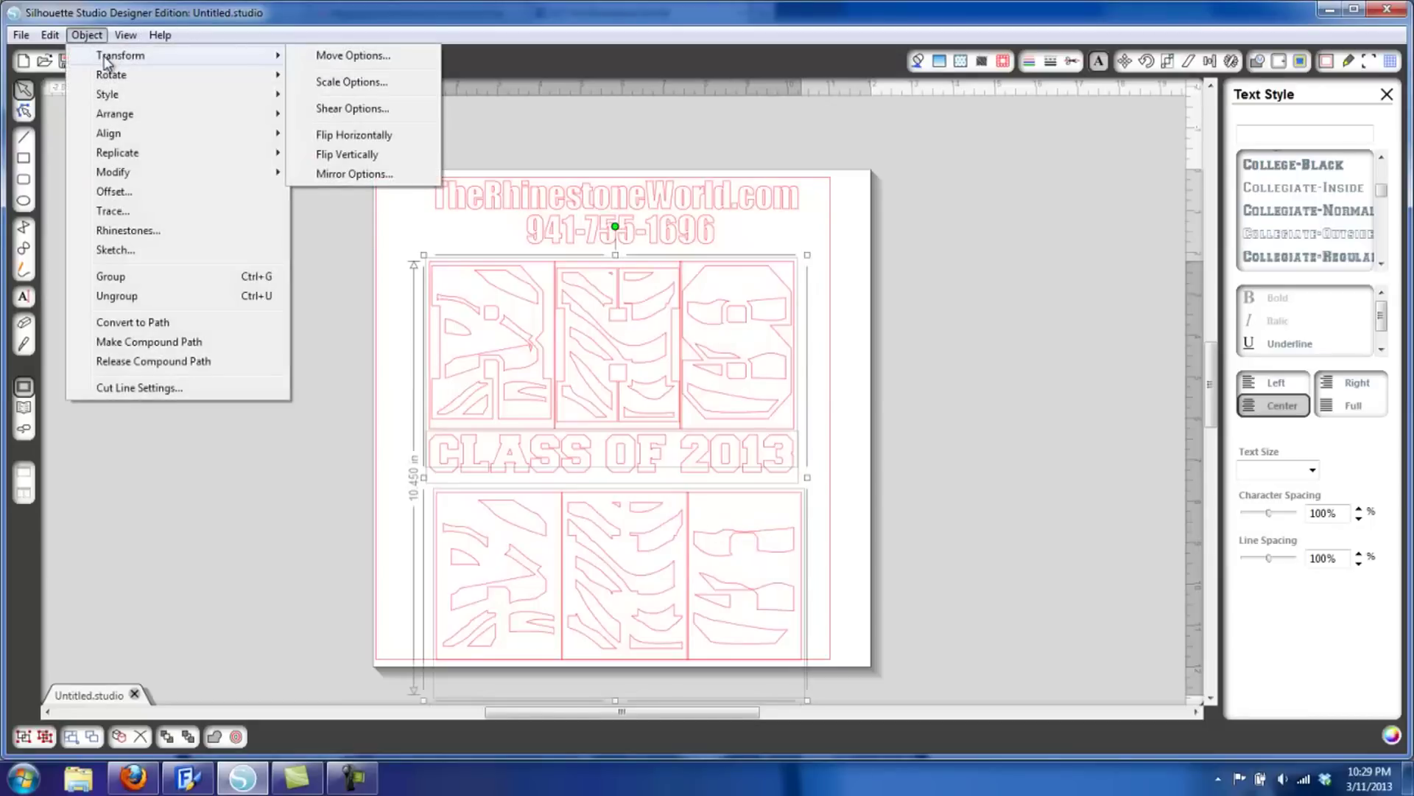
pyautogui.click(345, 138)
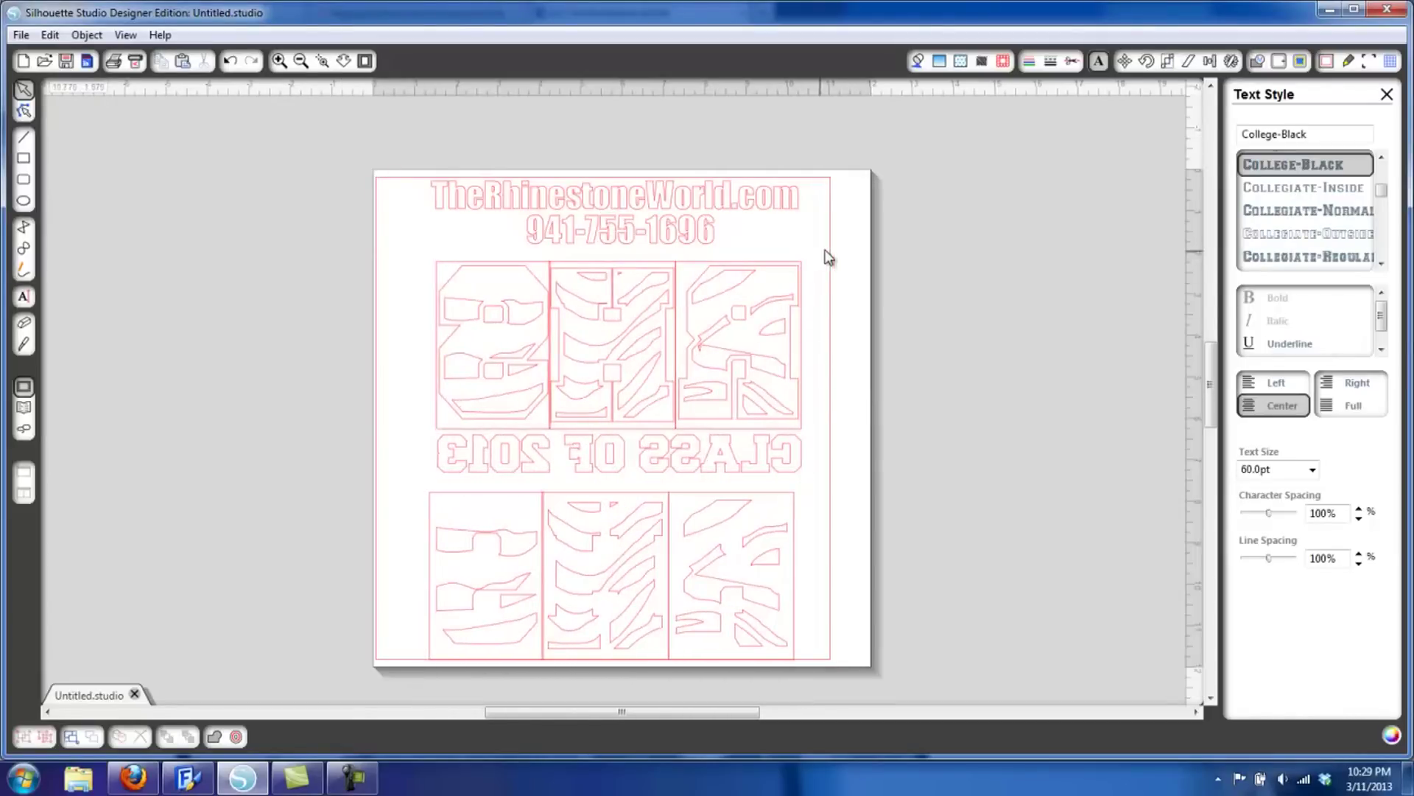
# - Shift the mirrored upper zebra block with CLASS OF 2013 slightly up and left, and the lower zebra block slightly up and right
pyautogui.moveTo(845, 248); pyautogui.dragTo(398, 489)
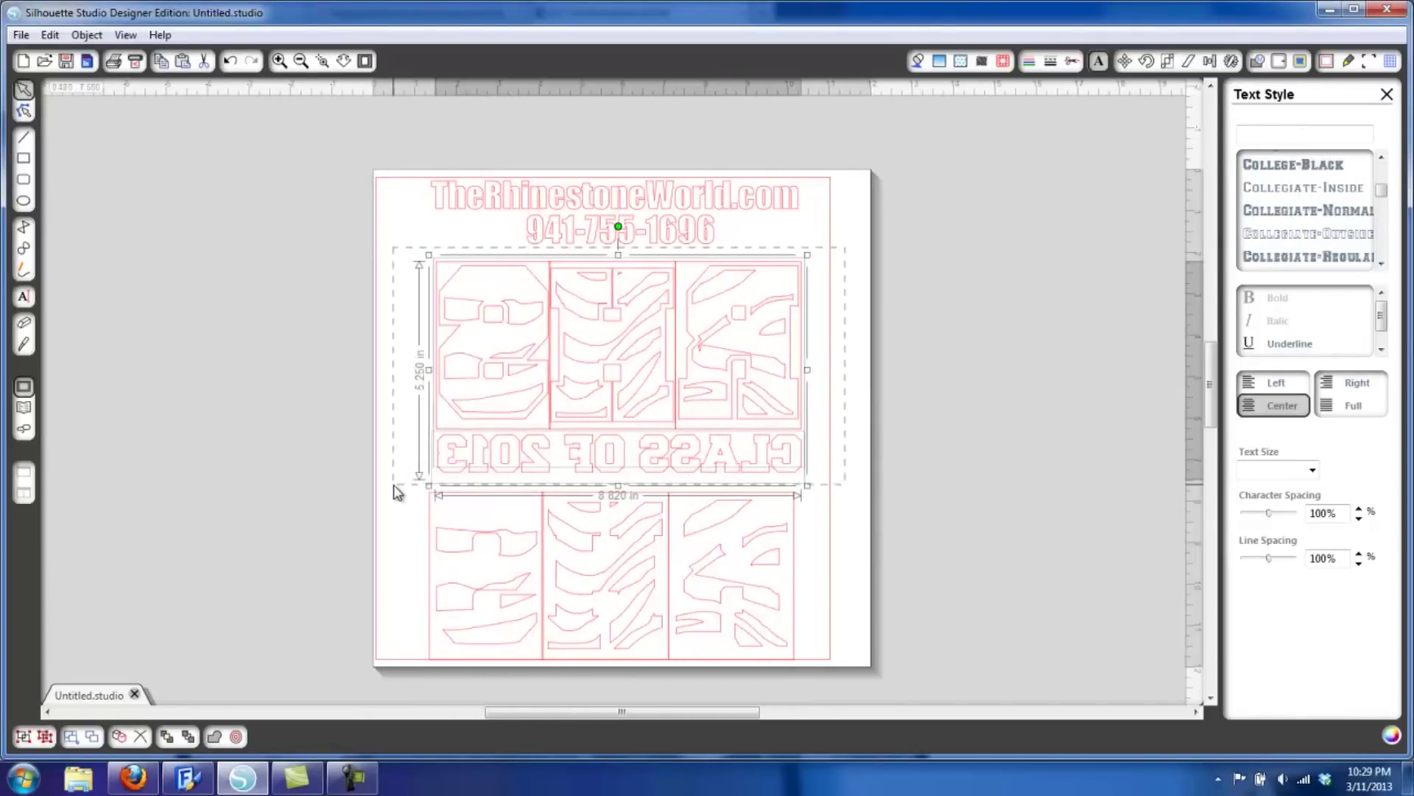
pyautogui.moveTo(540, 379)
pyautogui.mouseDown()
pyautogui.moveTo(574, 361)
pyautogui.moveTo(530, 366)
pyautogui.mouseUp()
pyautogui.moveTo(838, 484); pyautogui.dragTo(382, 697)
pyautogui.moveTo(587, 599)
pyautogui.mouseDown()
pyautogui.moveTo(643, 577)
pyautogui.moveTo(595, 587)
pyautogui.mouseUp()
pyautogui.click(841, 443)
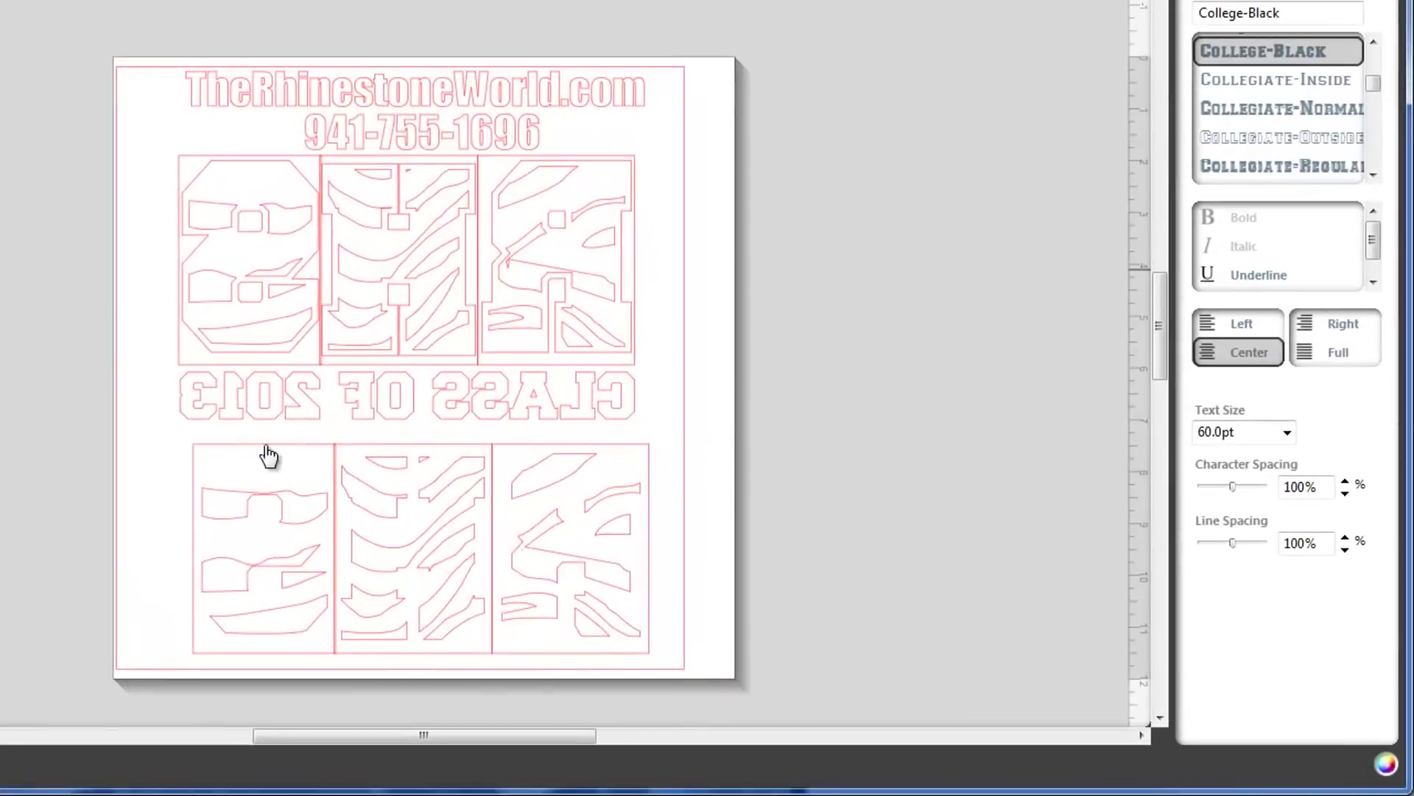
pyautogui.click(85, 793)
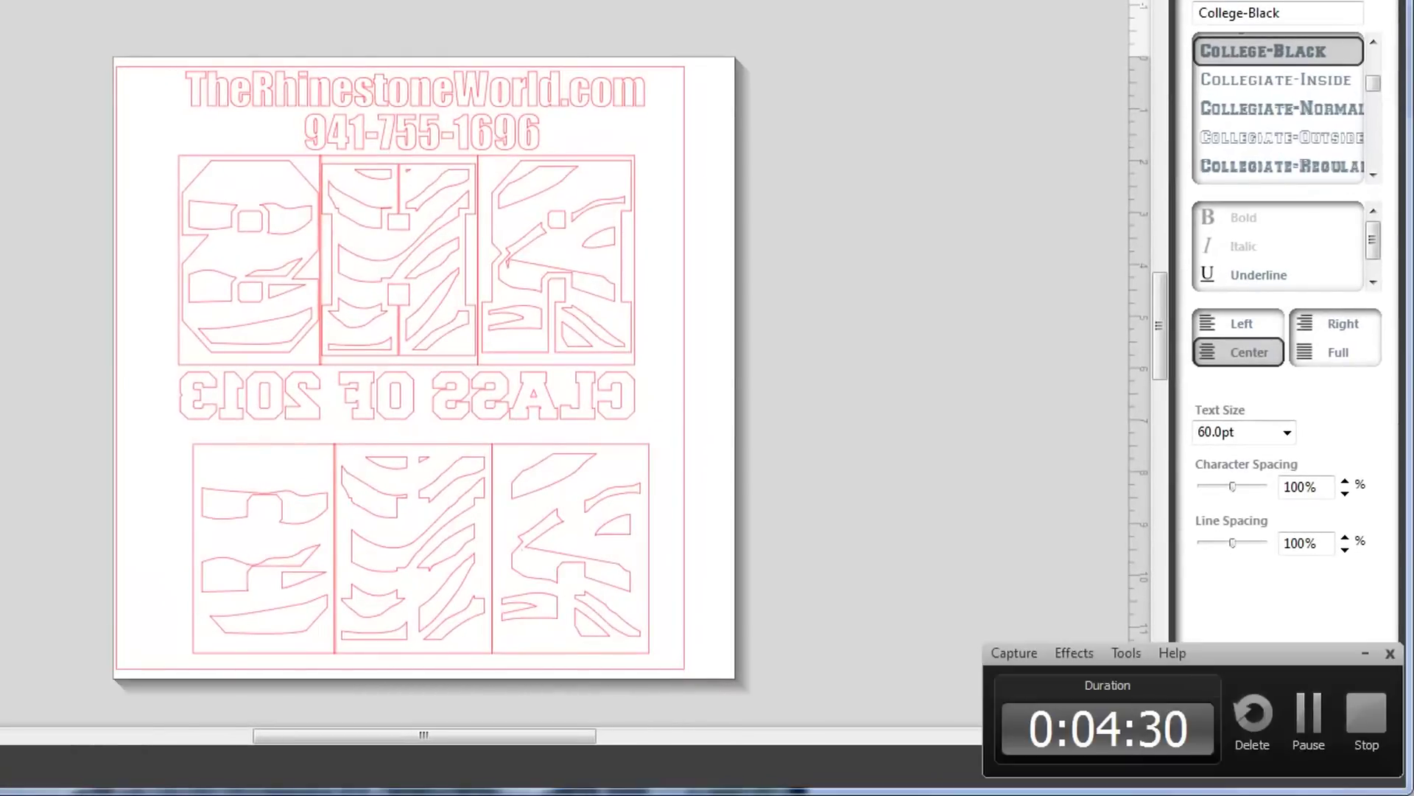